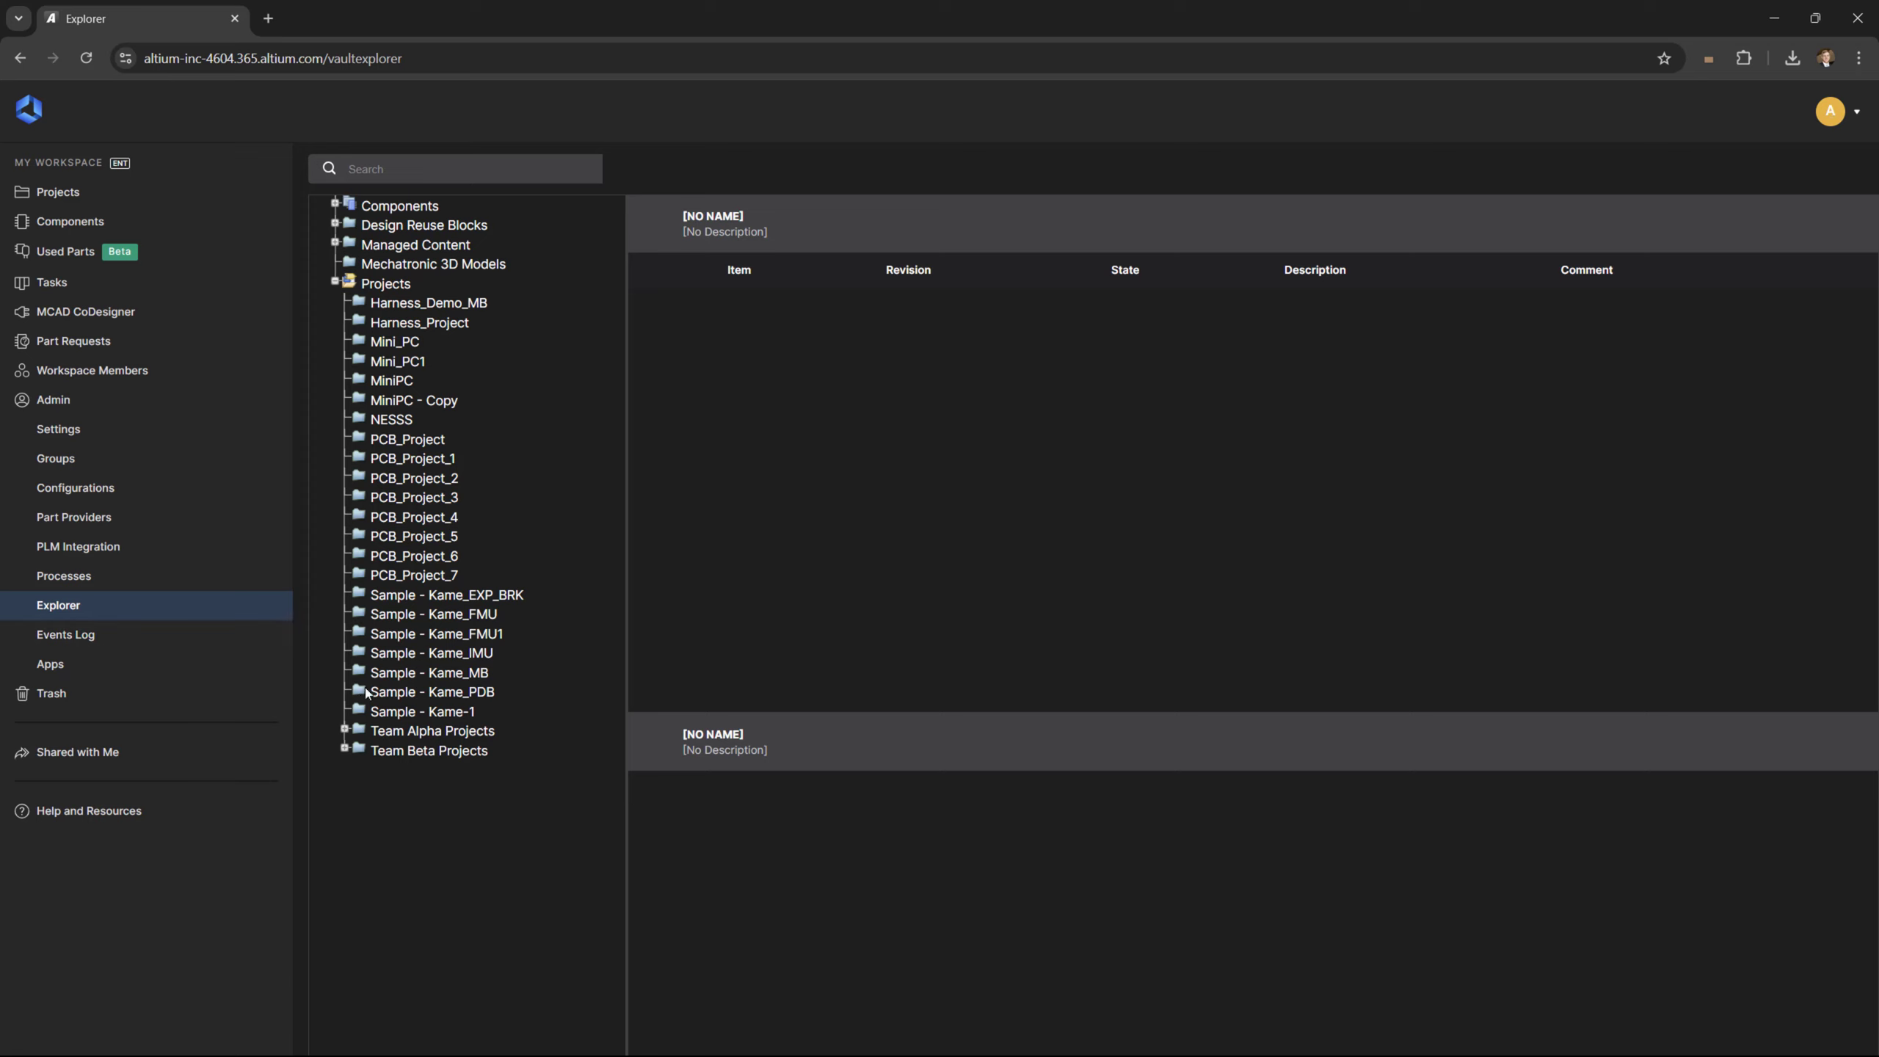
# Share the Team Alpha Projects folder with the Team Alpha group, granting Can Write access
pyautogui.click(484, 752)
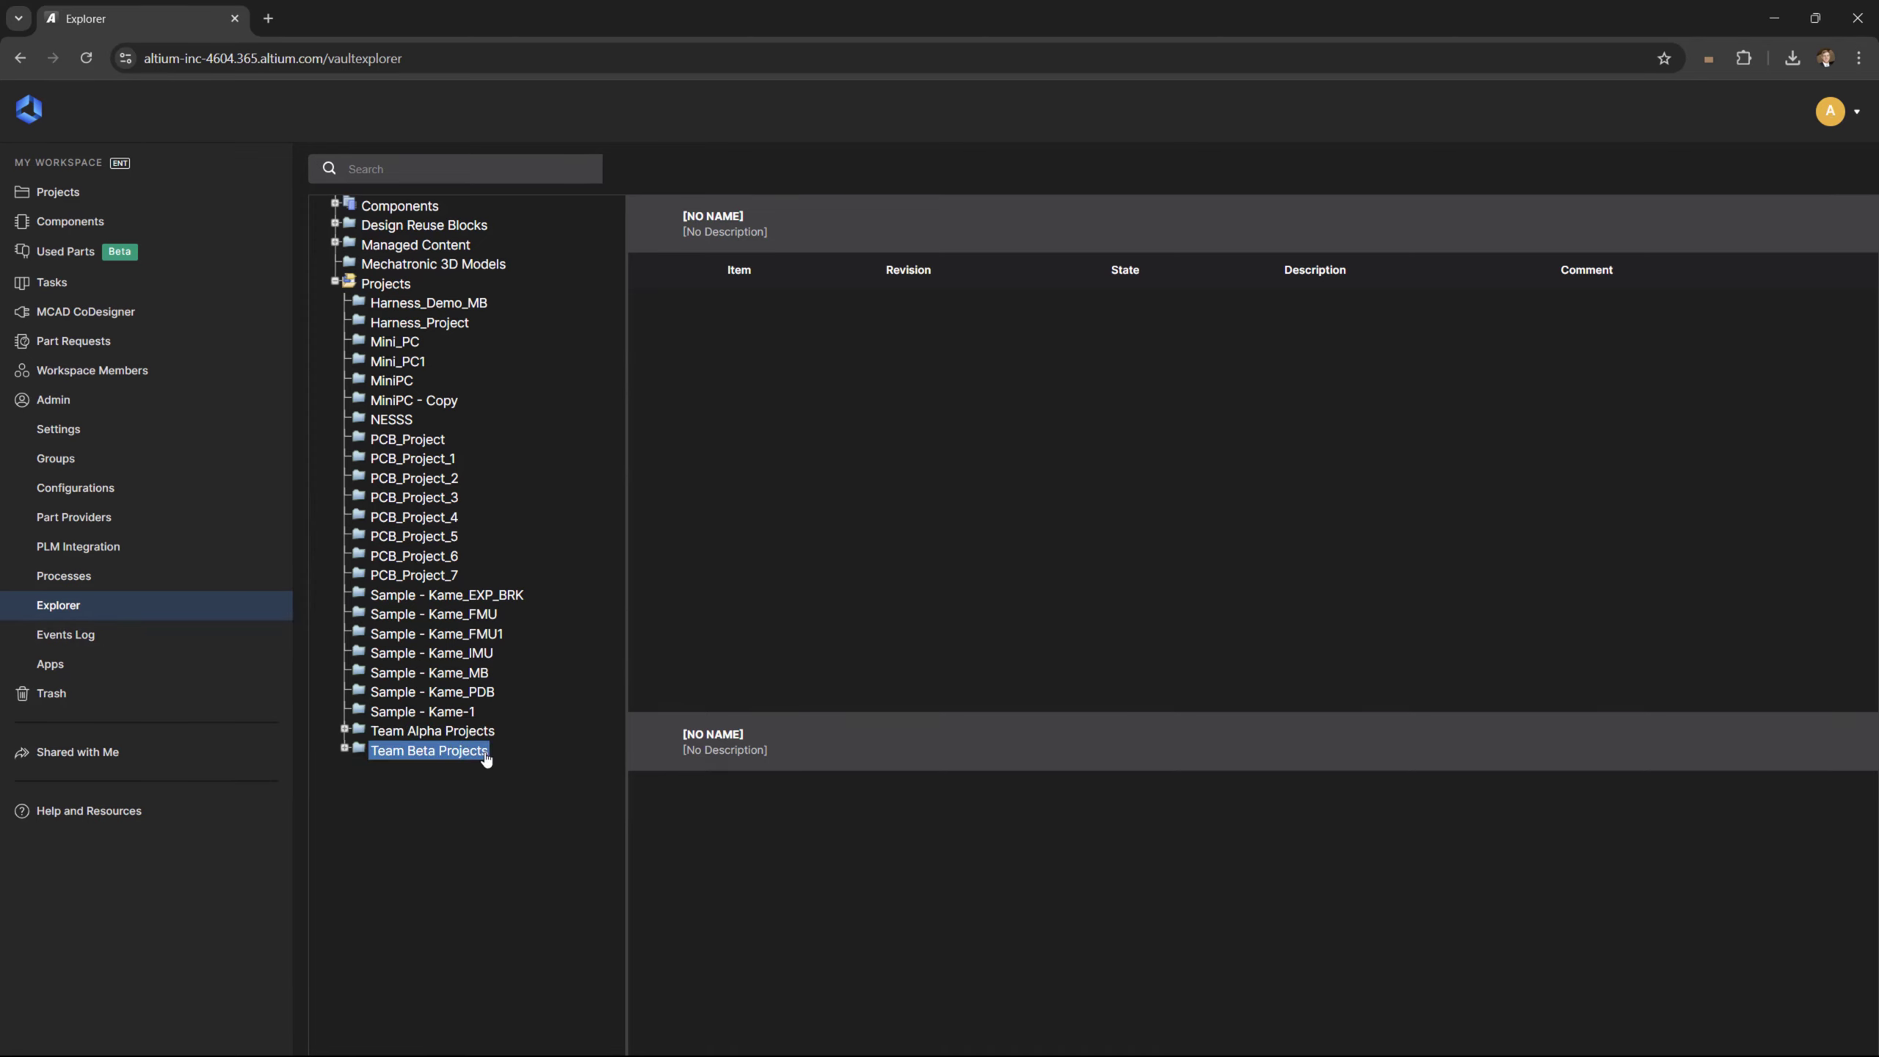
pyautogui.click(481, 734)
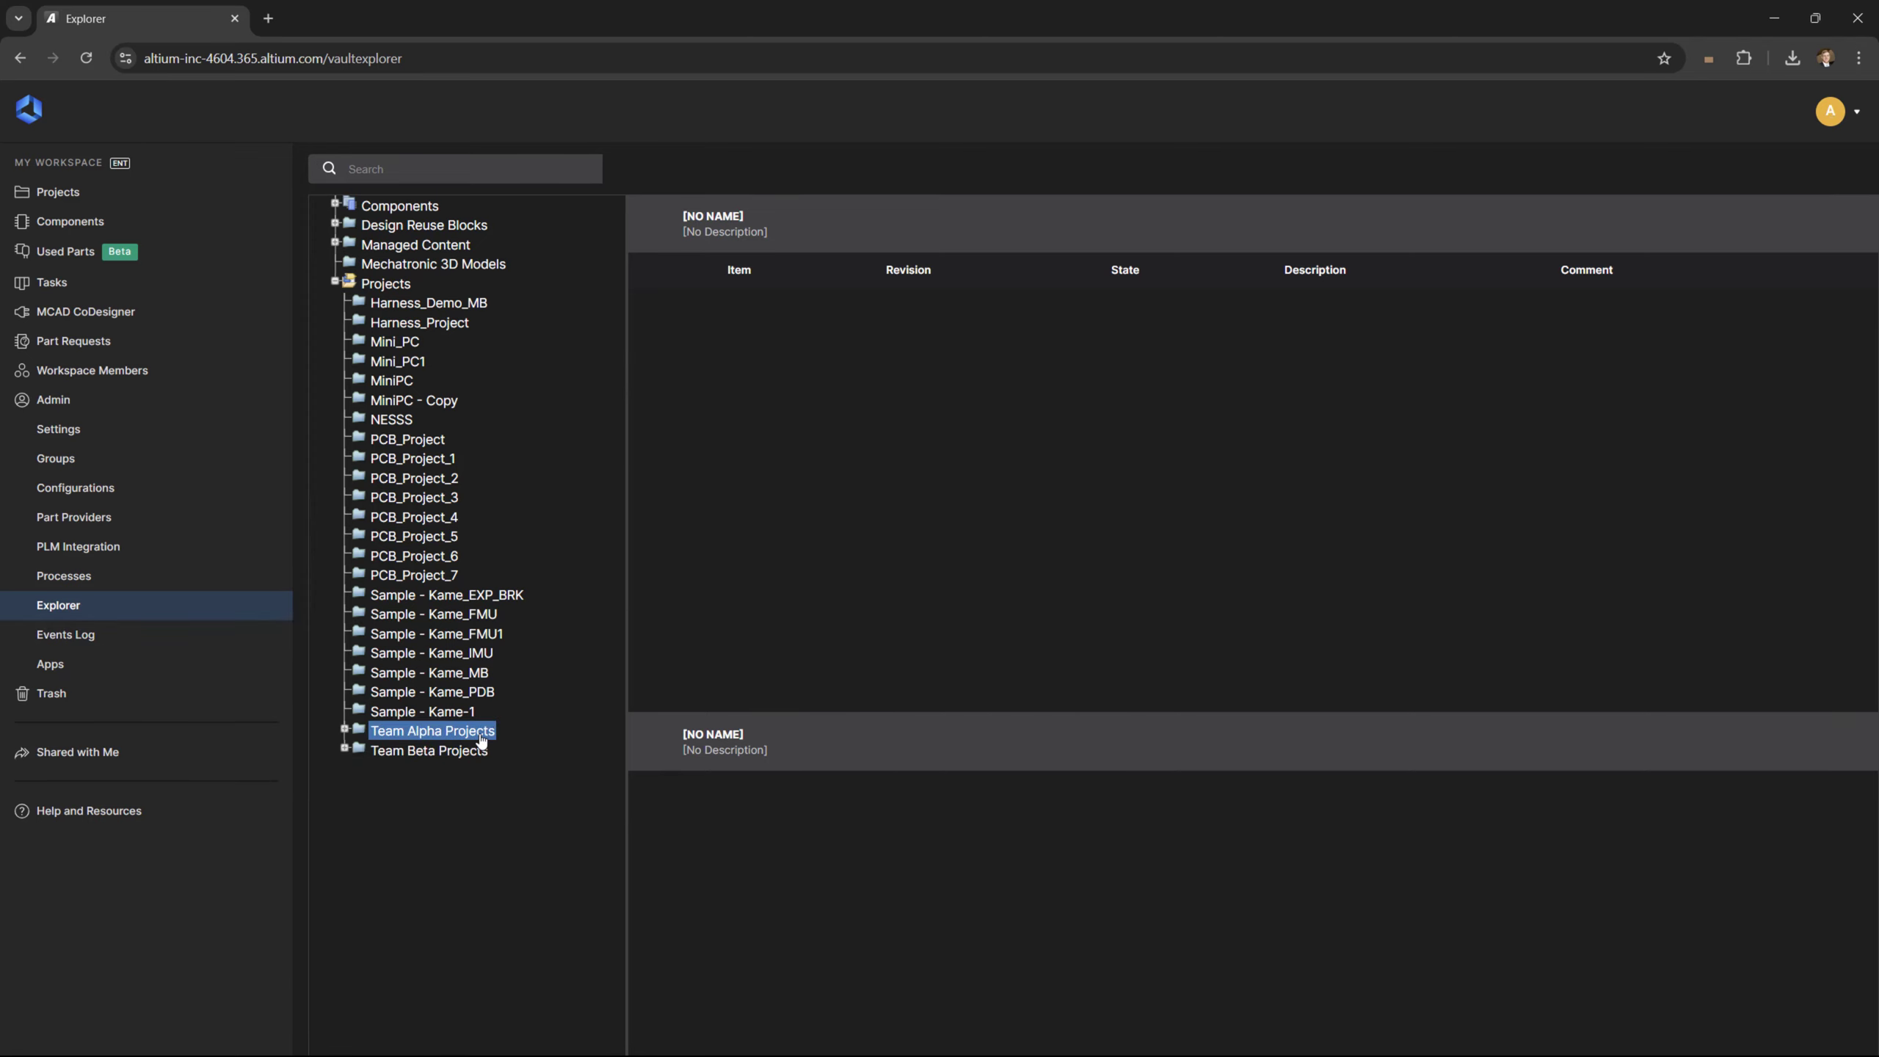
pyautogui.rightClick(480, 736)
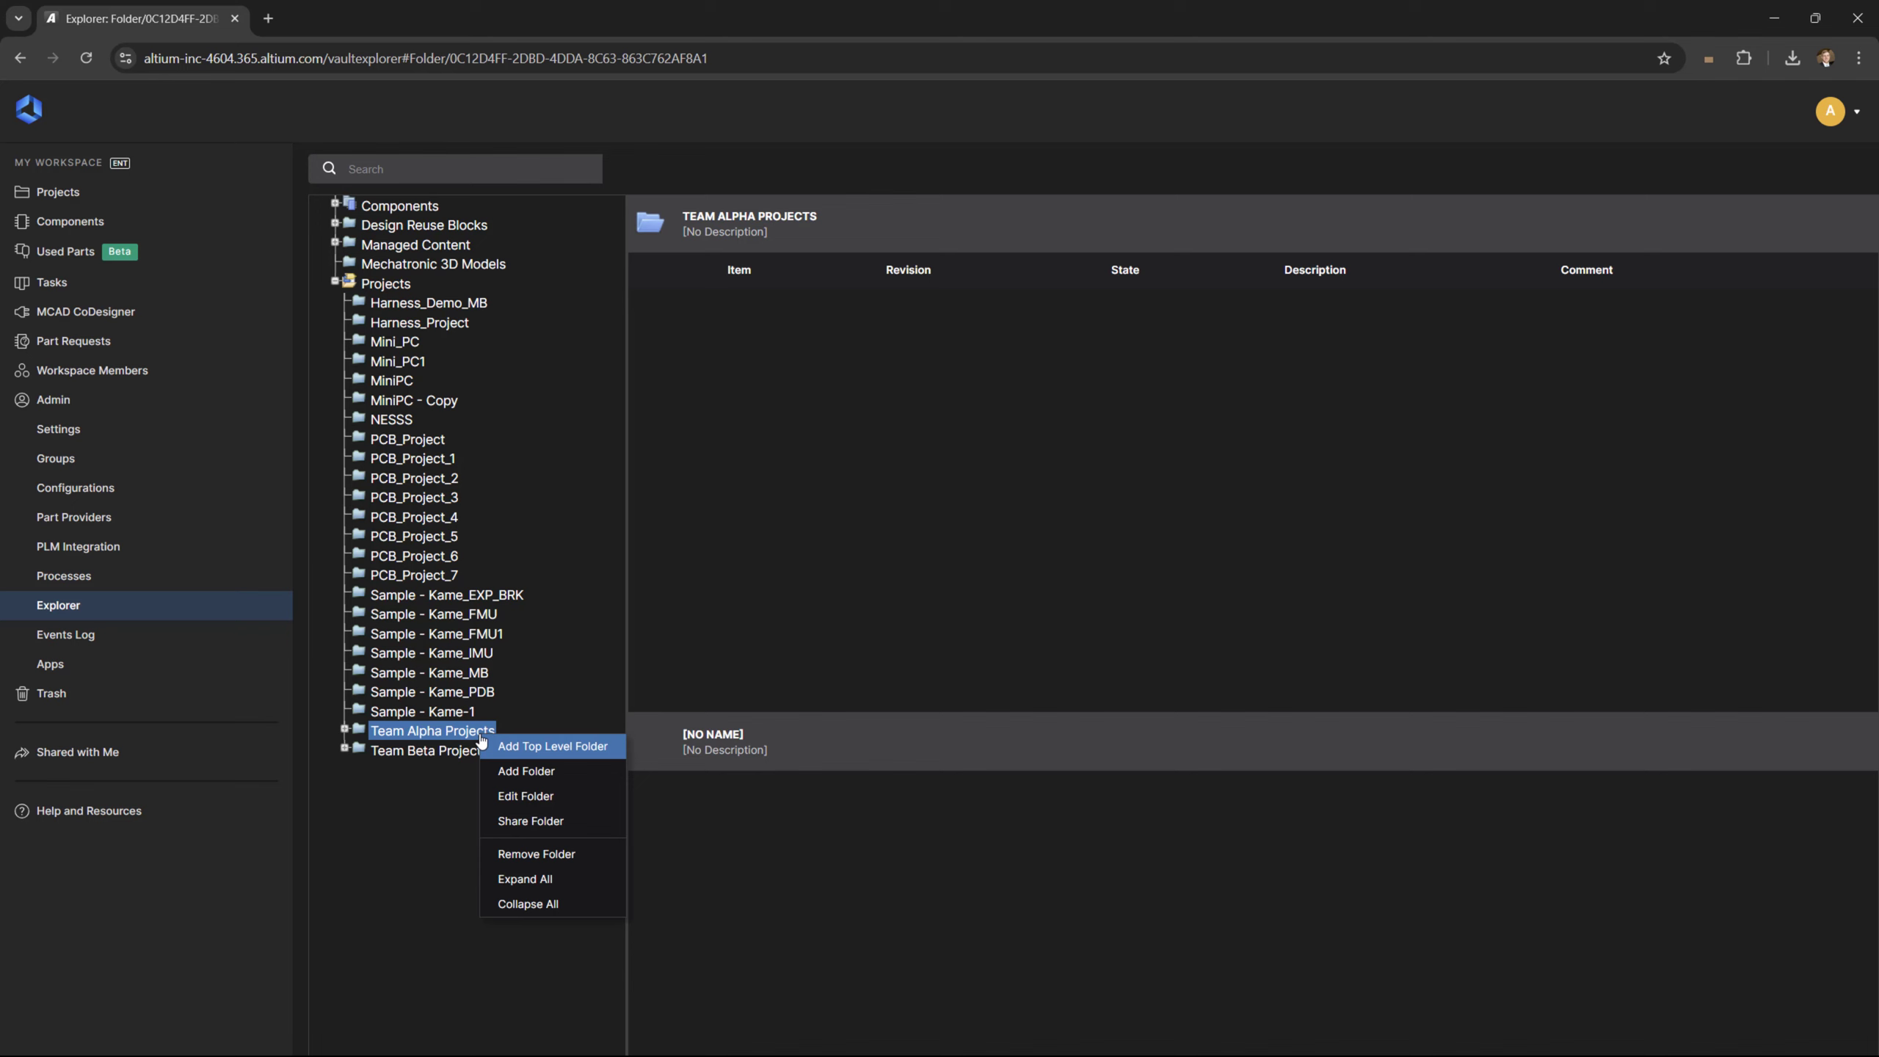
pyautogui.click(590, 823)
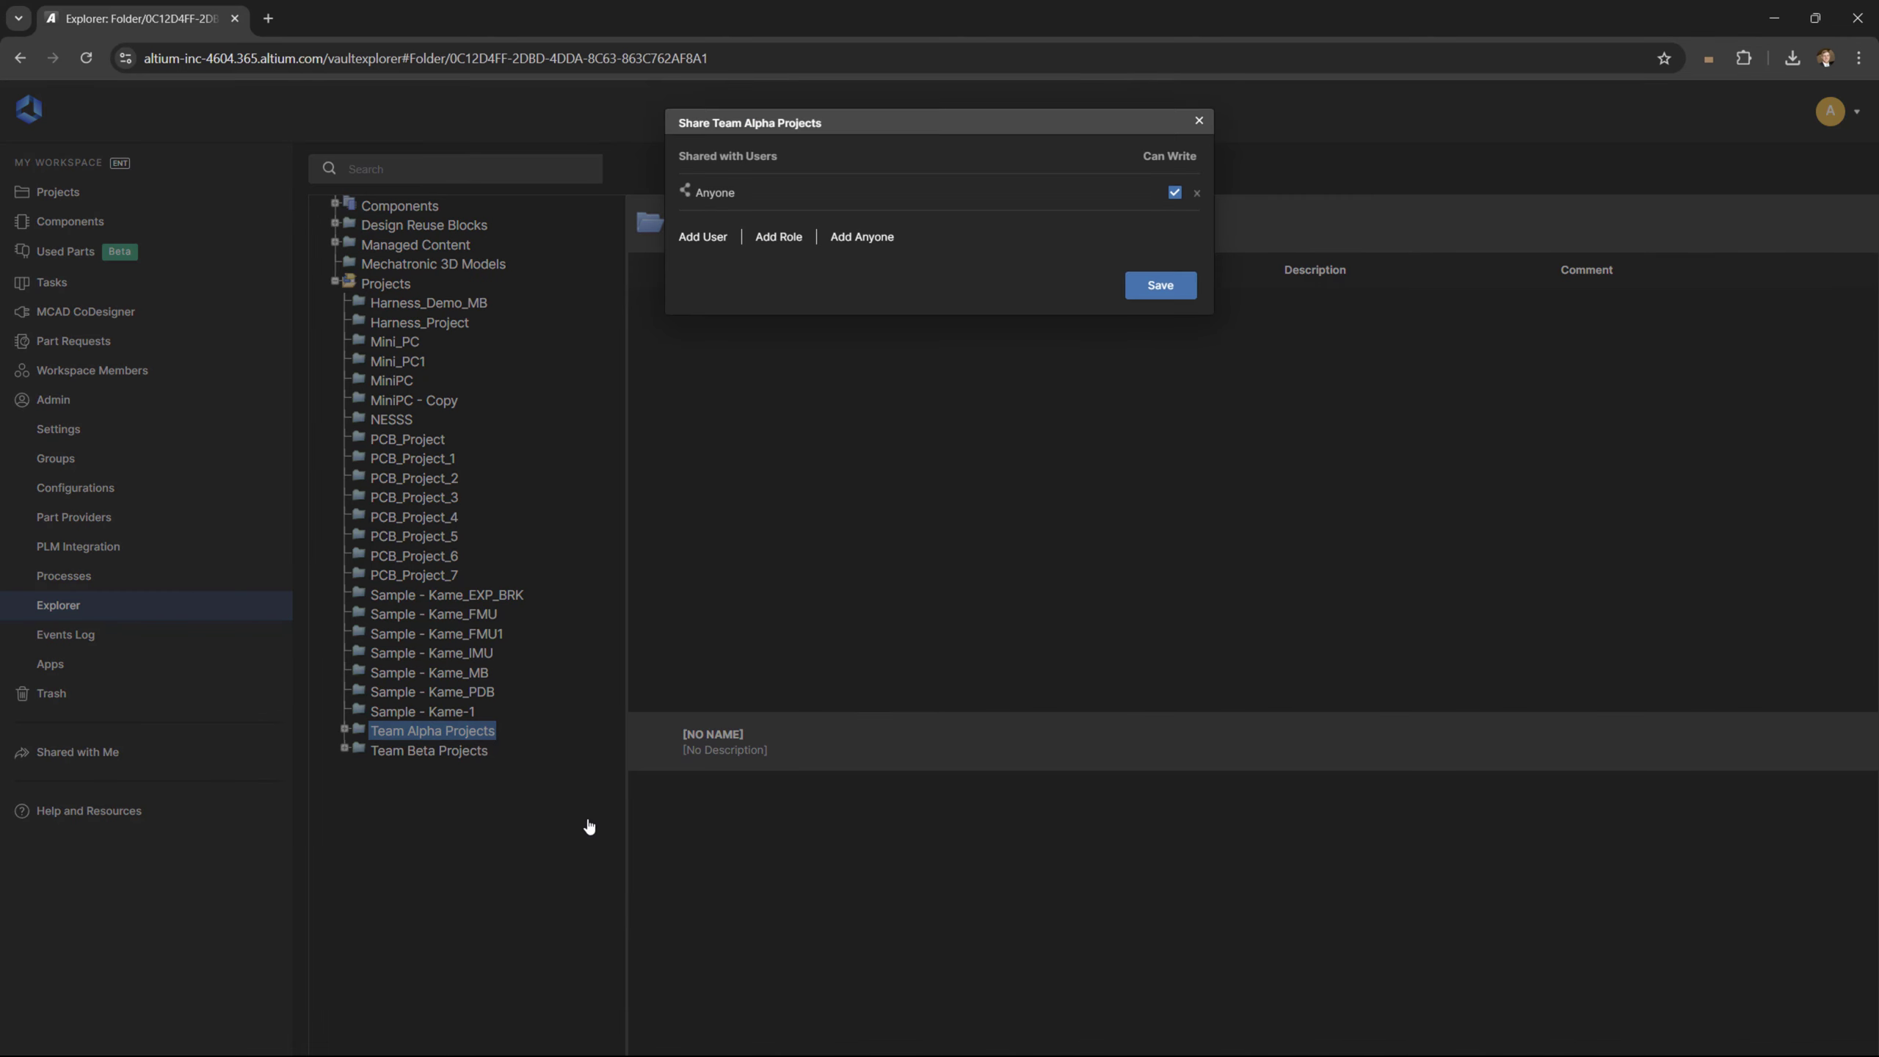
pyautogui.click(778, 237)
pyautogui.click(795, 182)
pyautogui.write('Team ')
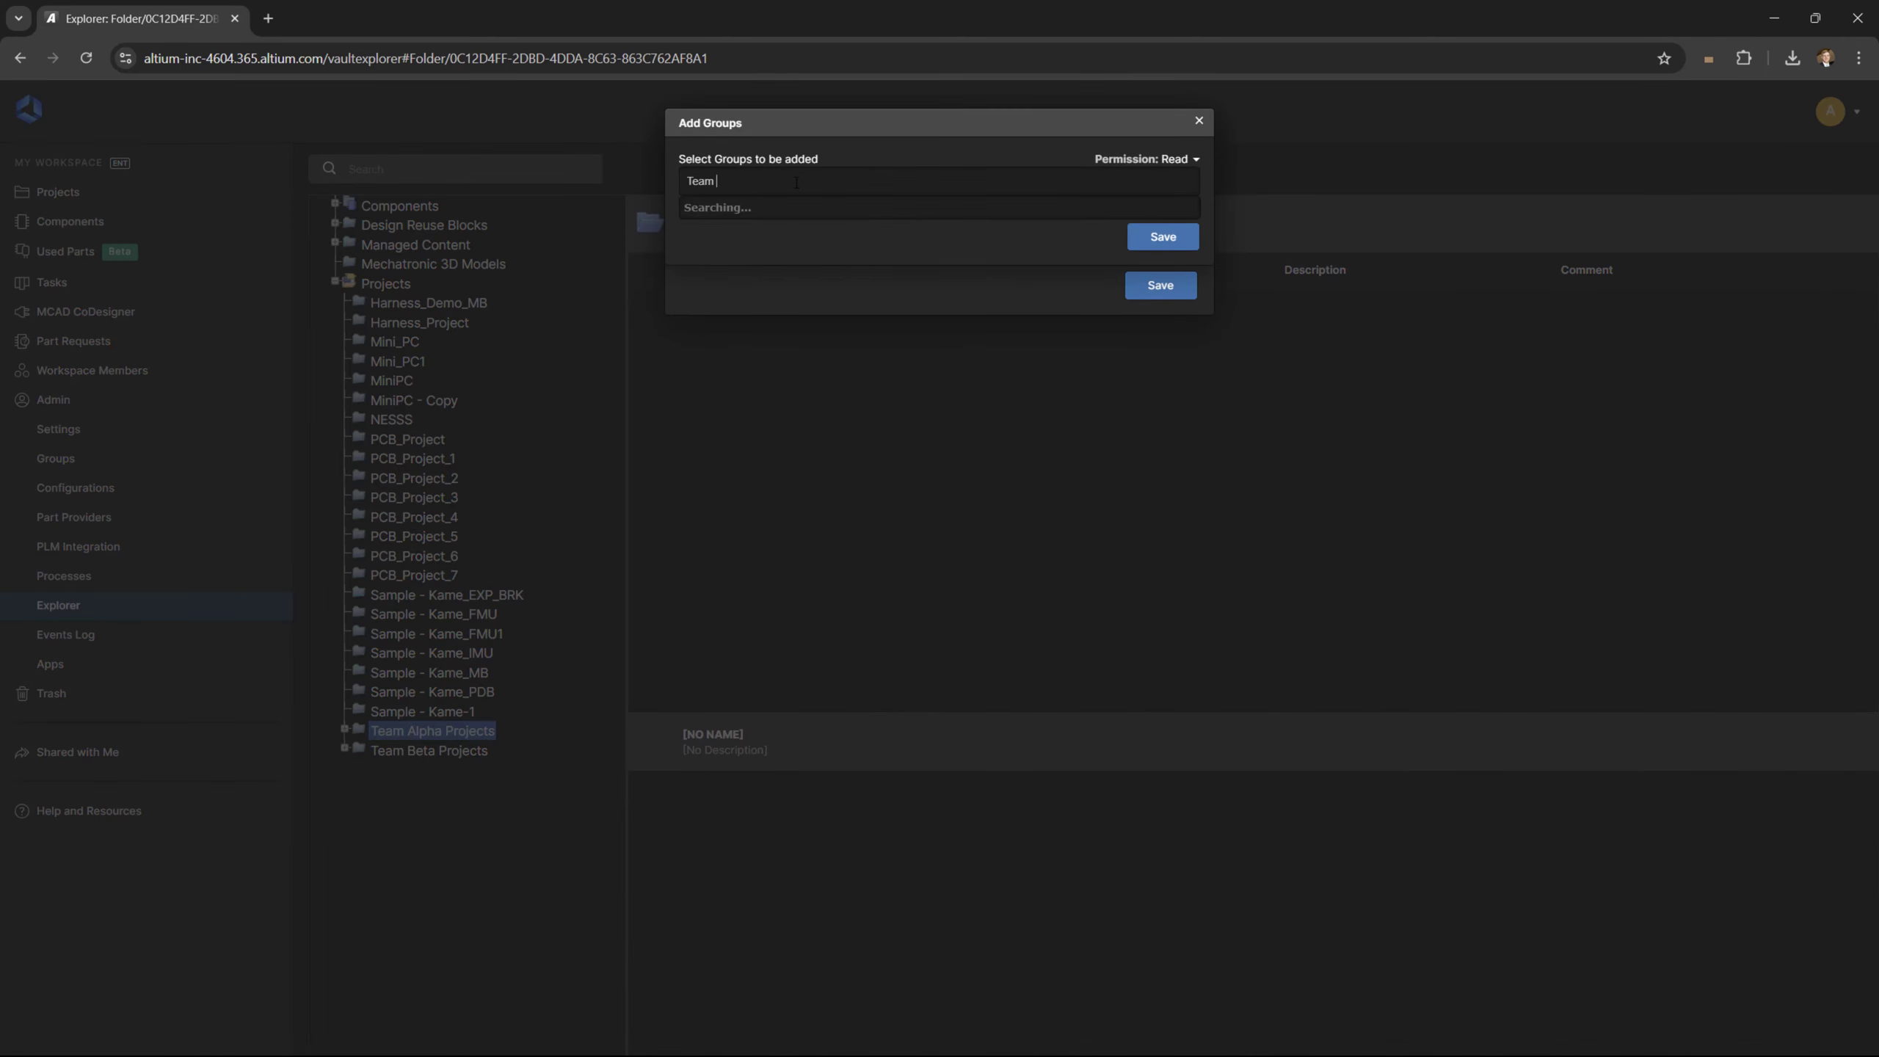
pyautogui.write('A')
pyautogui.click(743, 206)
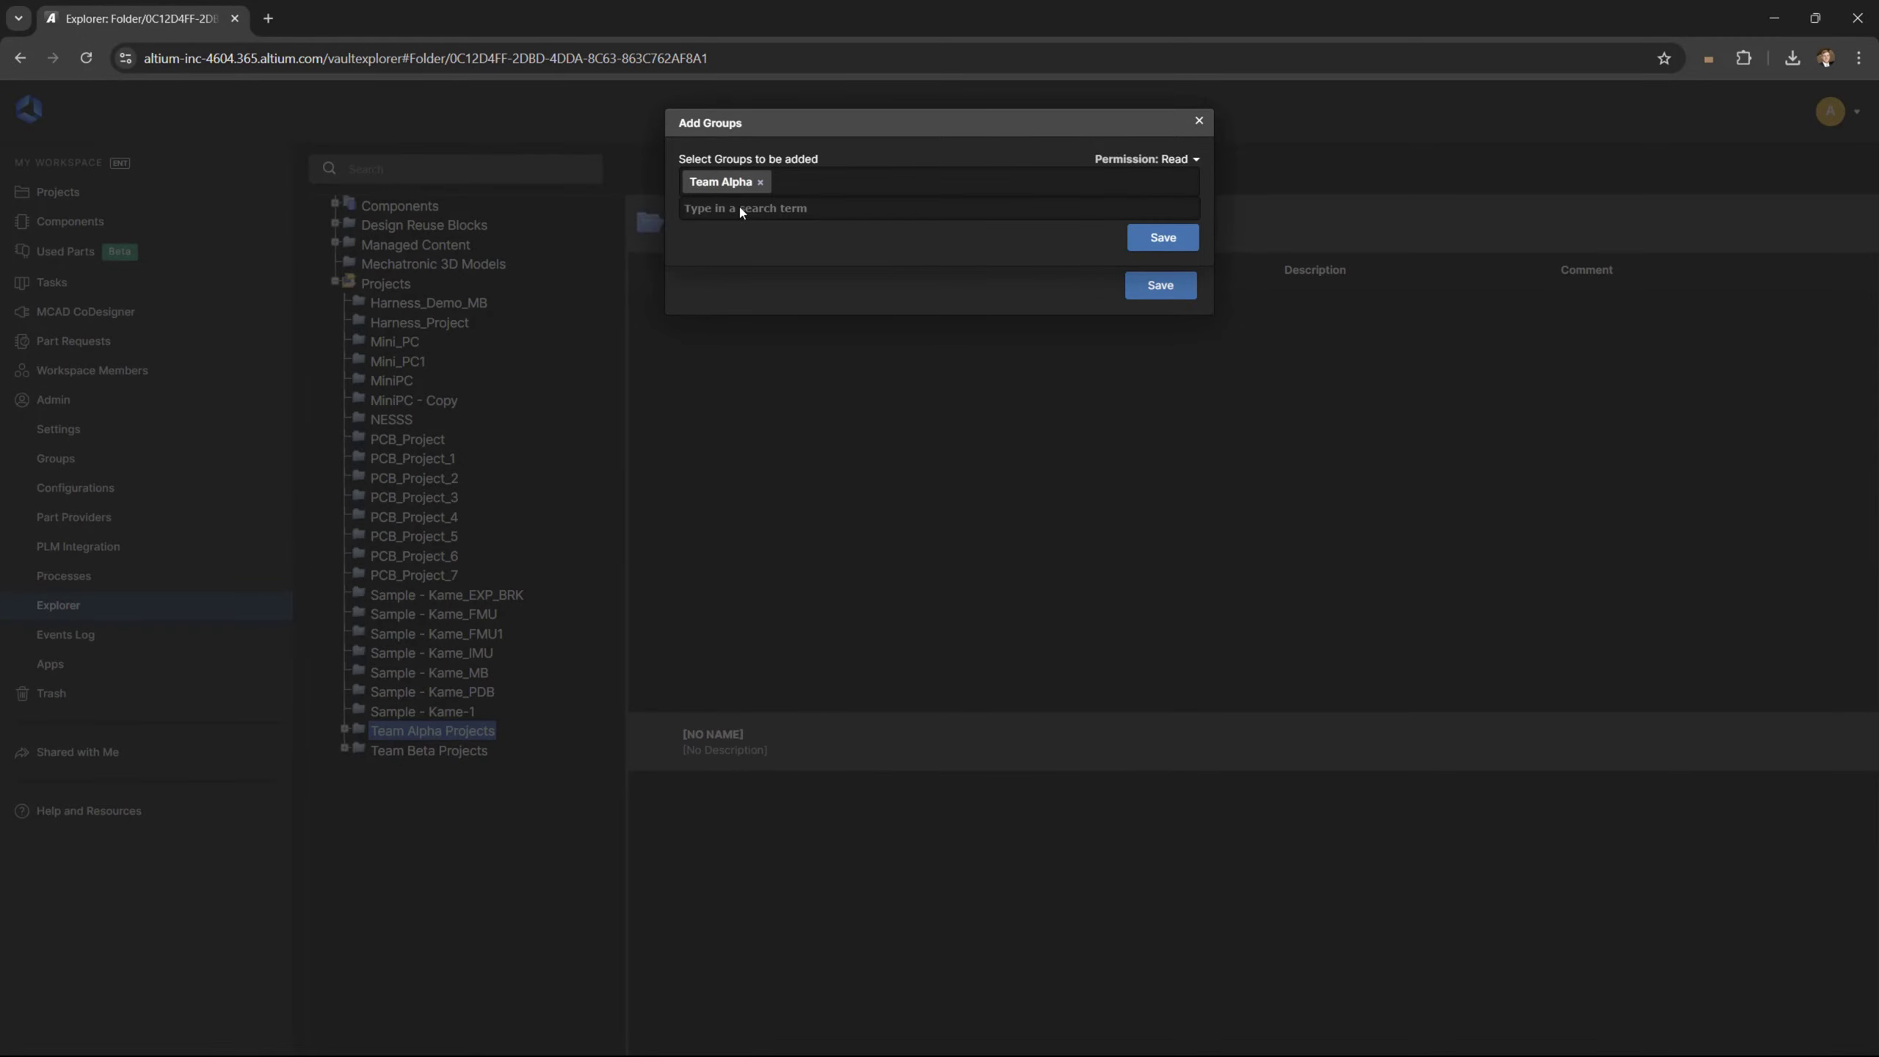
pyautogui.click(1160, 237)
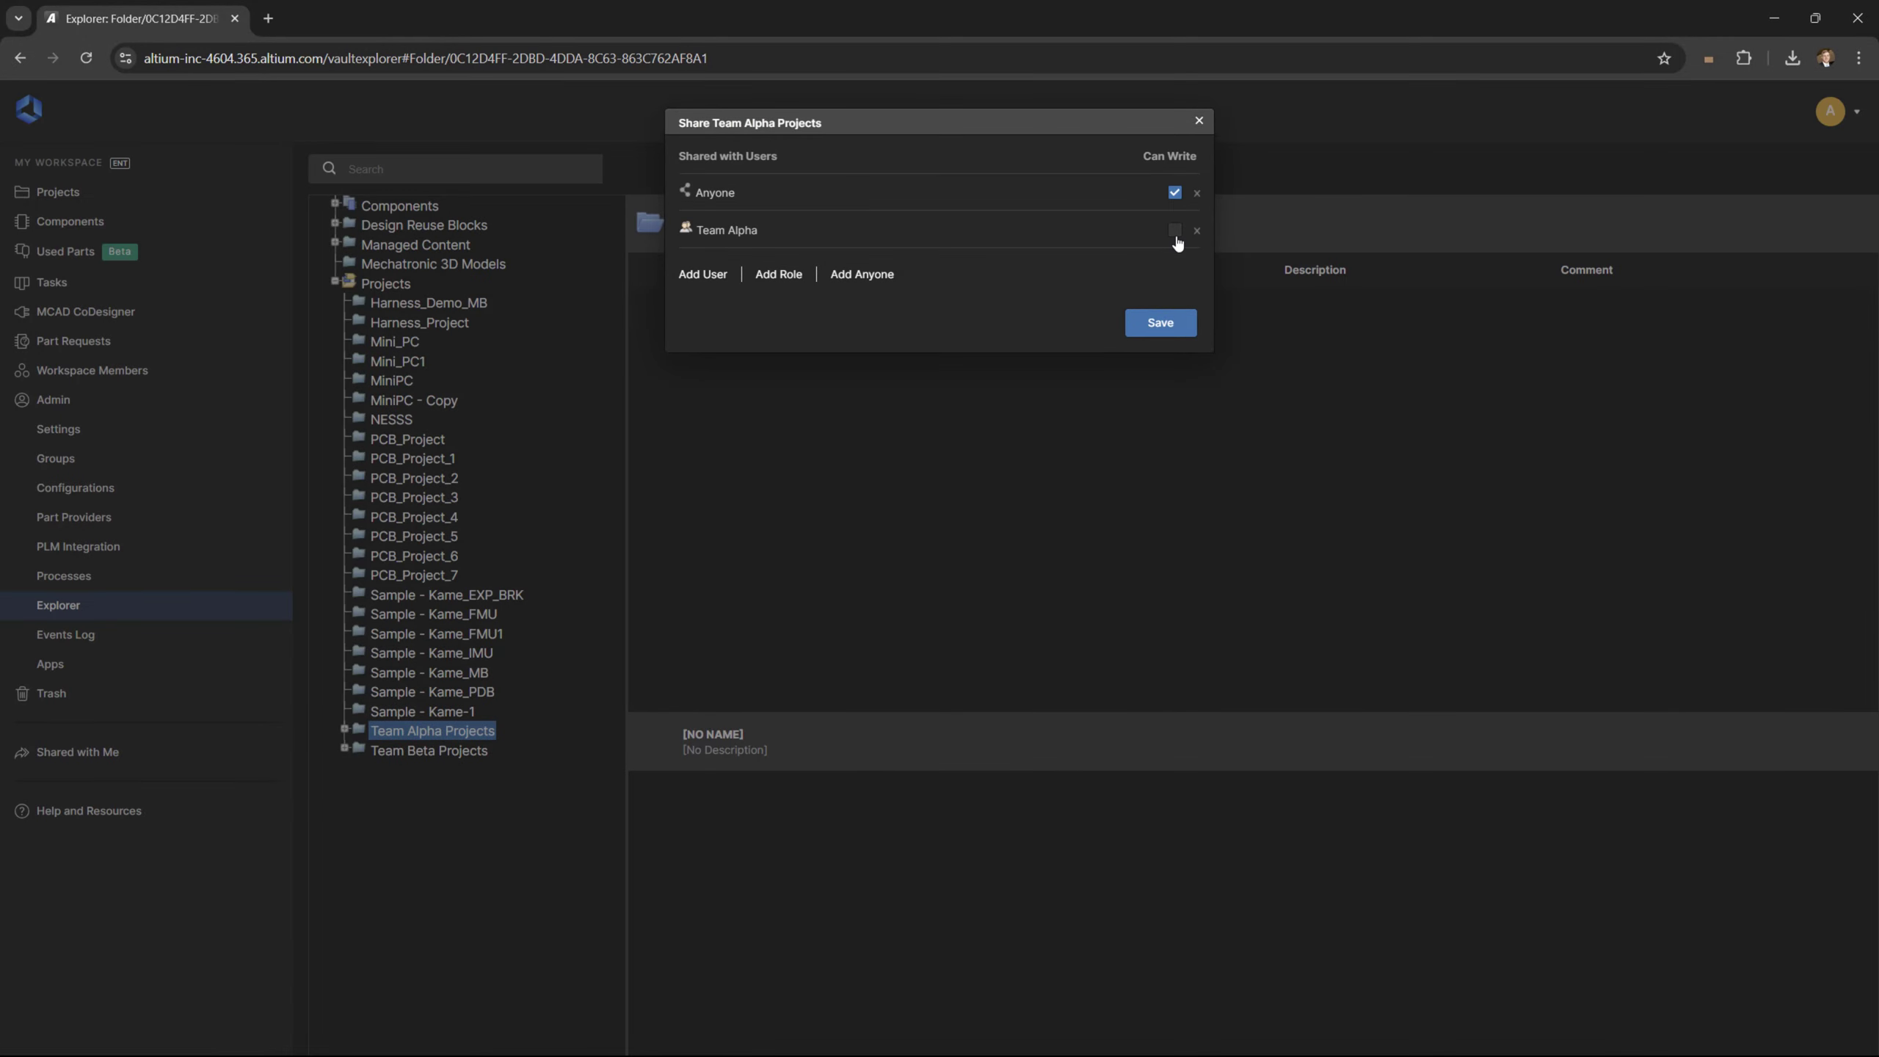
pyautogui.click(1175, 232)
pyautogui.click(1160, 322)
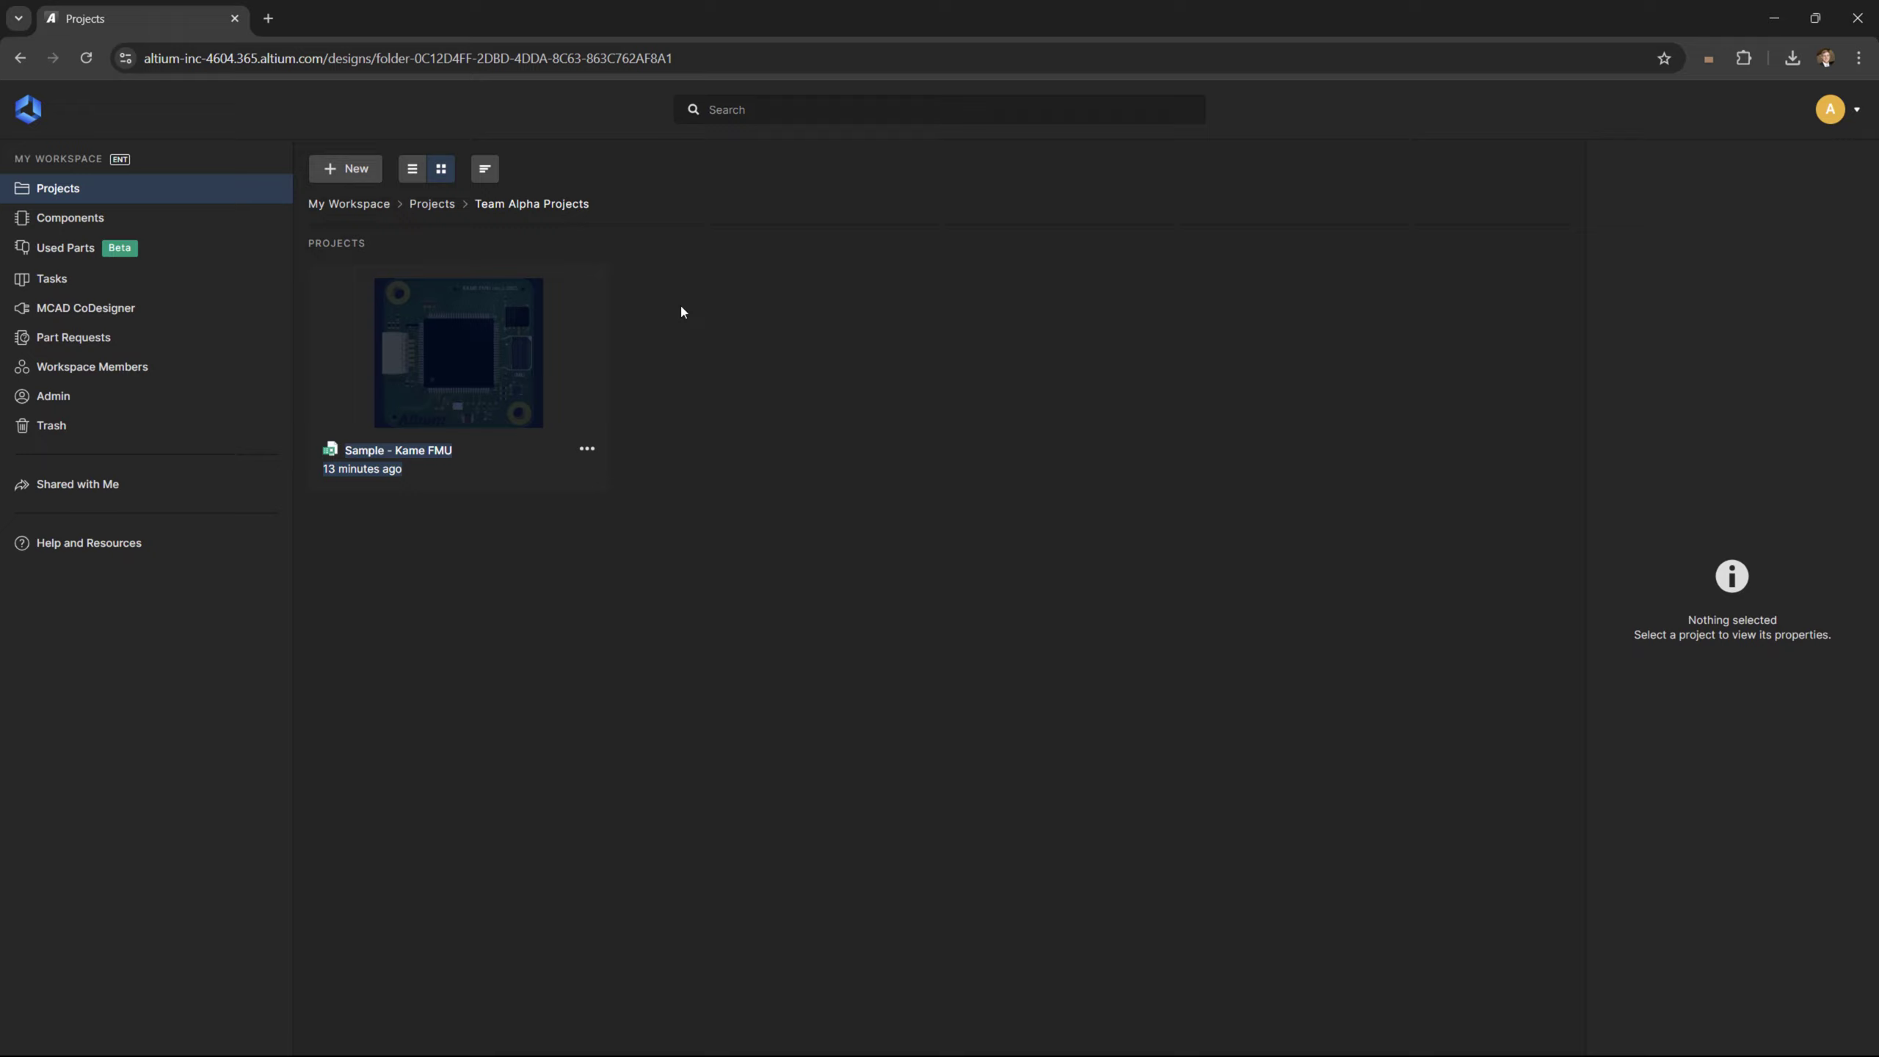
# Review who the Sample - Kame FMU project is currently shared with
pyautogui.click(514, 352)
pyautogui.click(1426, 175)
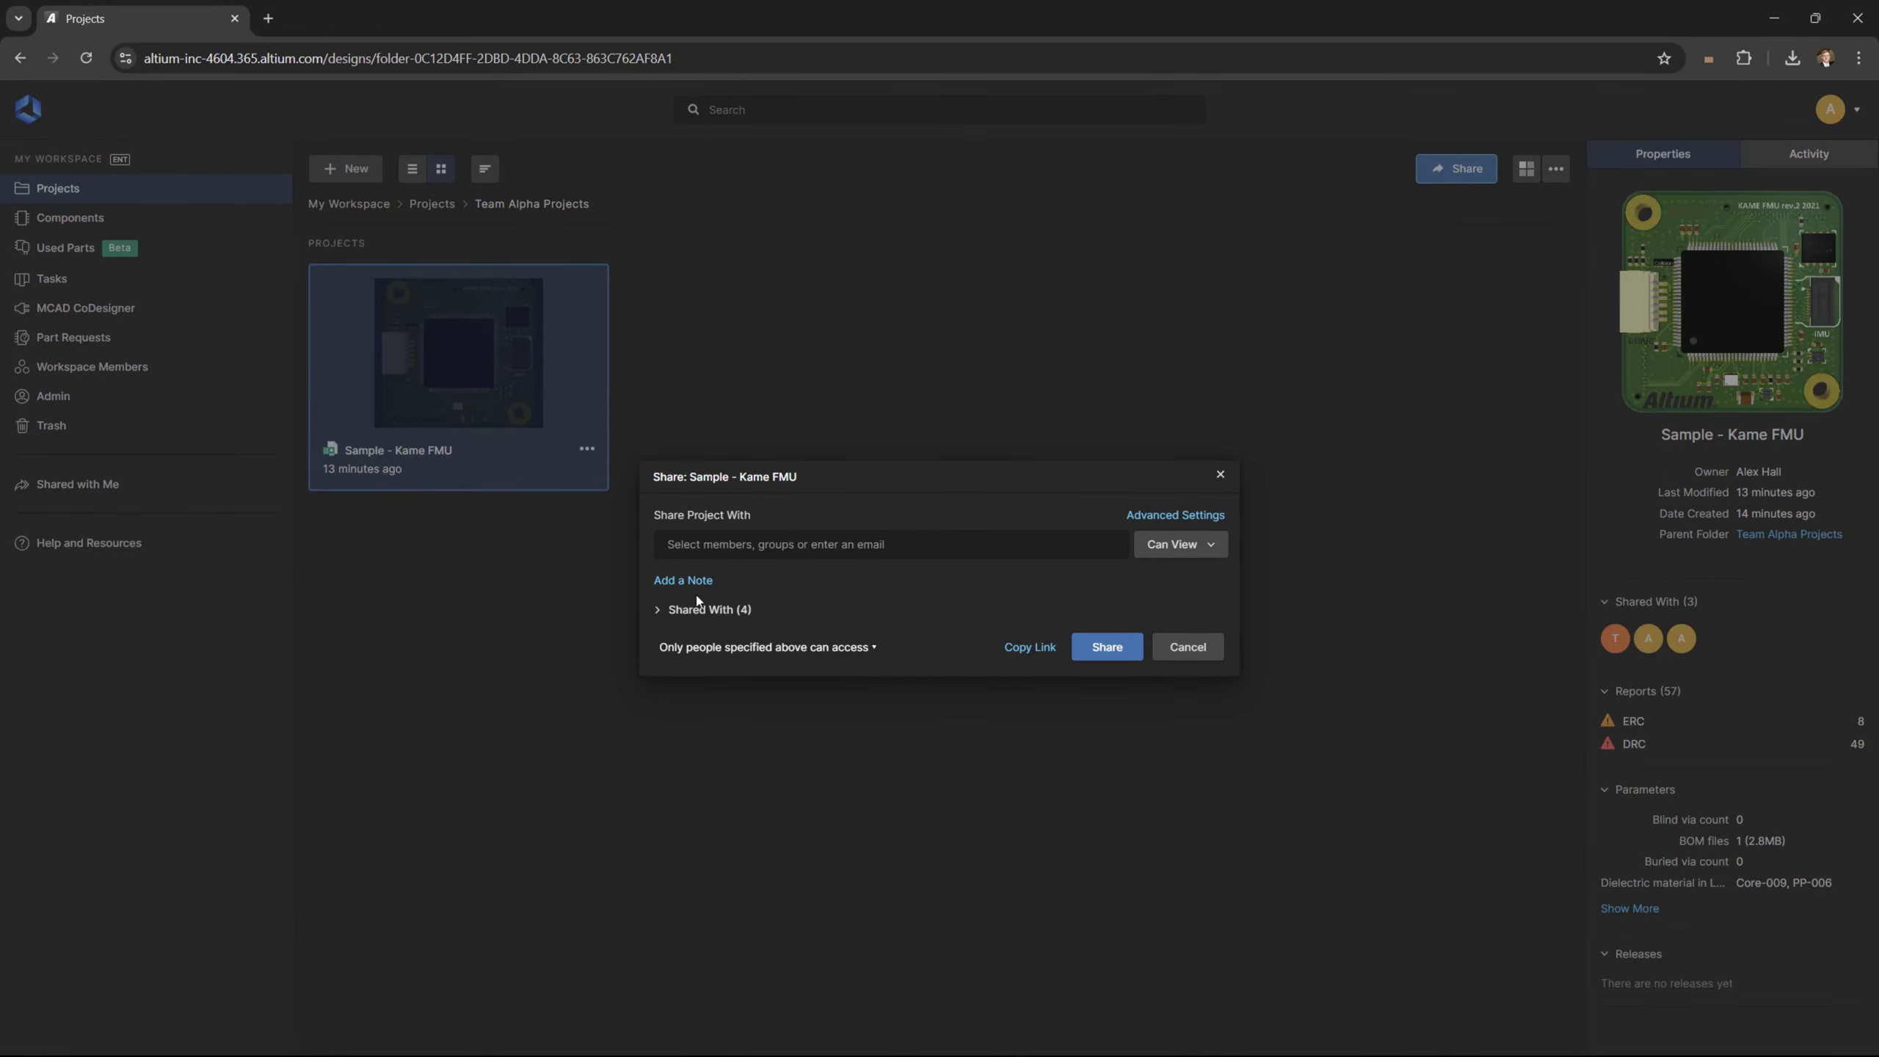
pyautogui.click(699, 609)
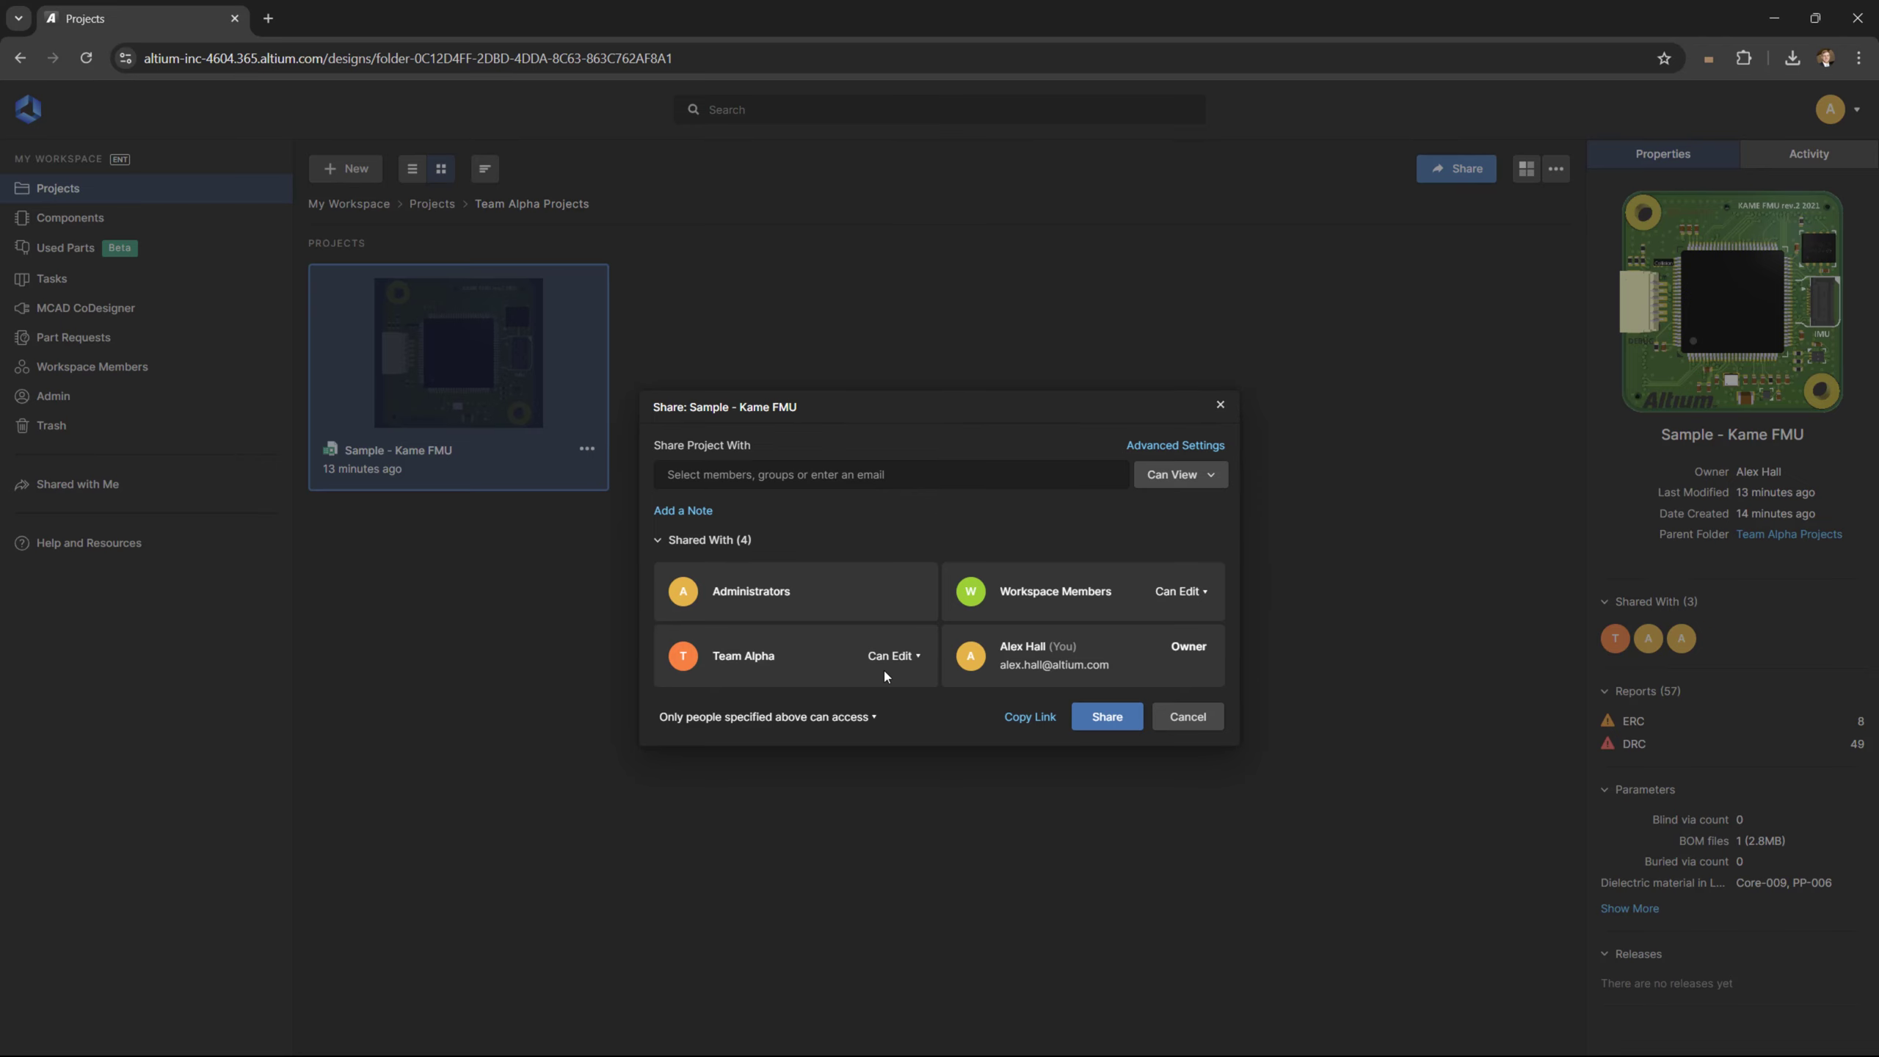
pyautogui.click(1220, 404)
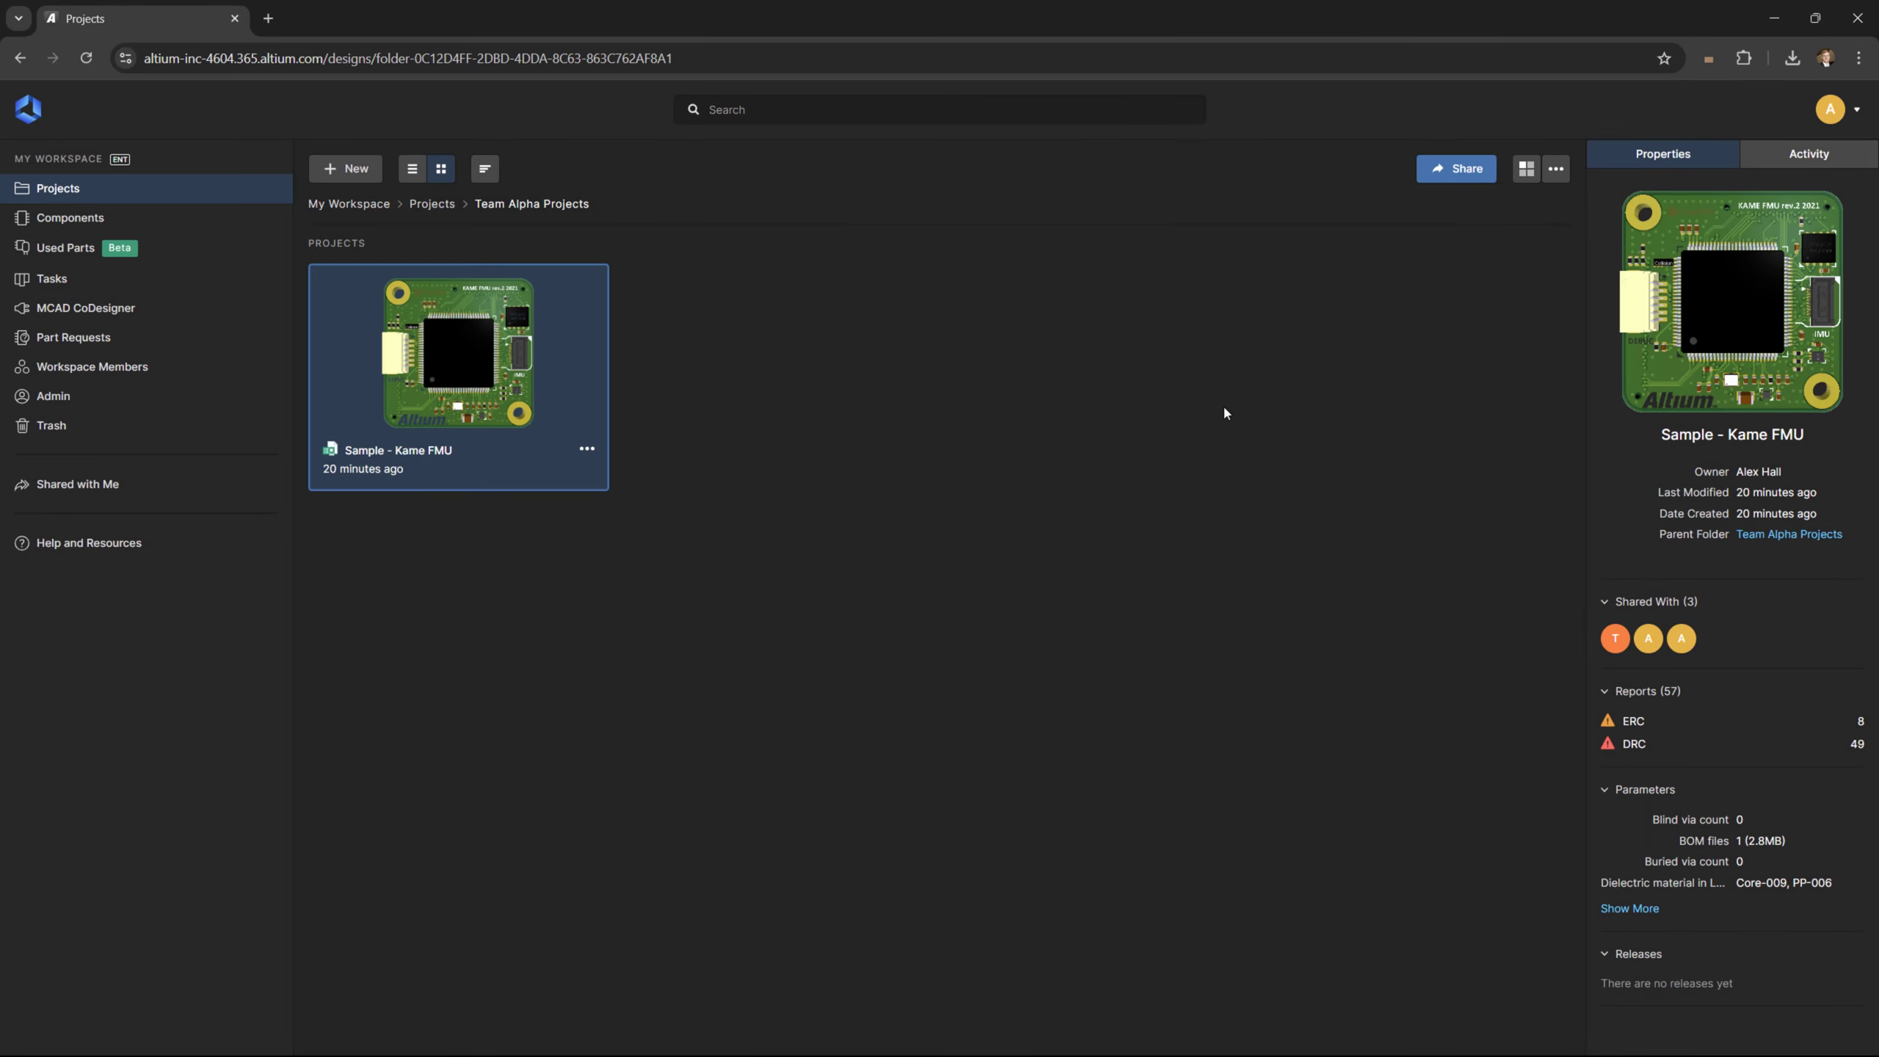
# Move Sample - Kame FMU into the Team Beta Projects folder
pyautogui.click(587, 448)
pyautogui.click(444, 547)
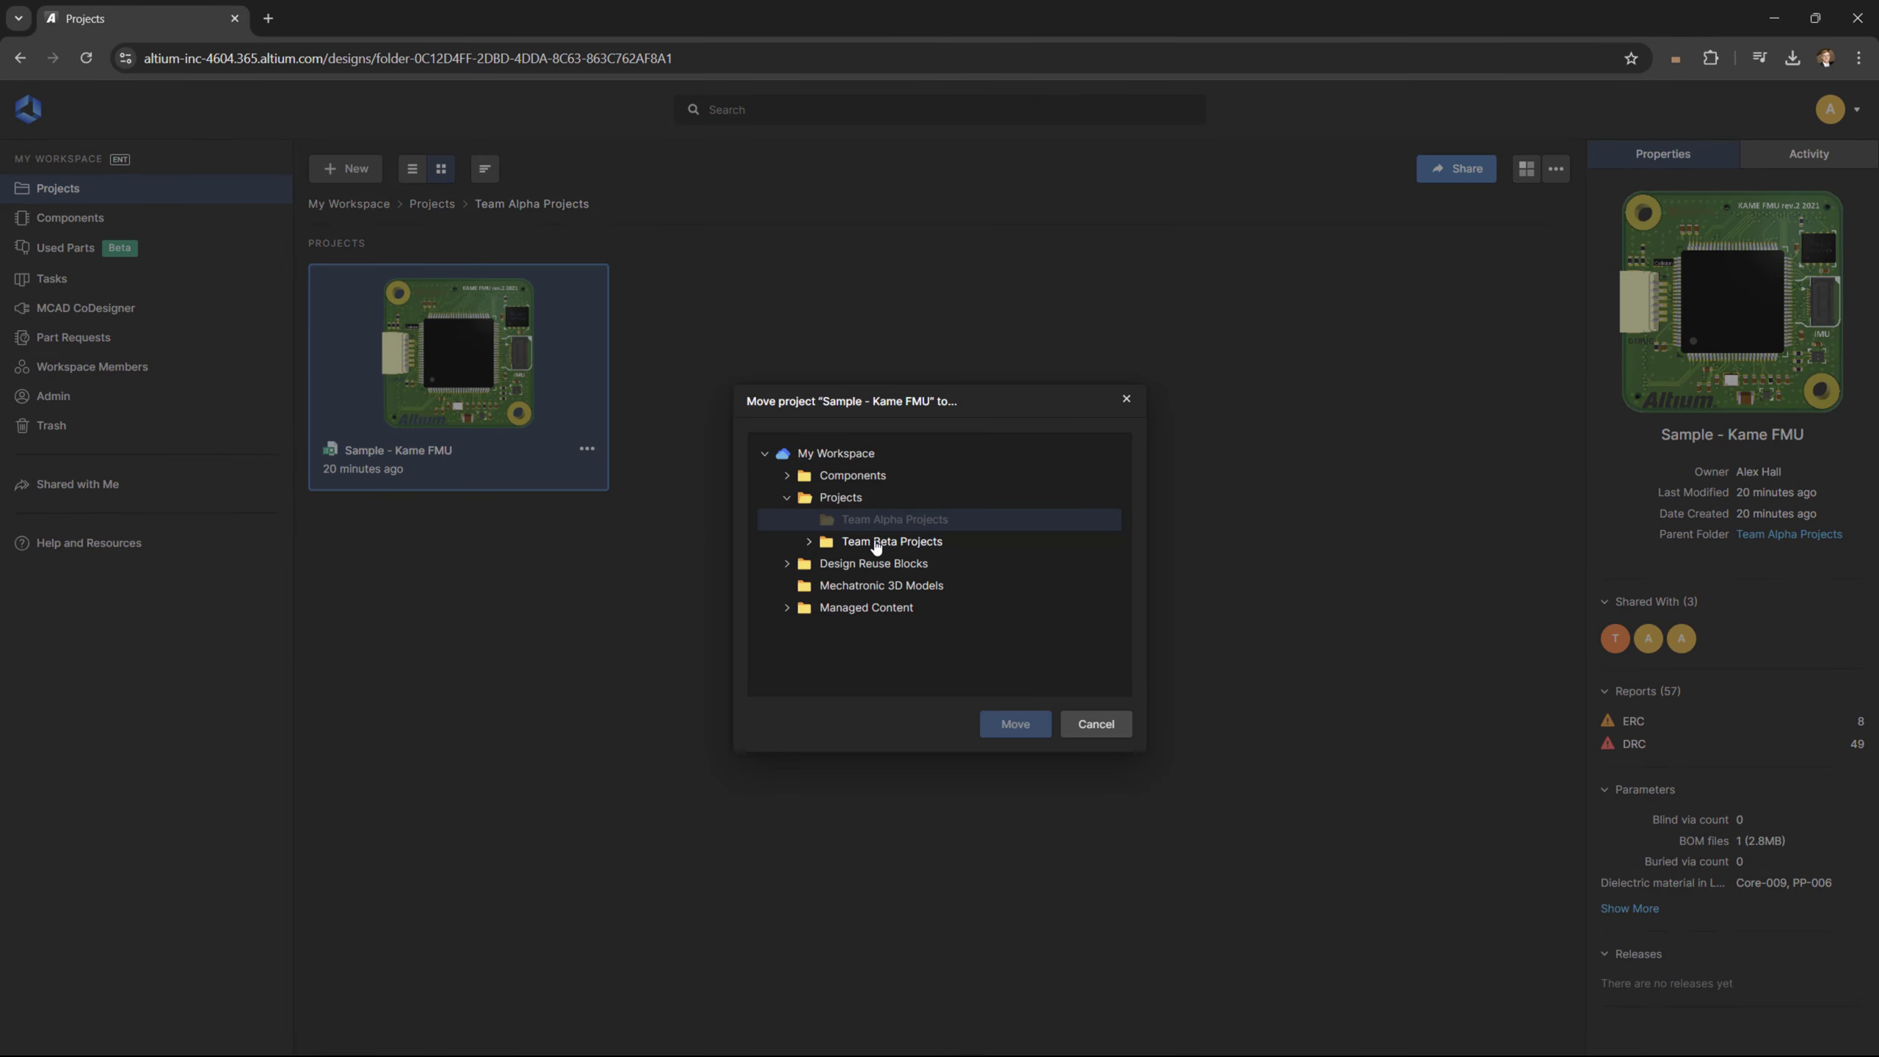
pyautogui.click(961, 544)
pyautogui.click(1034, 723)
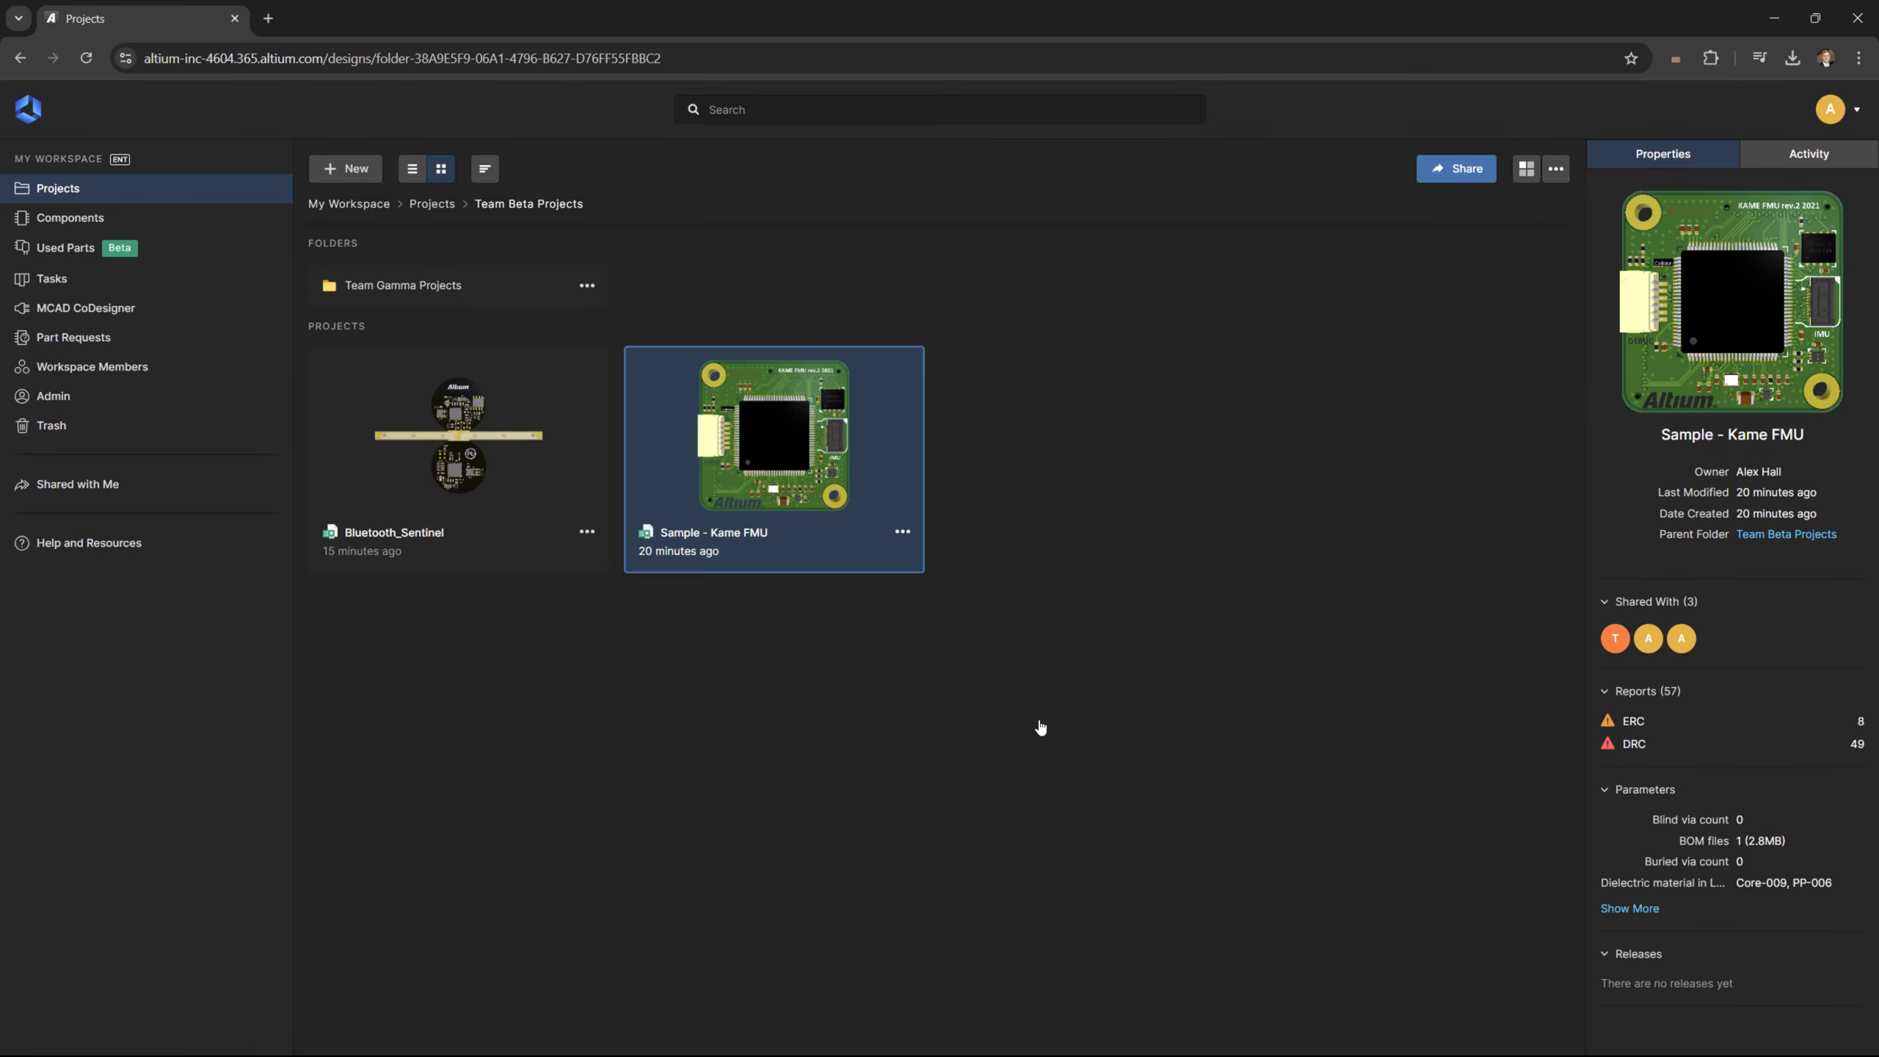
# Check the moved project's Shared With list, now showing Team Beta with edit access
pyautogui.click(1442, 174)
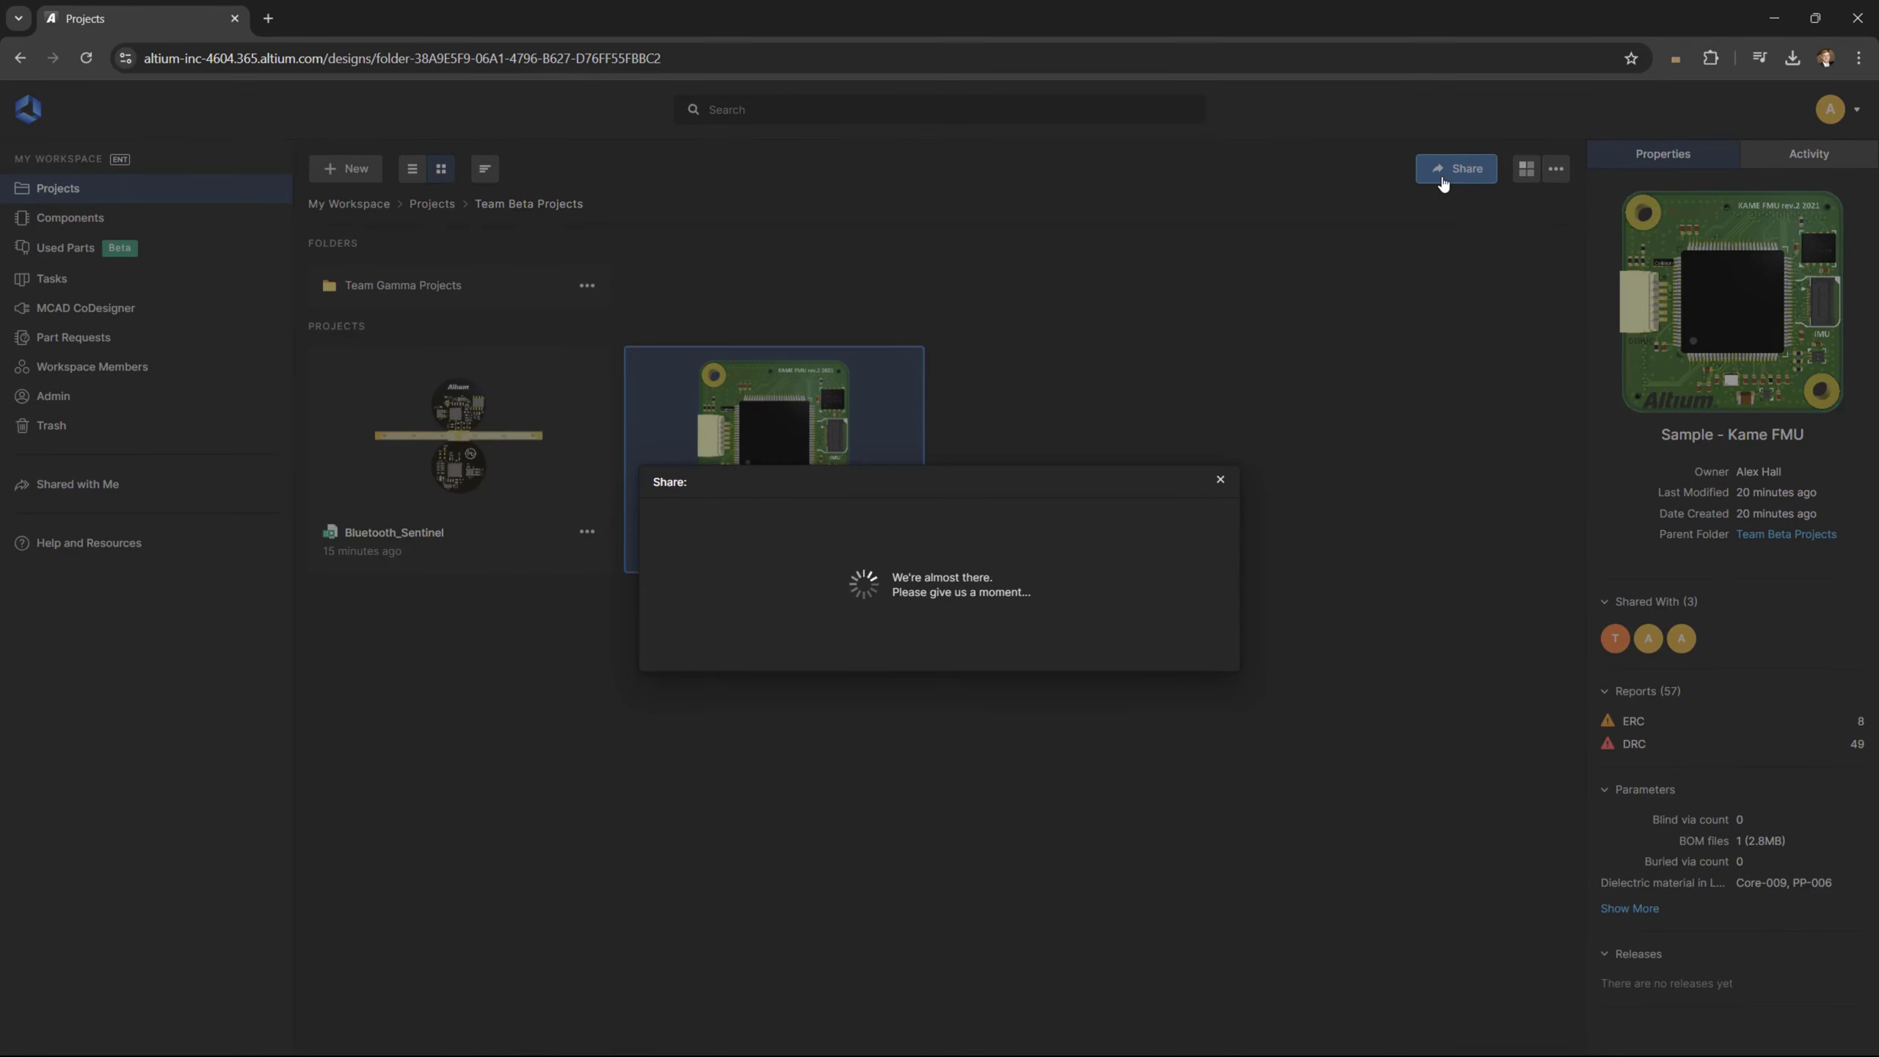
pyautogui.click(658, 613)
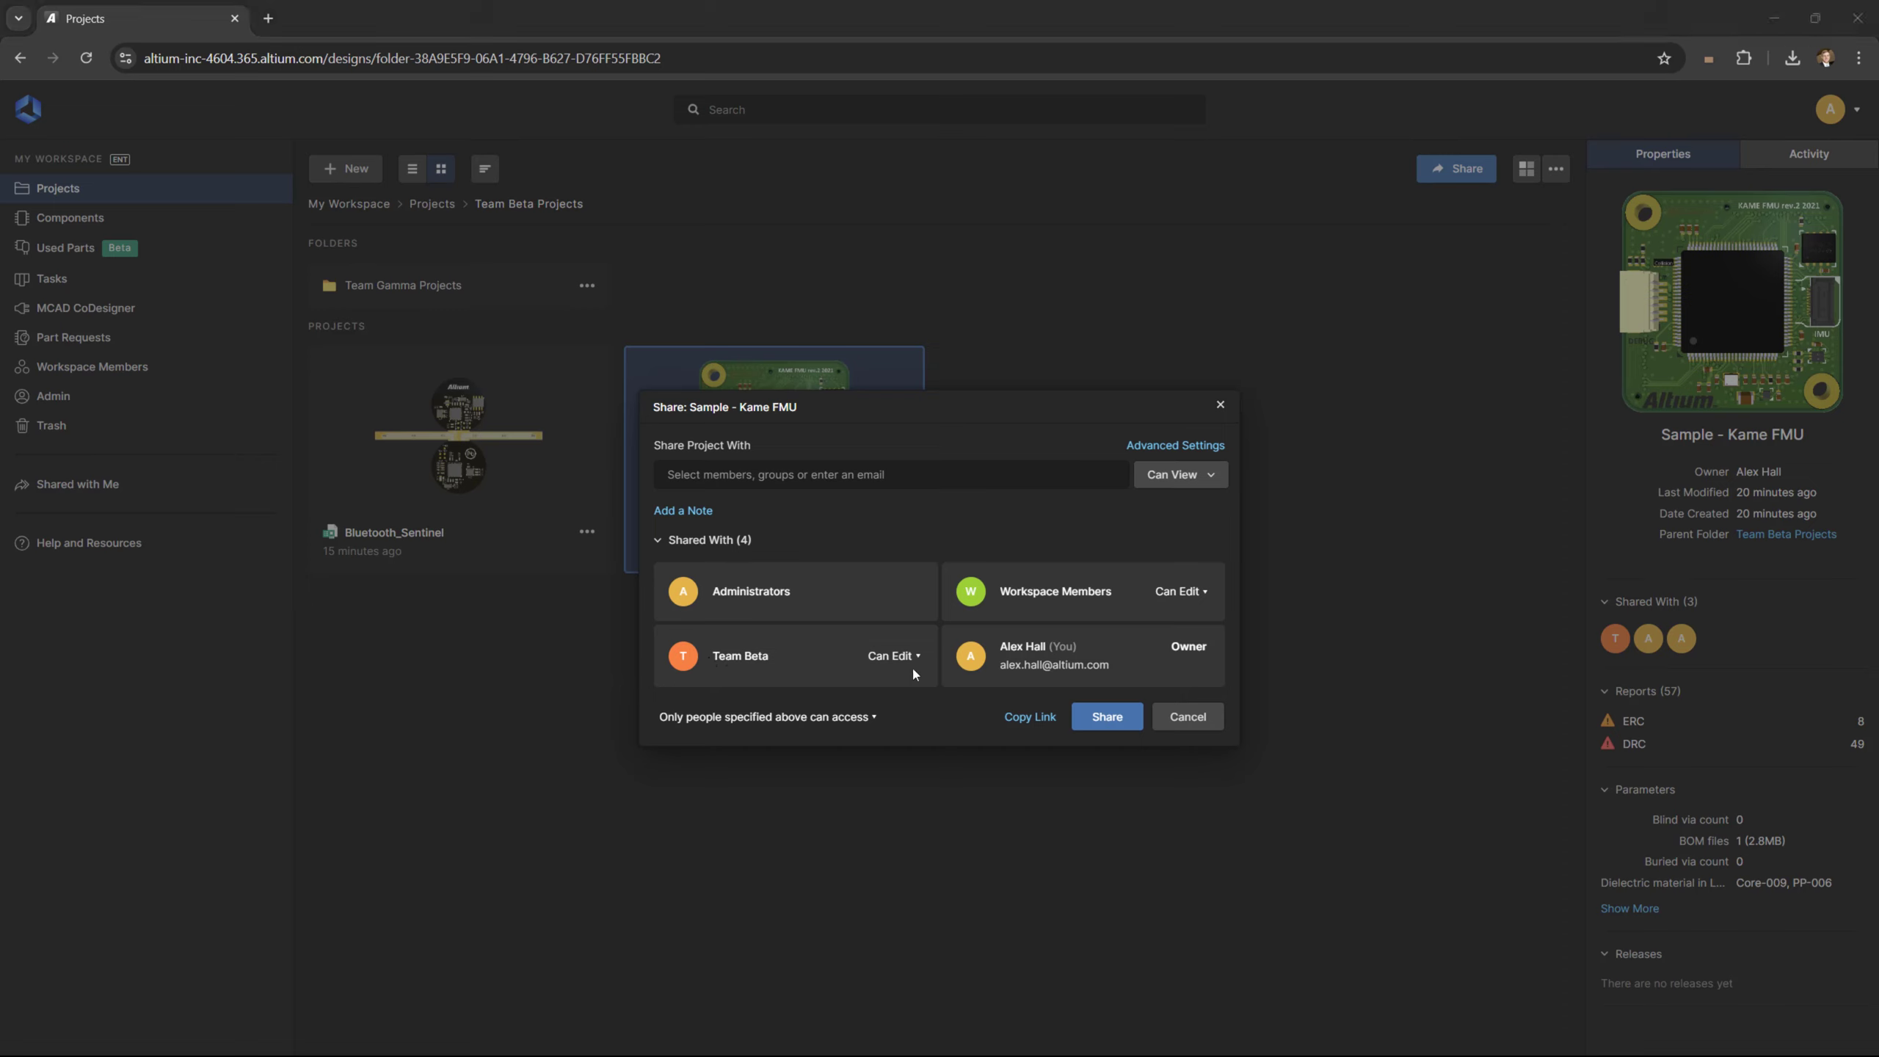
pyautogui.click(1220, 406)
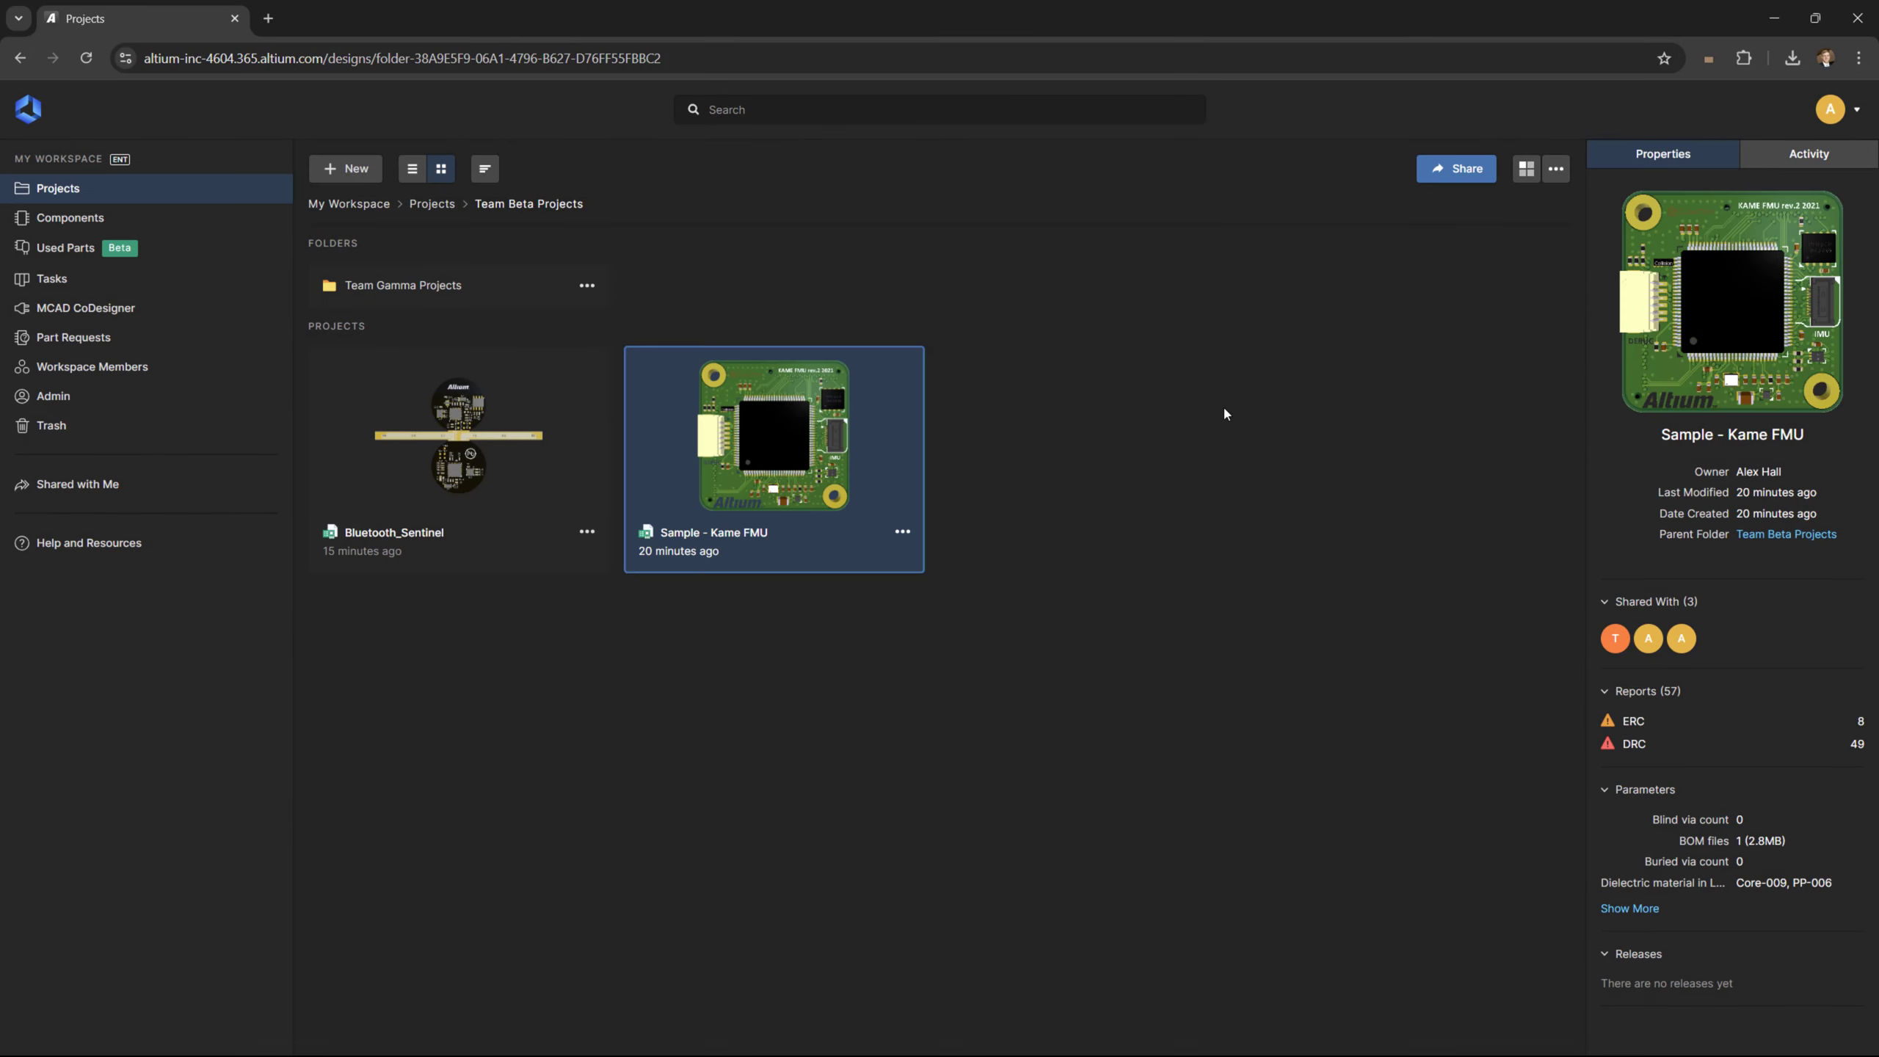
pyautogui.click(903, 533)
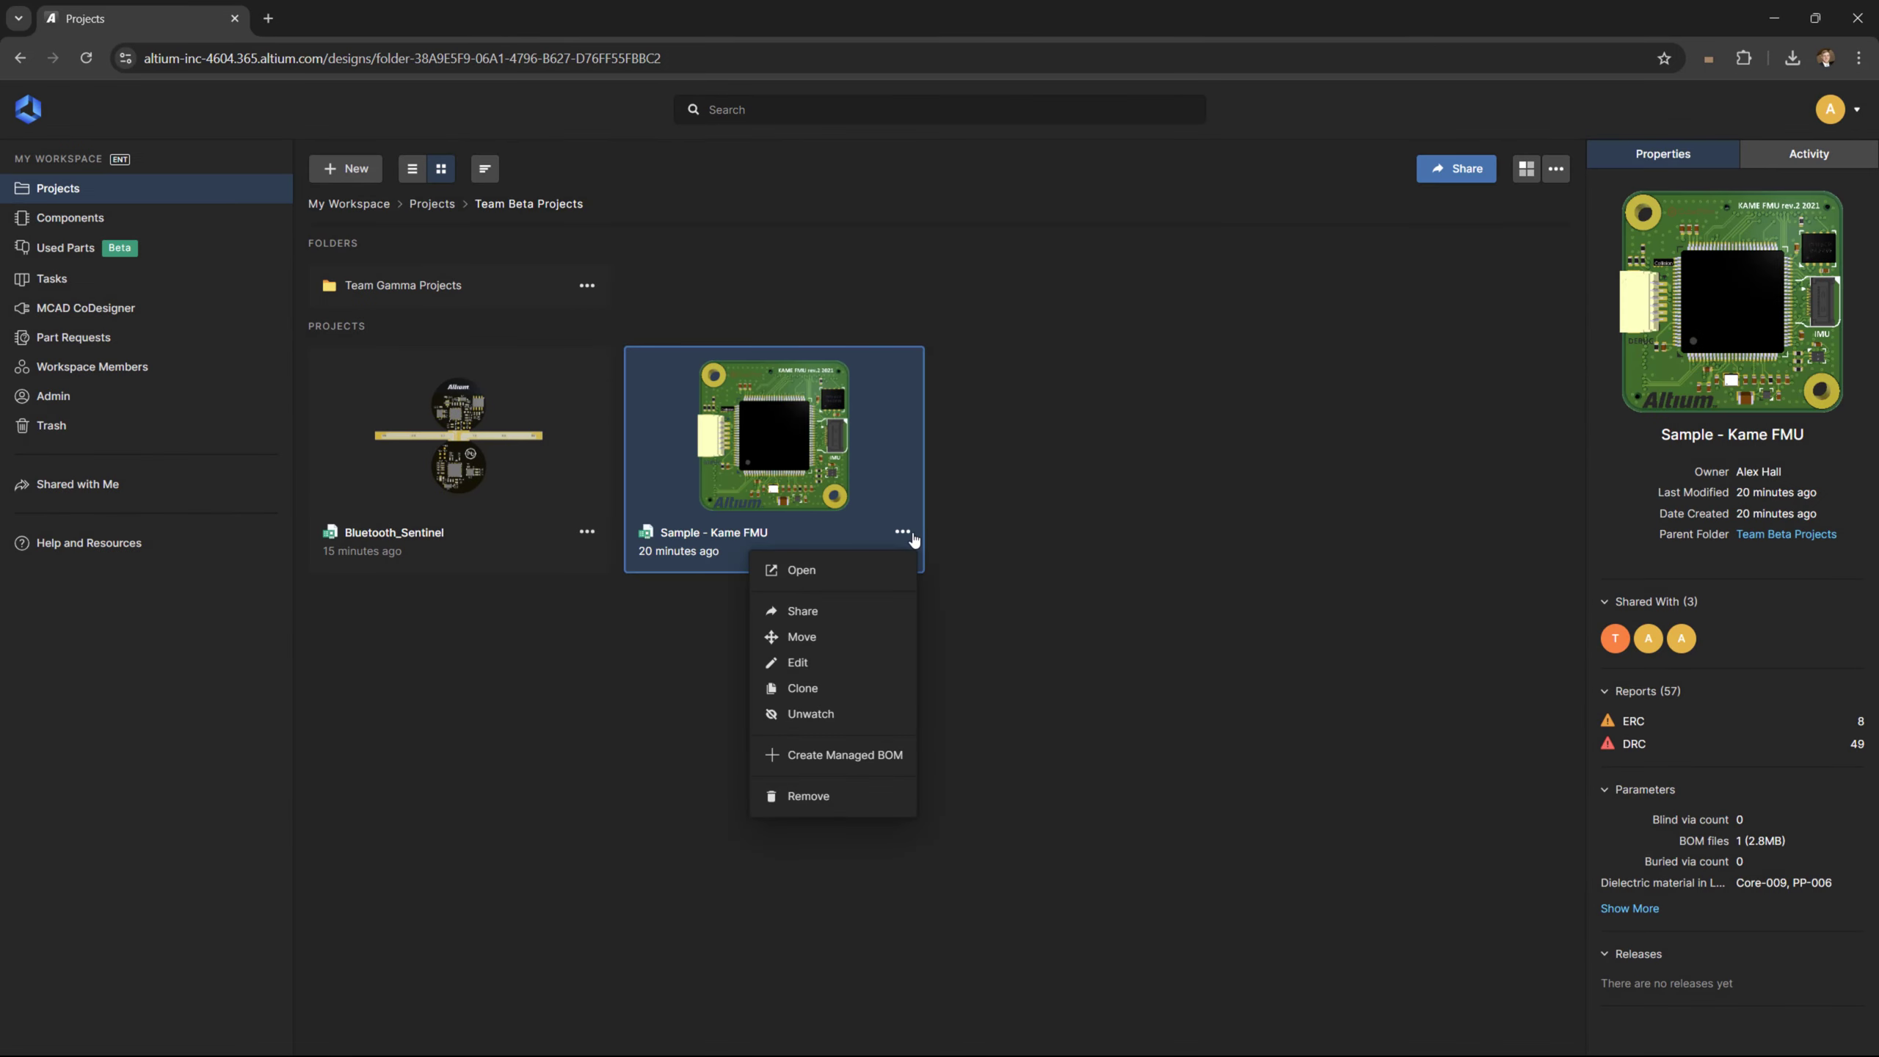
# Send Sample - Kame FMU via Move to the Team Alpha Projects destination folder
pyautogui.click(865, 636)
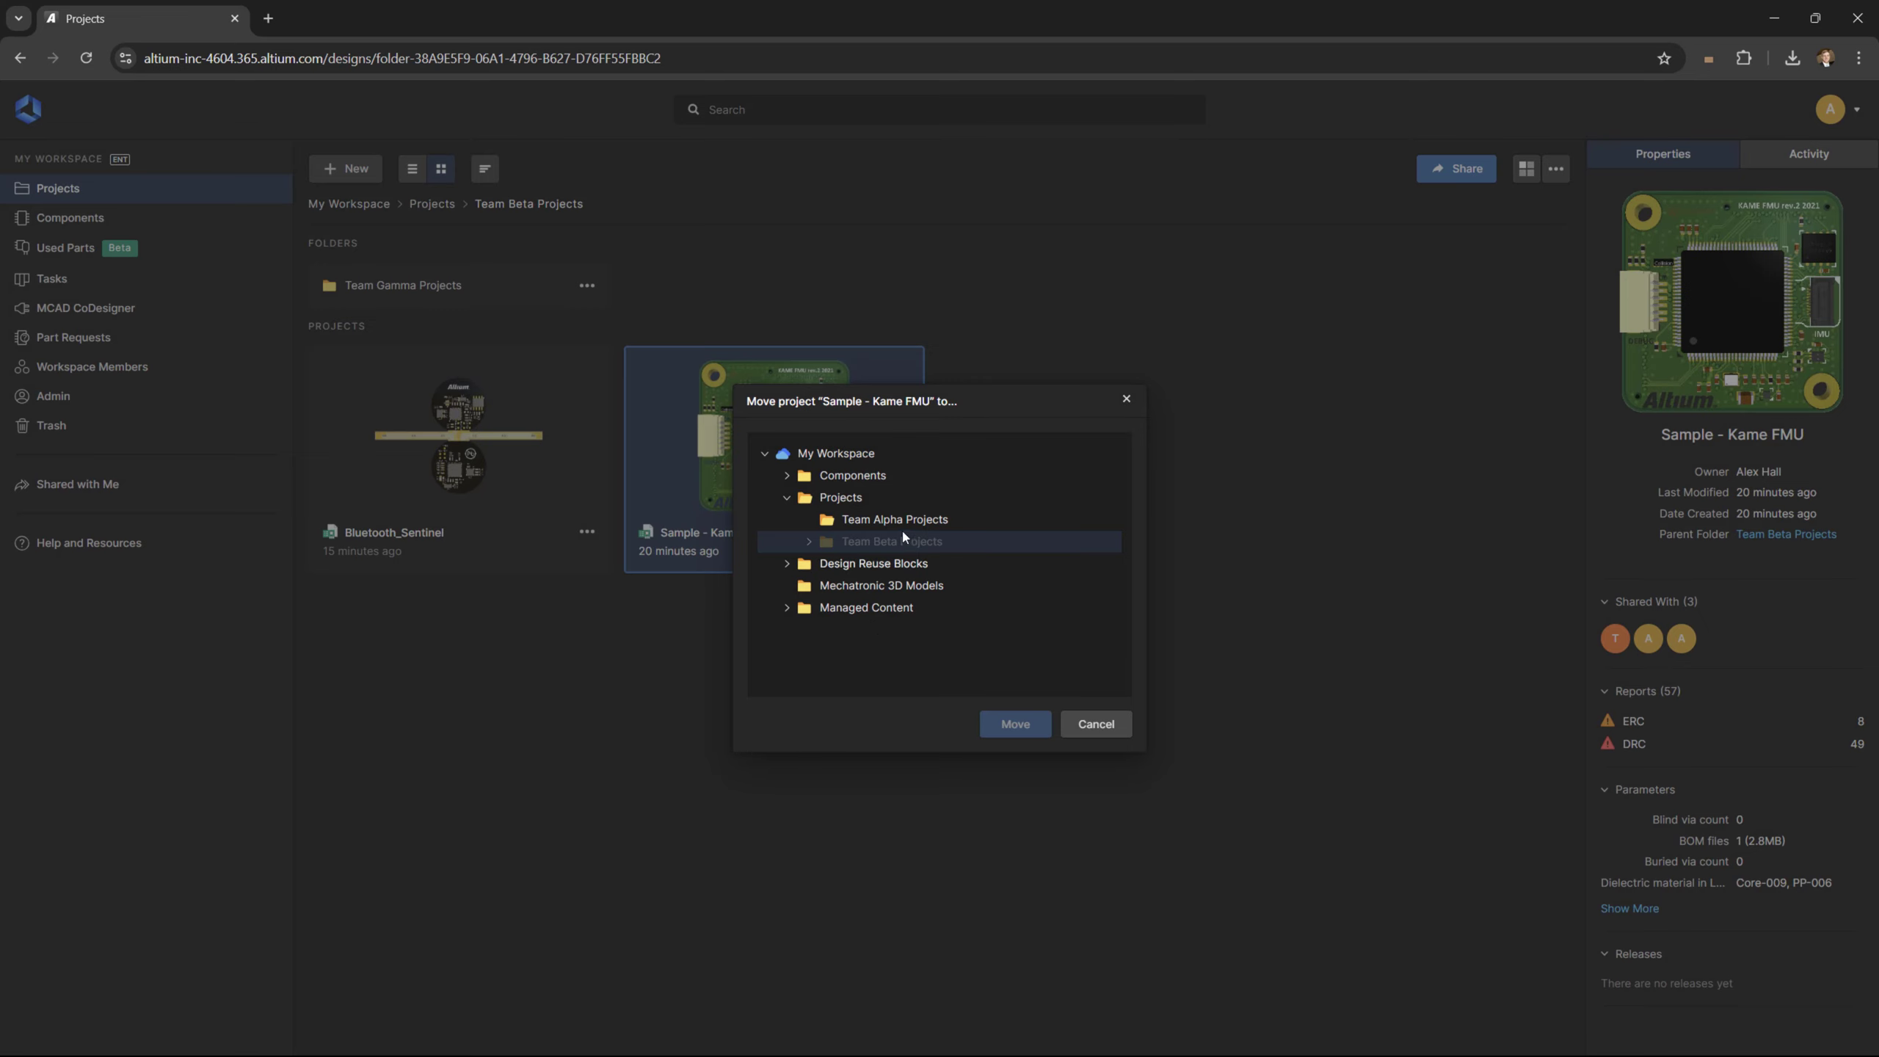
pyautogui.click(905, 524)
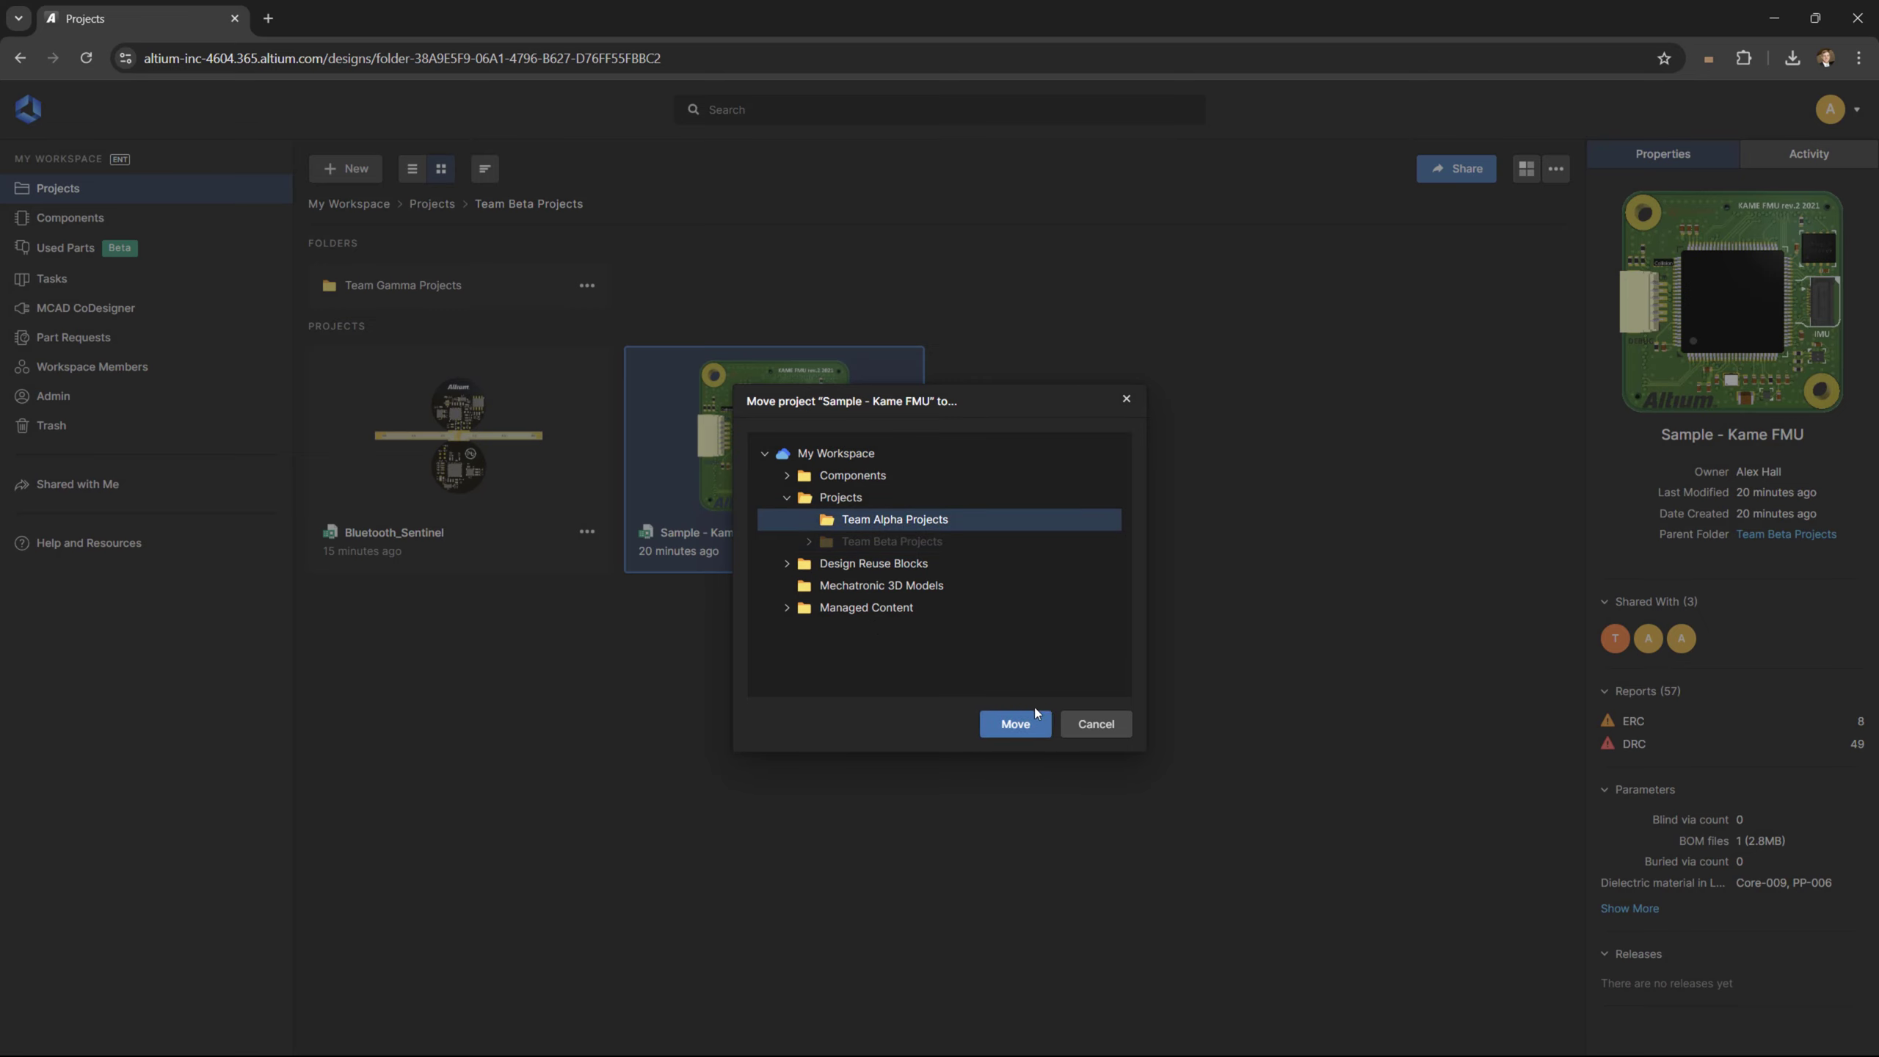
pyautogui.click(1015, 723)
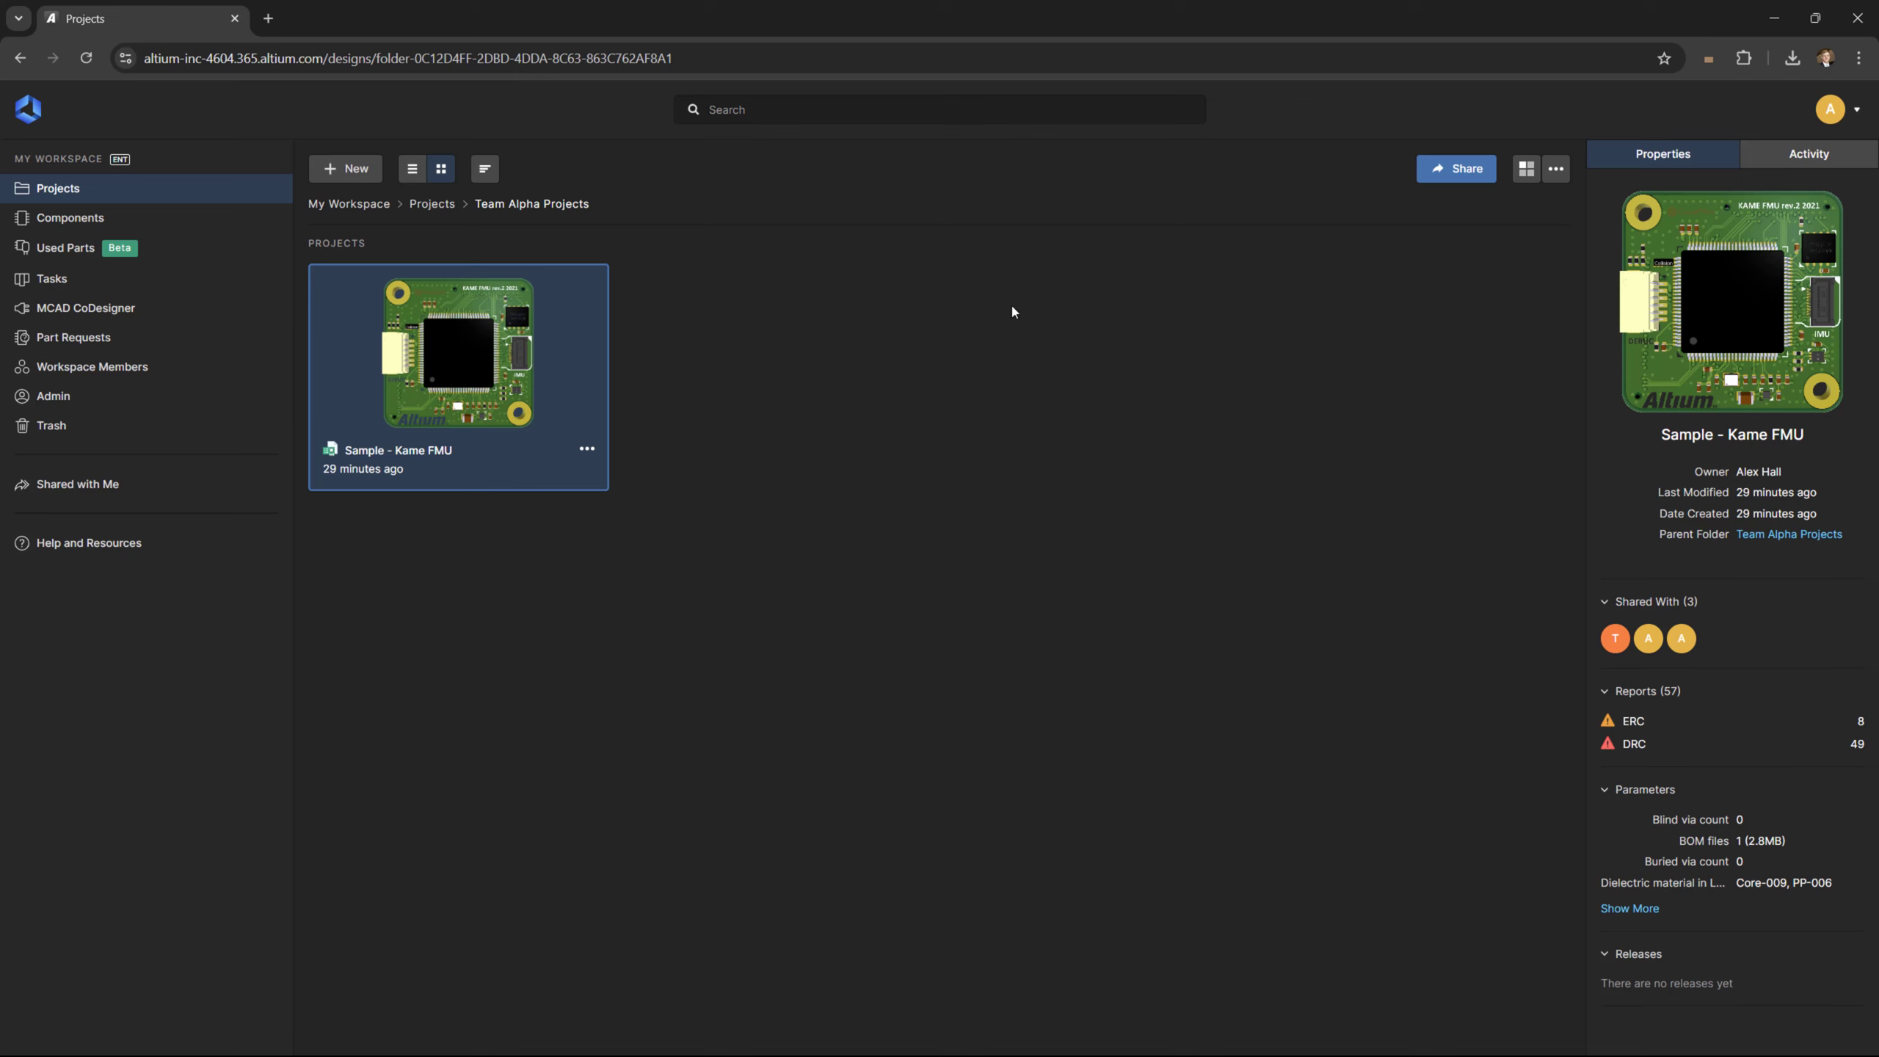
# Change Workspace Members from Can Edit to No access on Sample - Kame FMU and share
pyautogui.click(1442, 170)
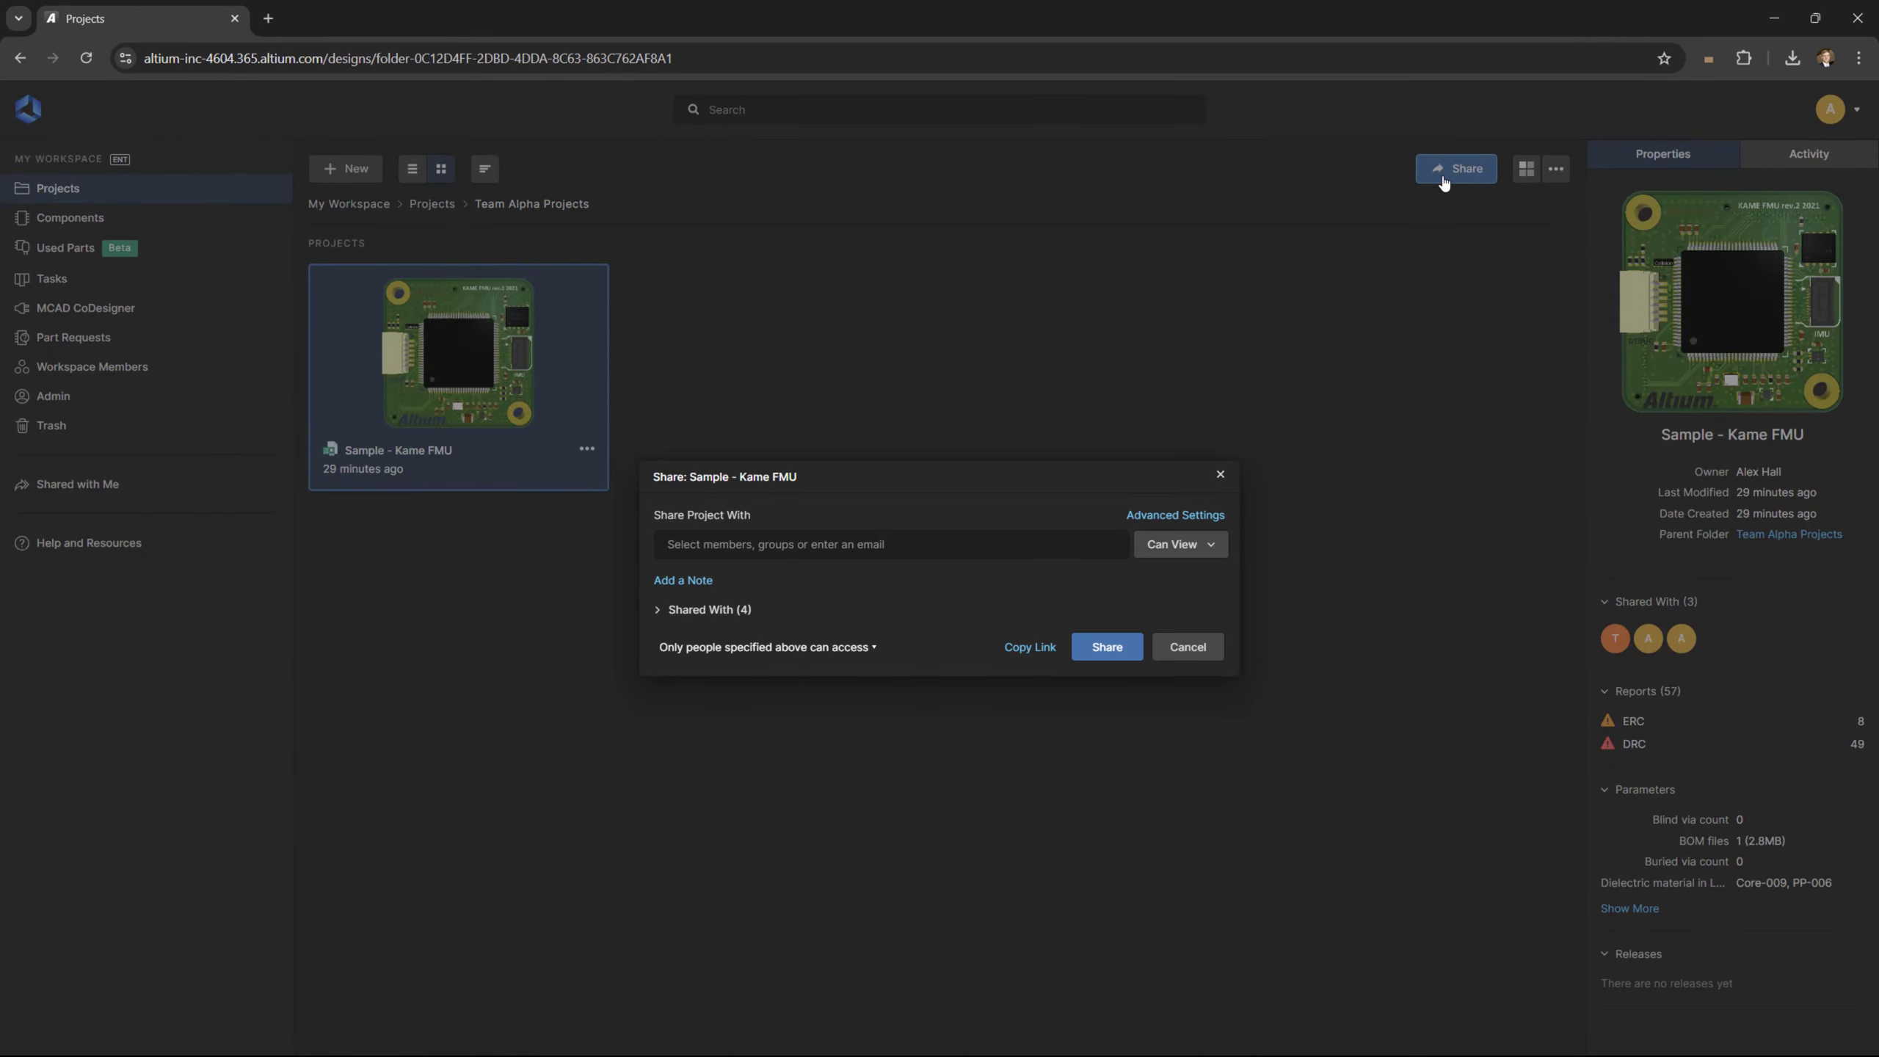
pyautogui.click(658, 610)
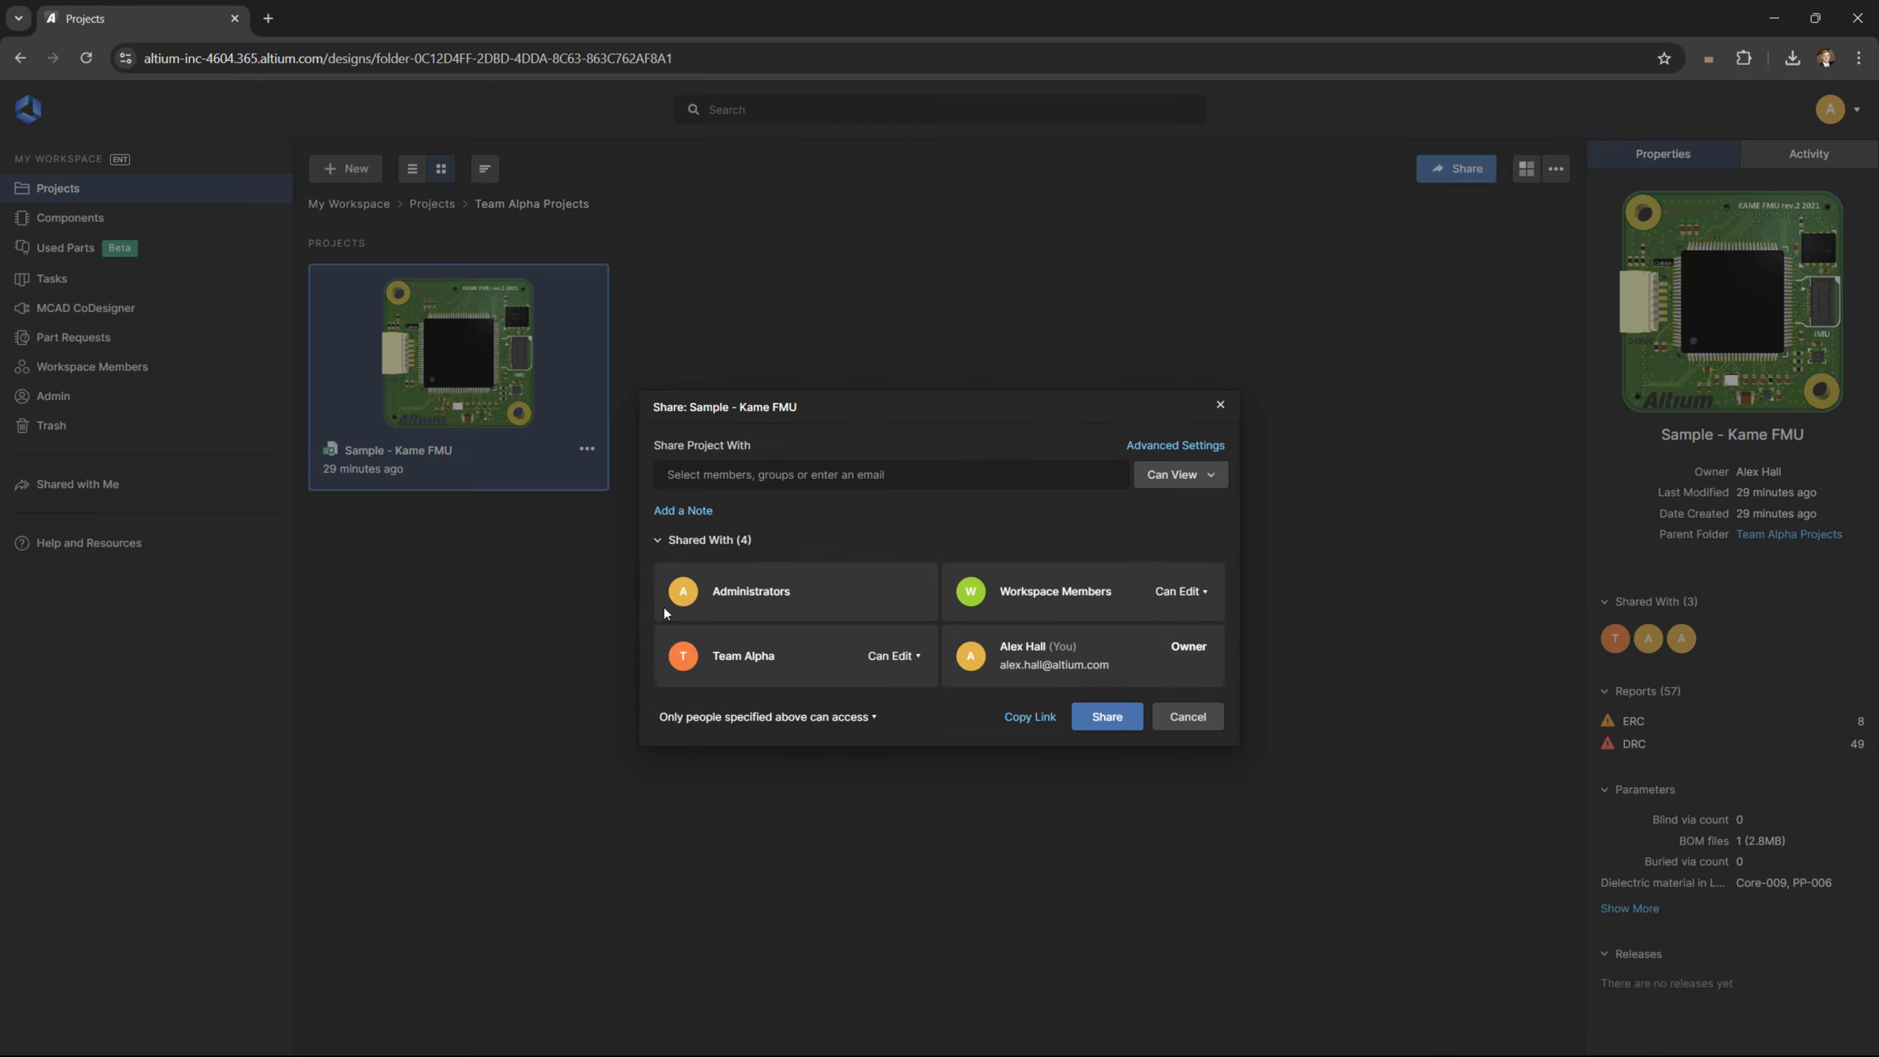
pyautogui.click(1183, 592)
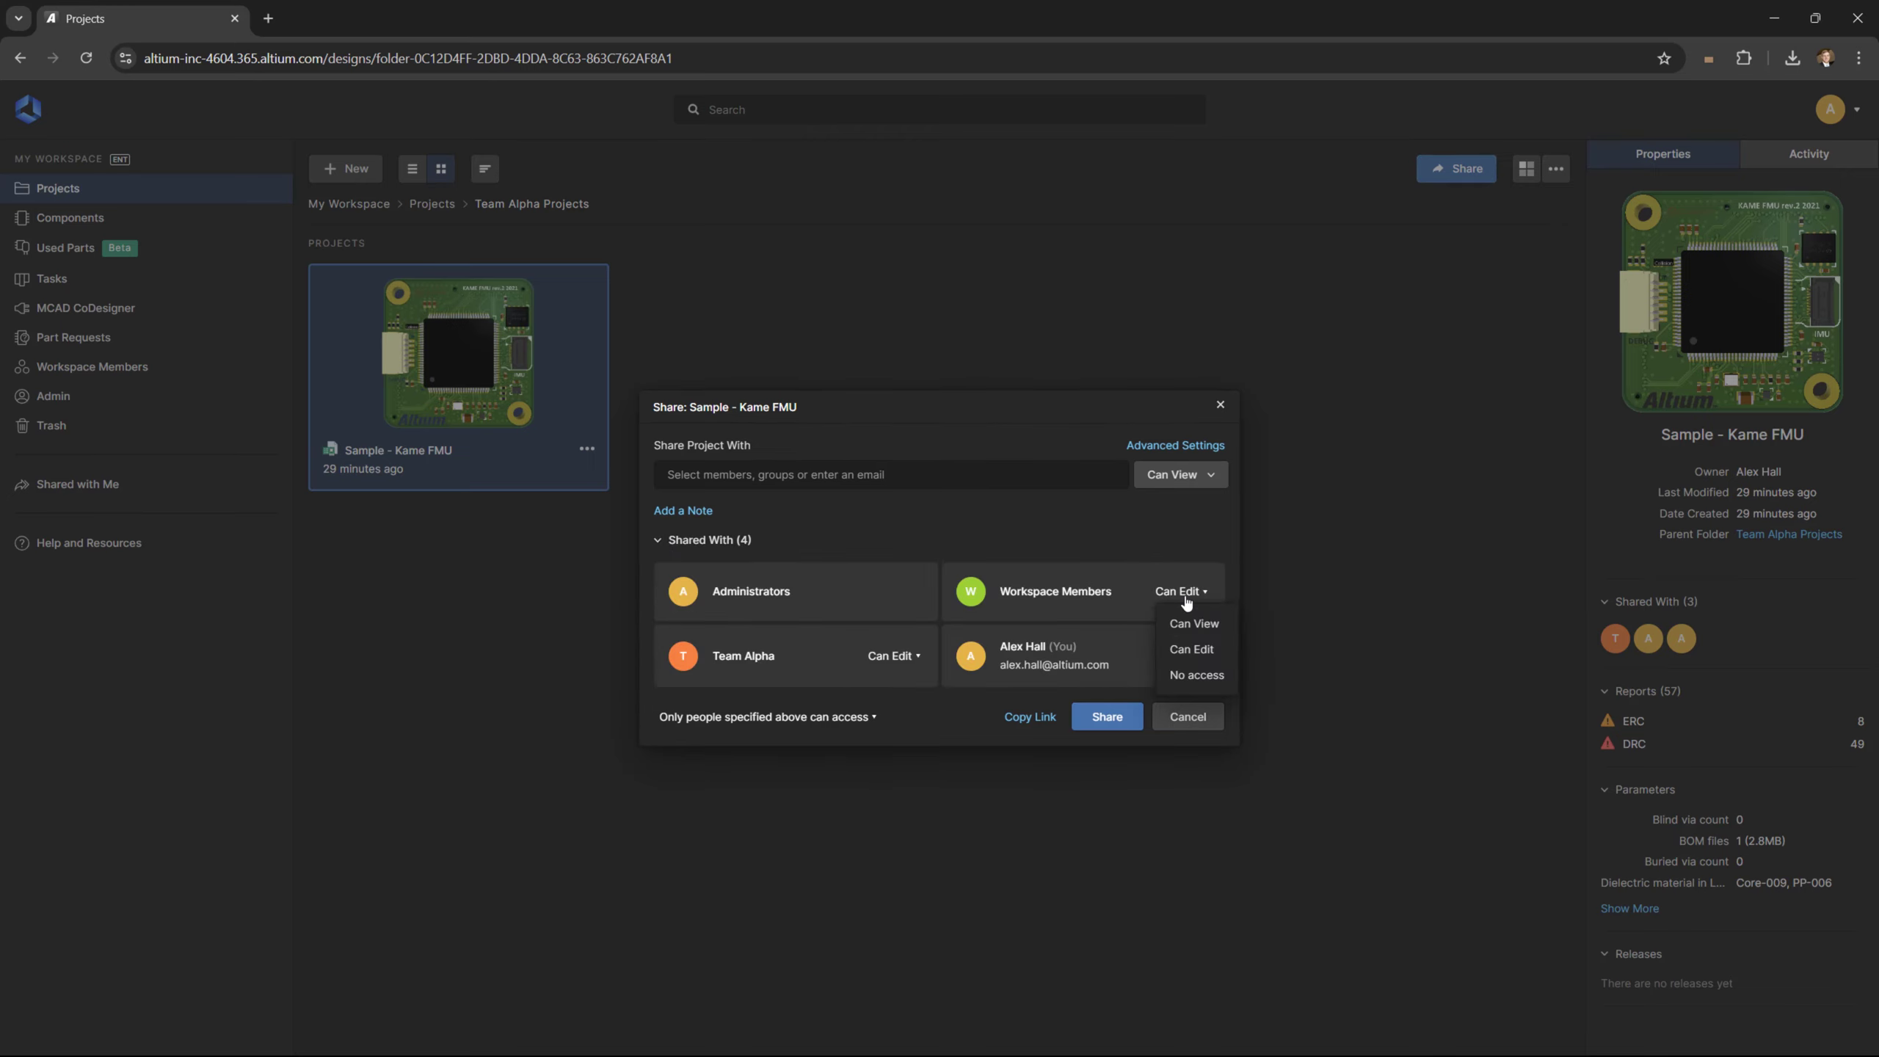
pyautogui.click(1196, 674)
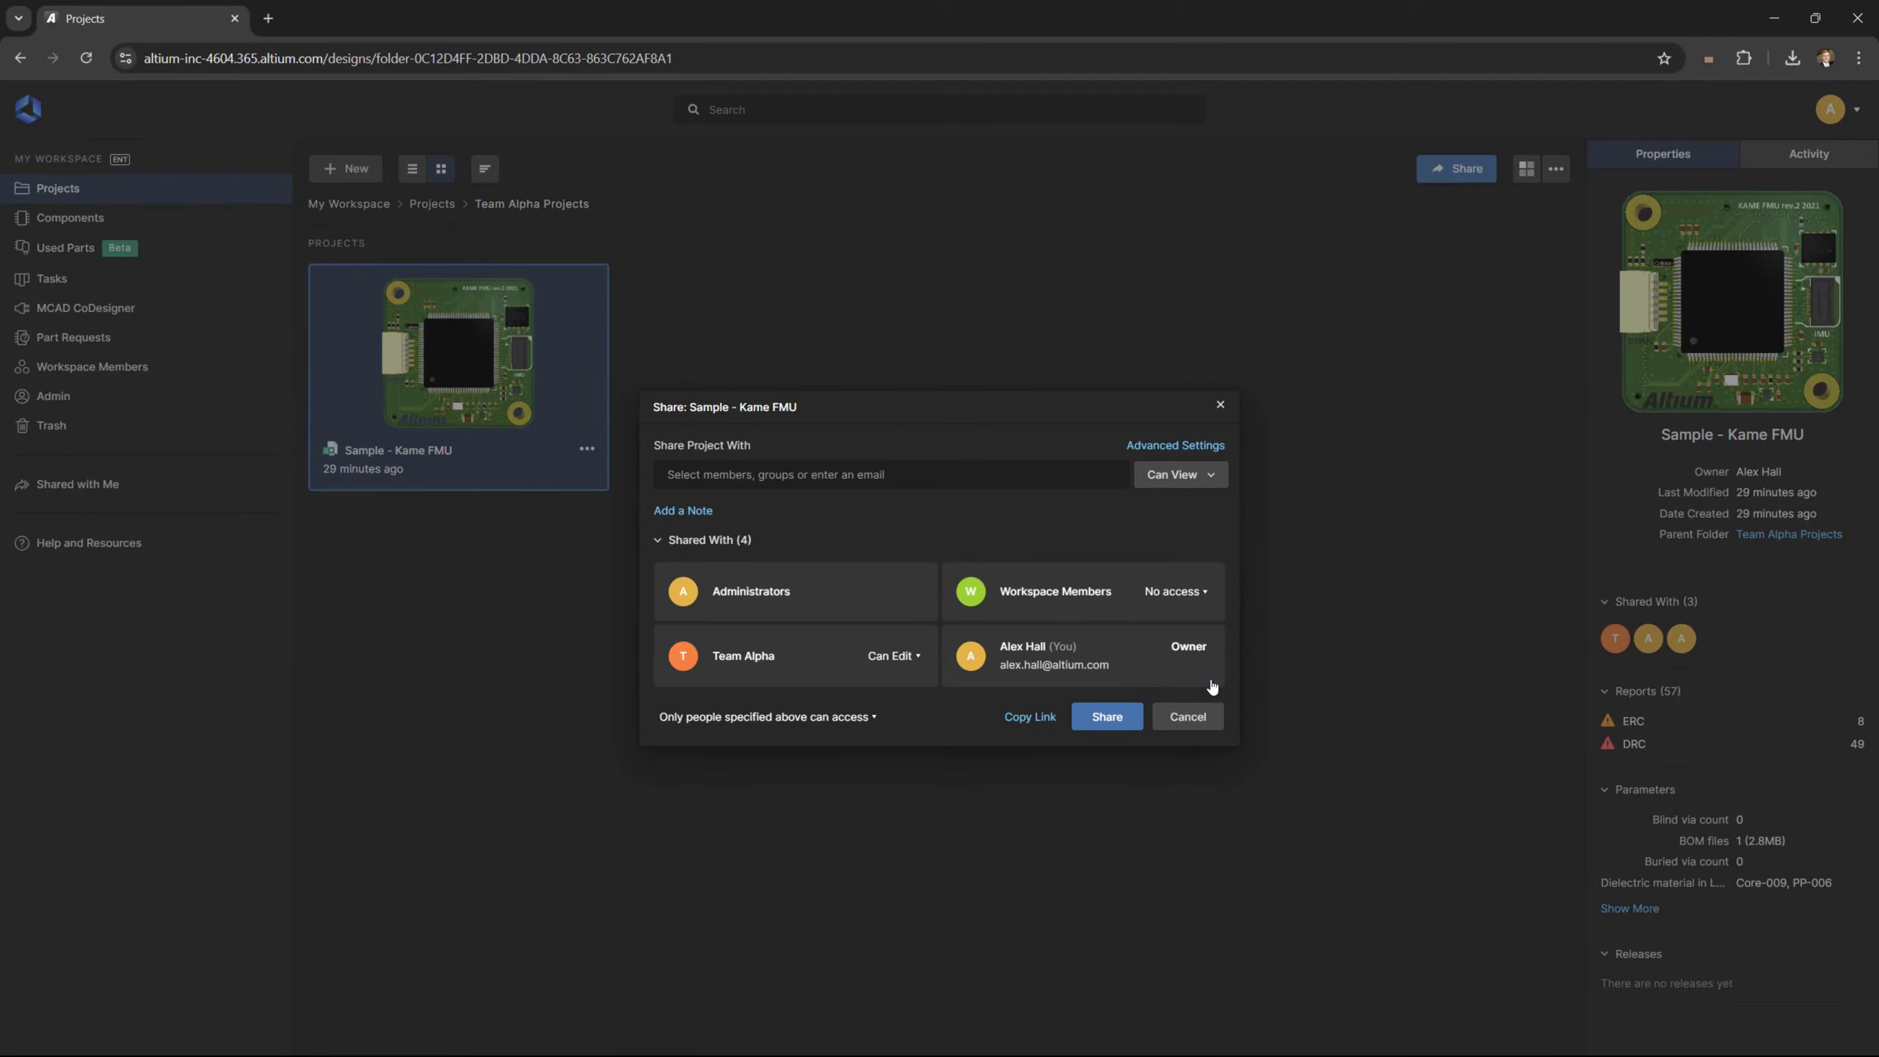
pyautogui.click(1107, 716)
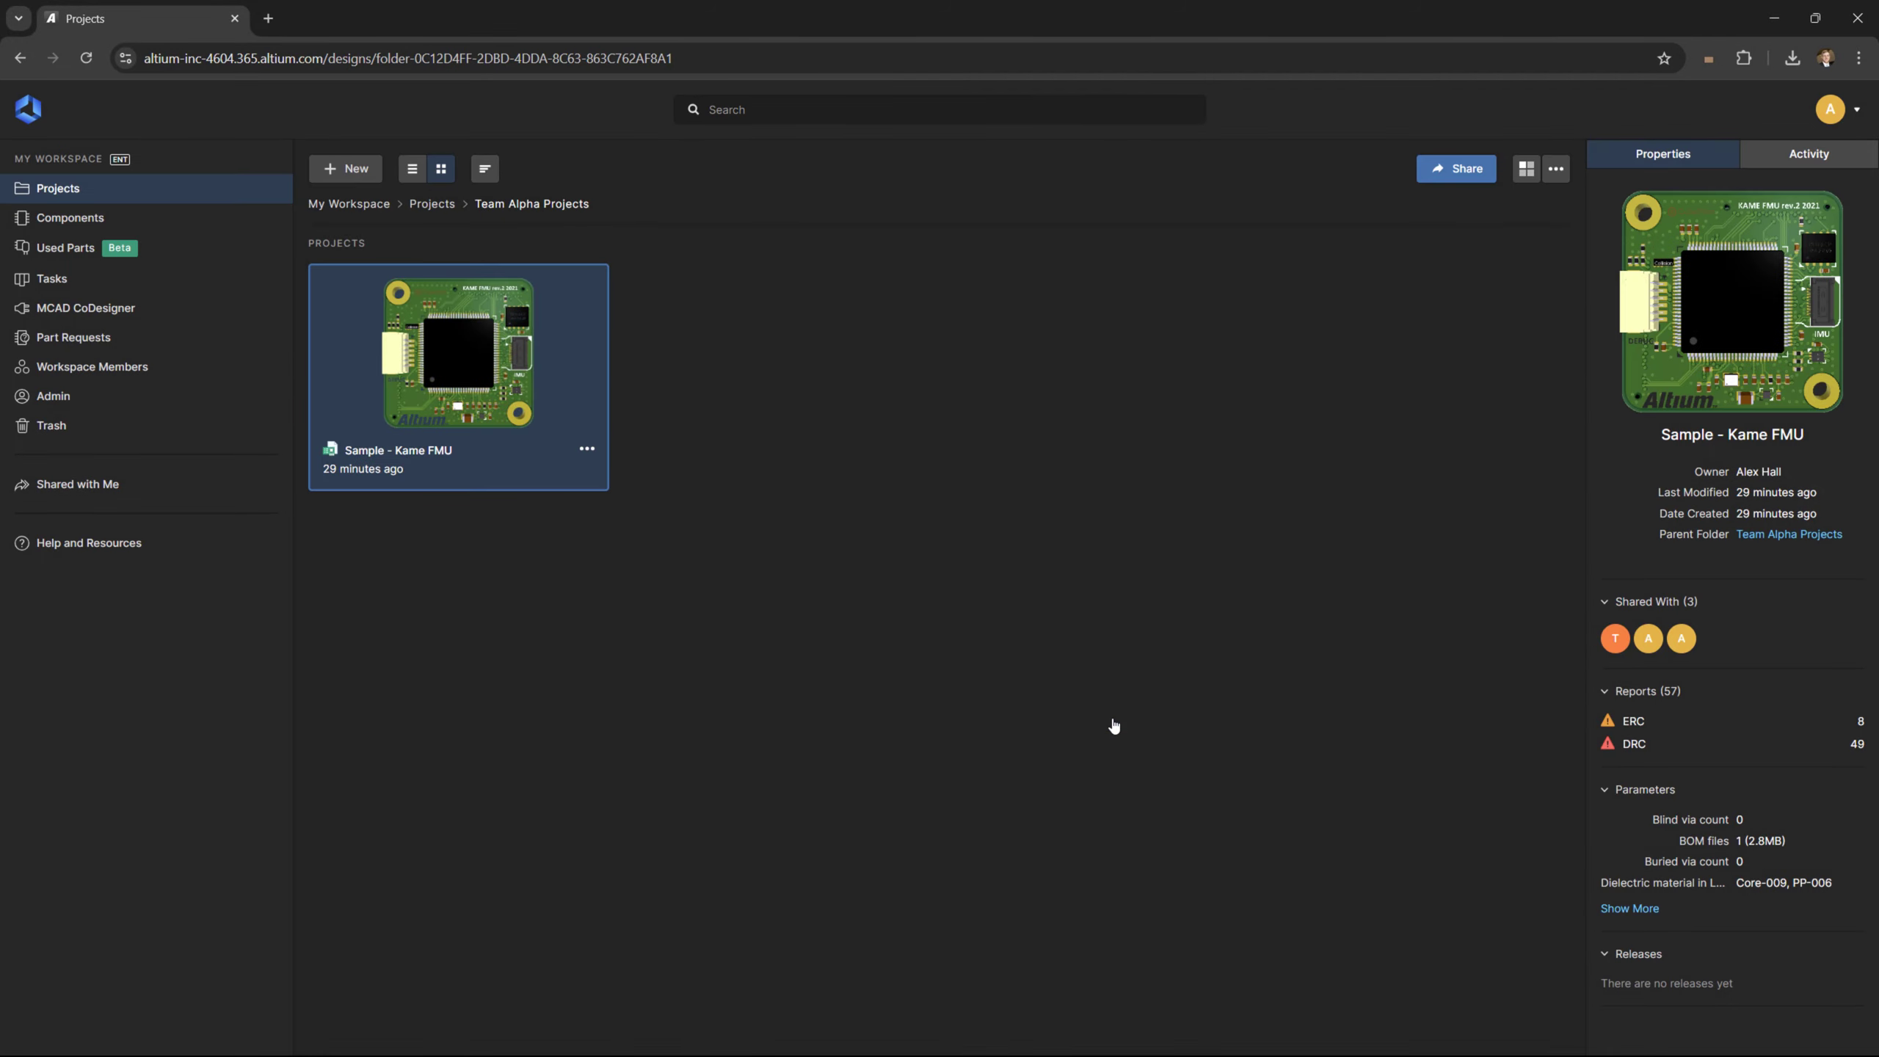
pyautogui.rightClick(437, 729)
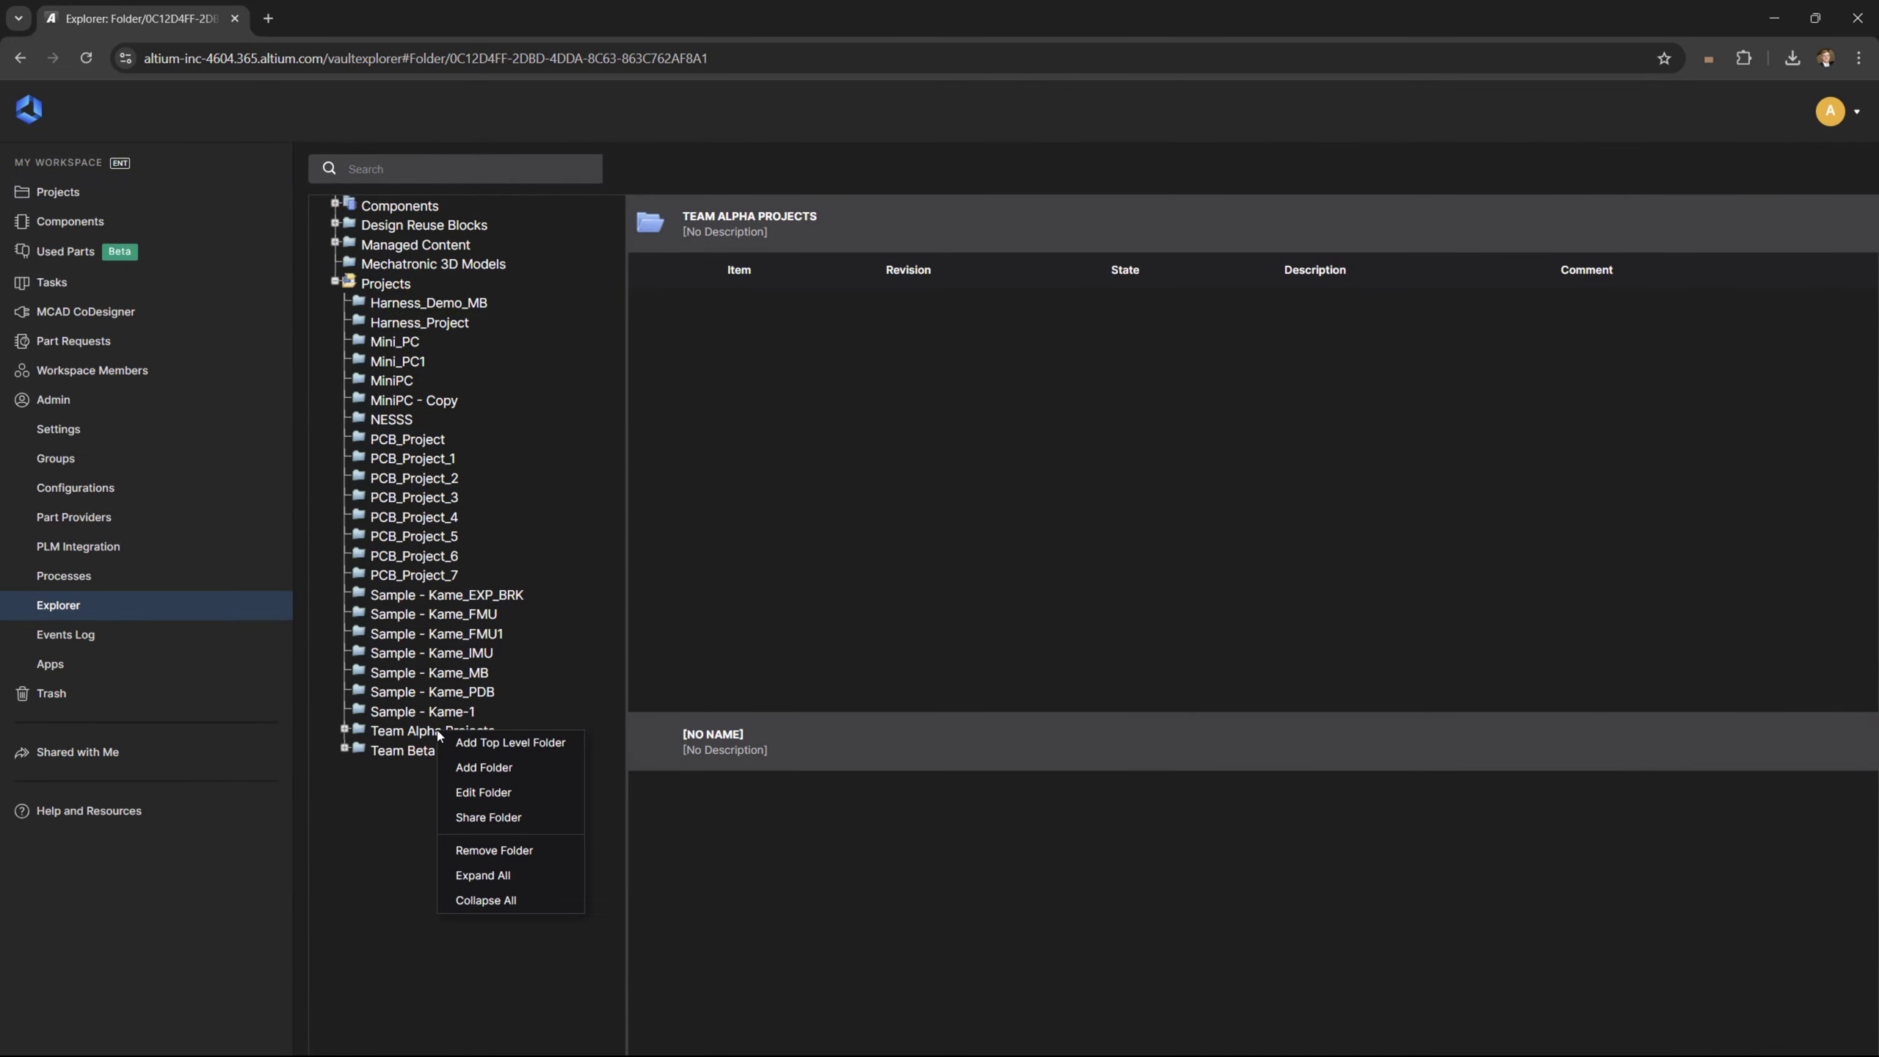
# Add the Engineers group to Team Alpha Projects' sharing, then review Sample - Kame FMU's Shared With list
pyautogui.click(546, 819)
pyautogui.click(778, 273)
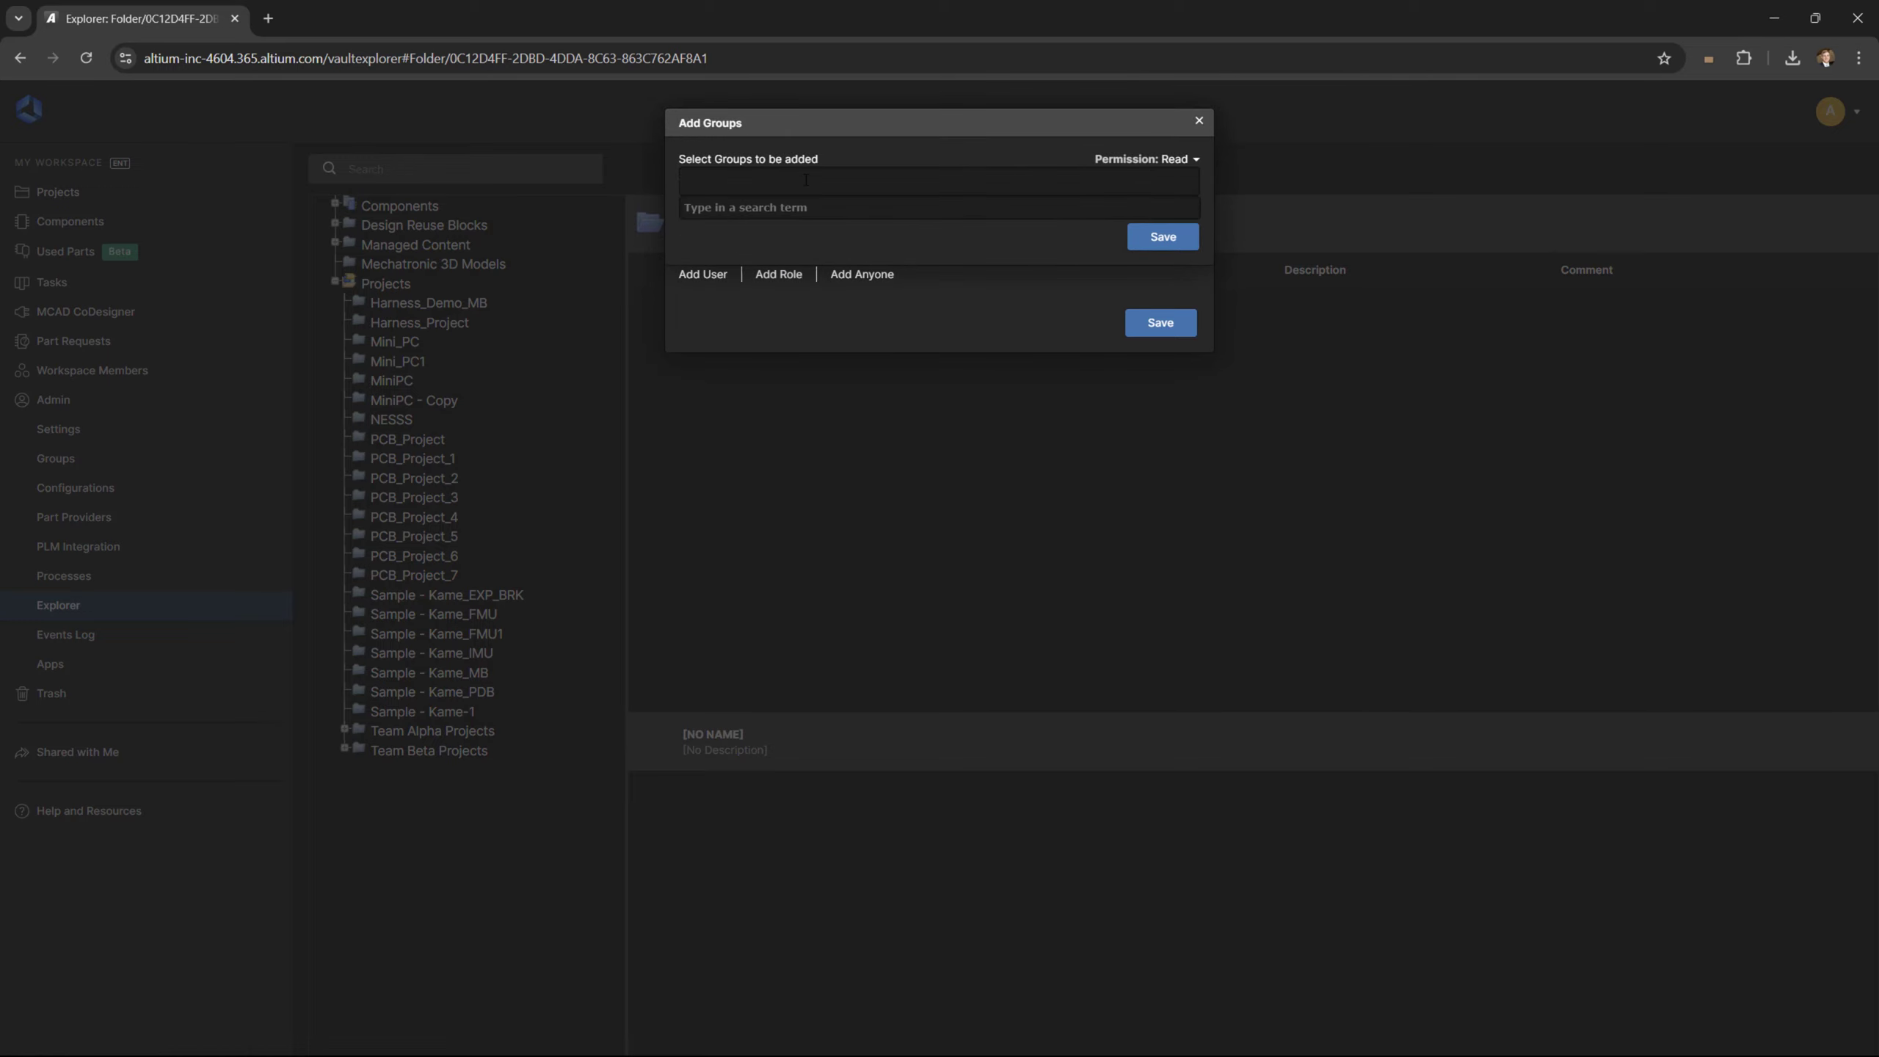
pyautogui.write('en')
pyautogui.click(721, 225)
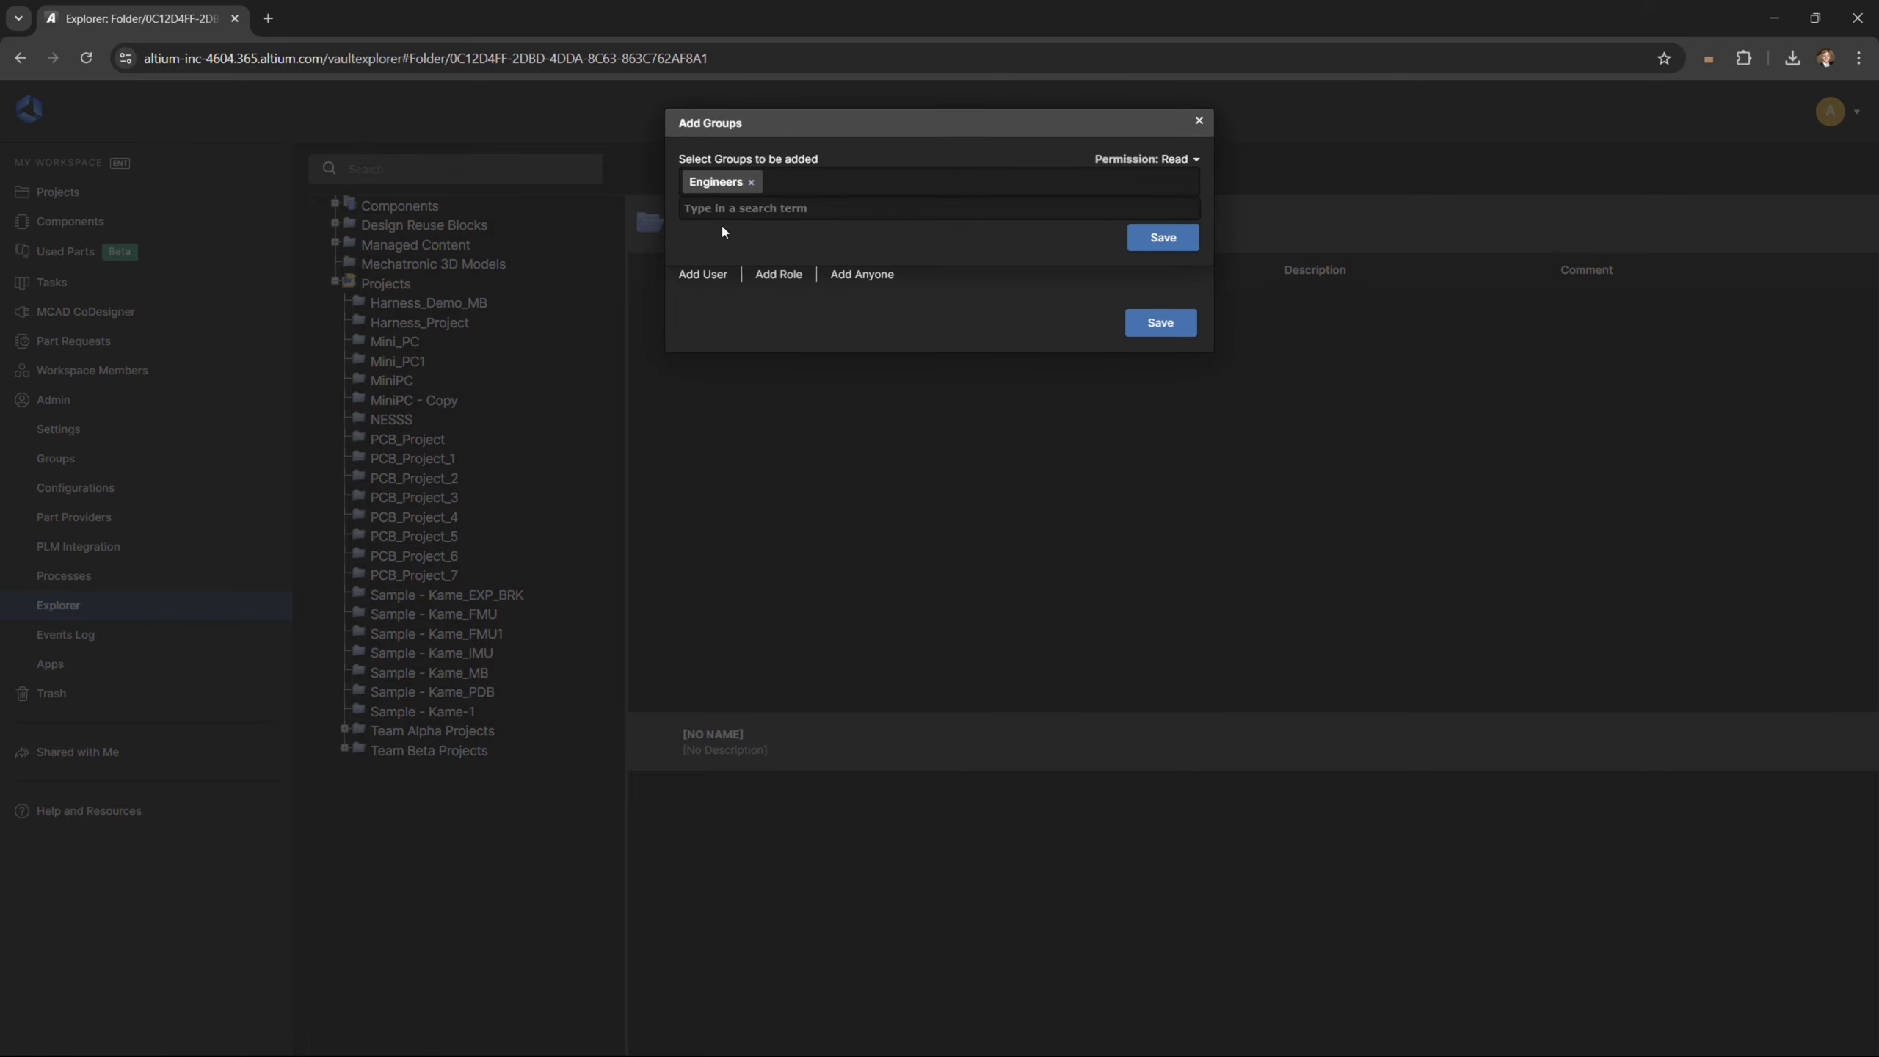
pyautogui.click(1140, 244)
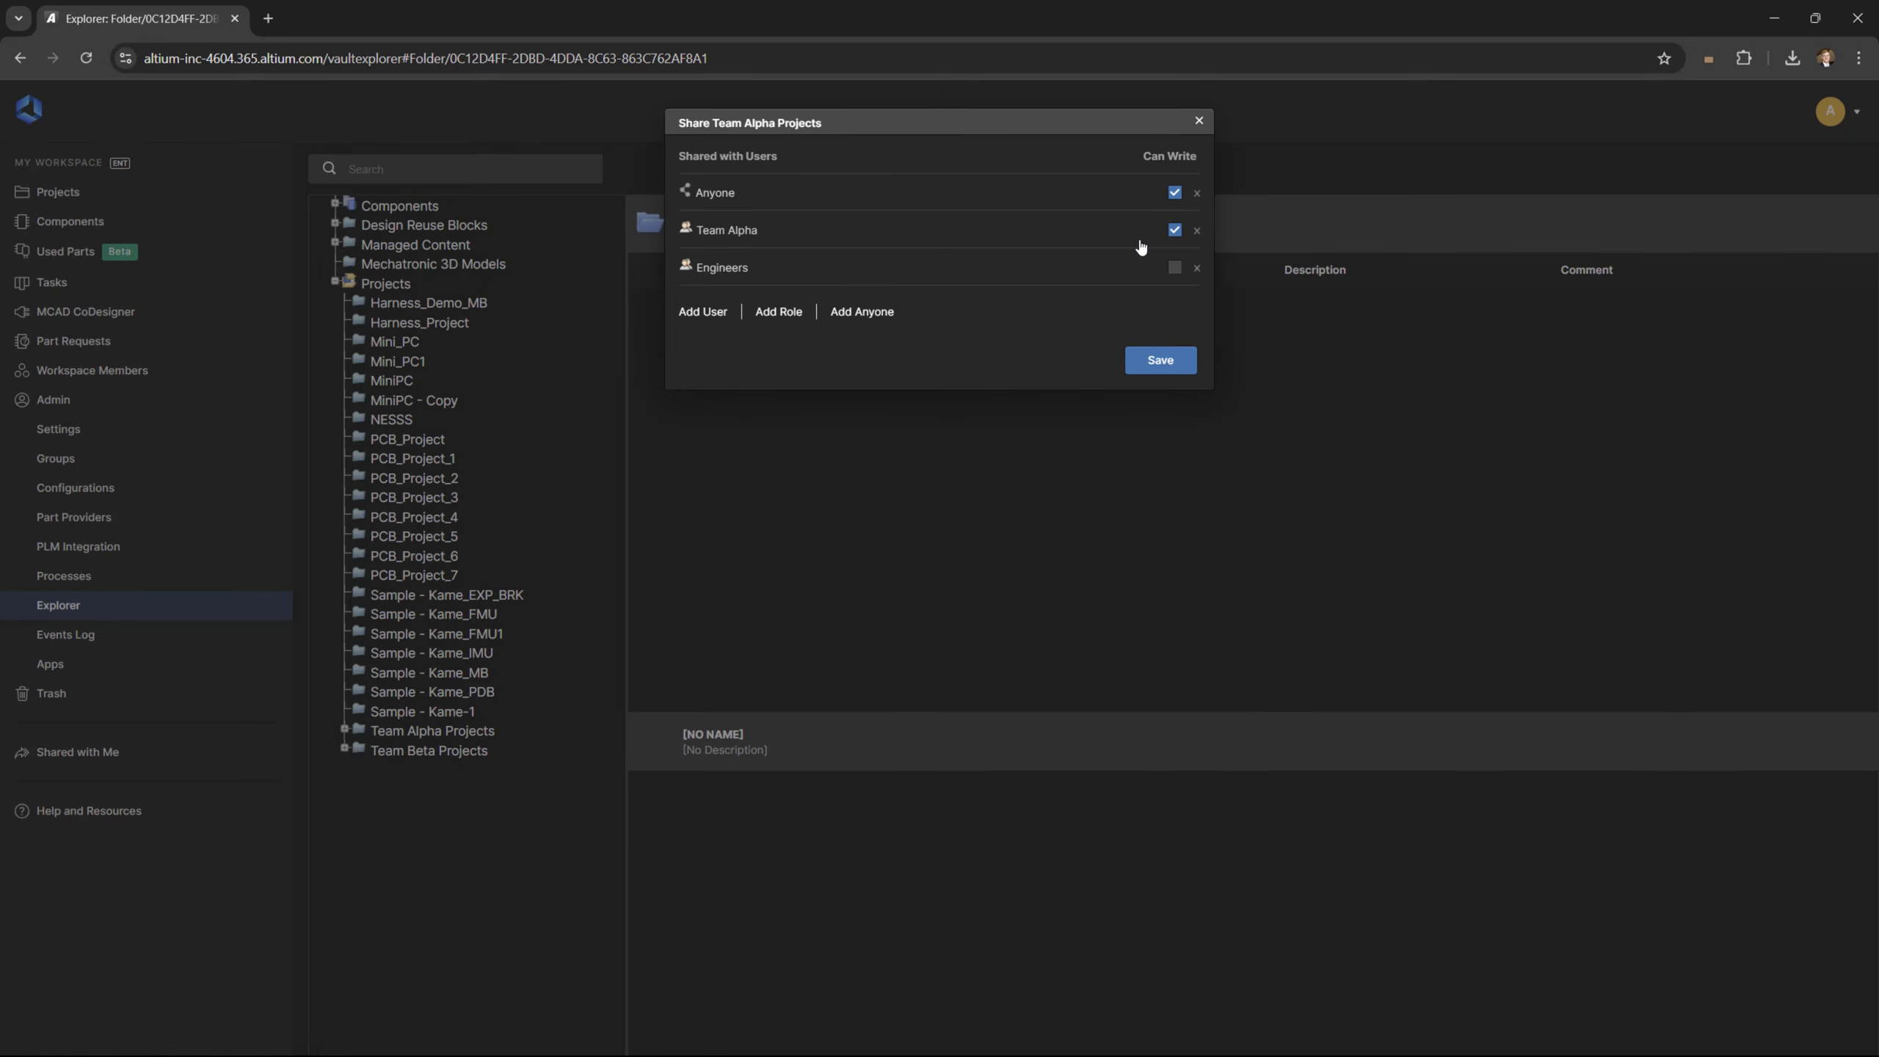
pyautogui.click(1186, 363)
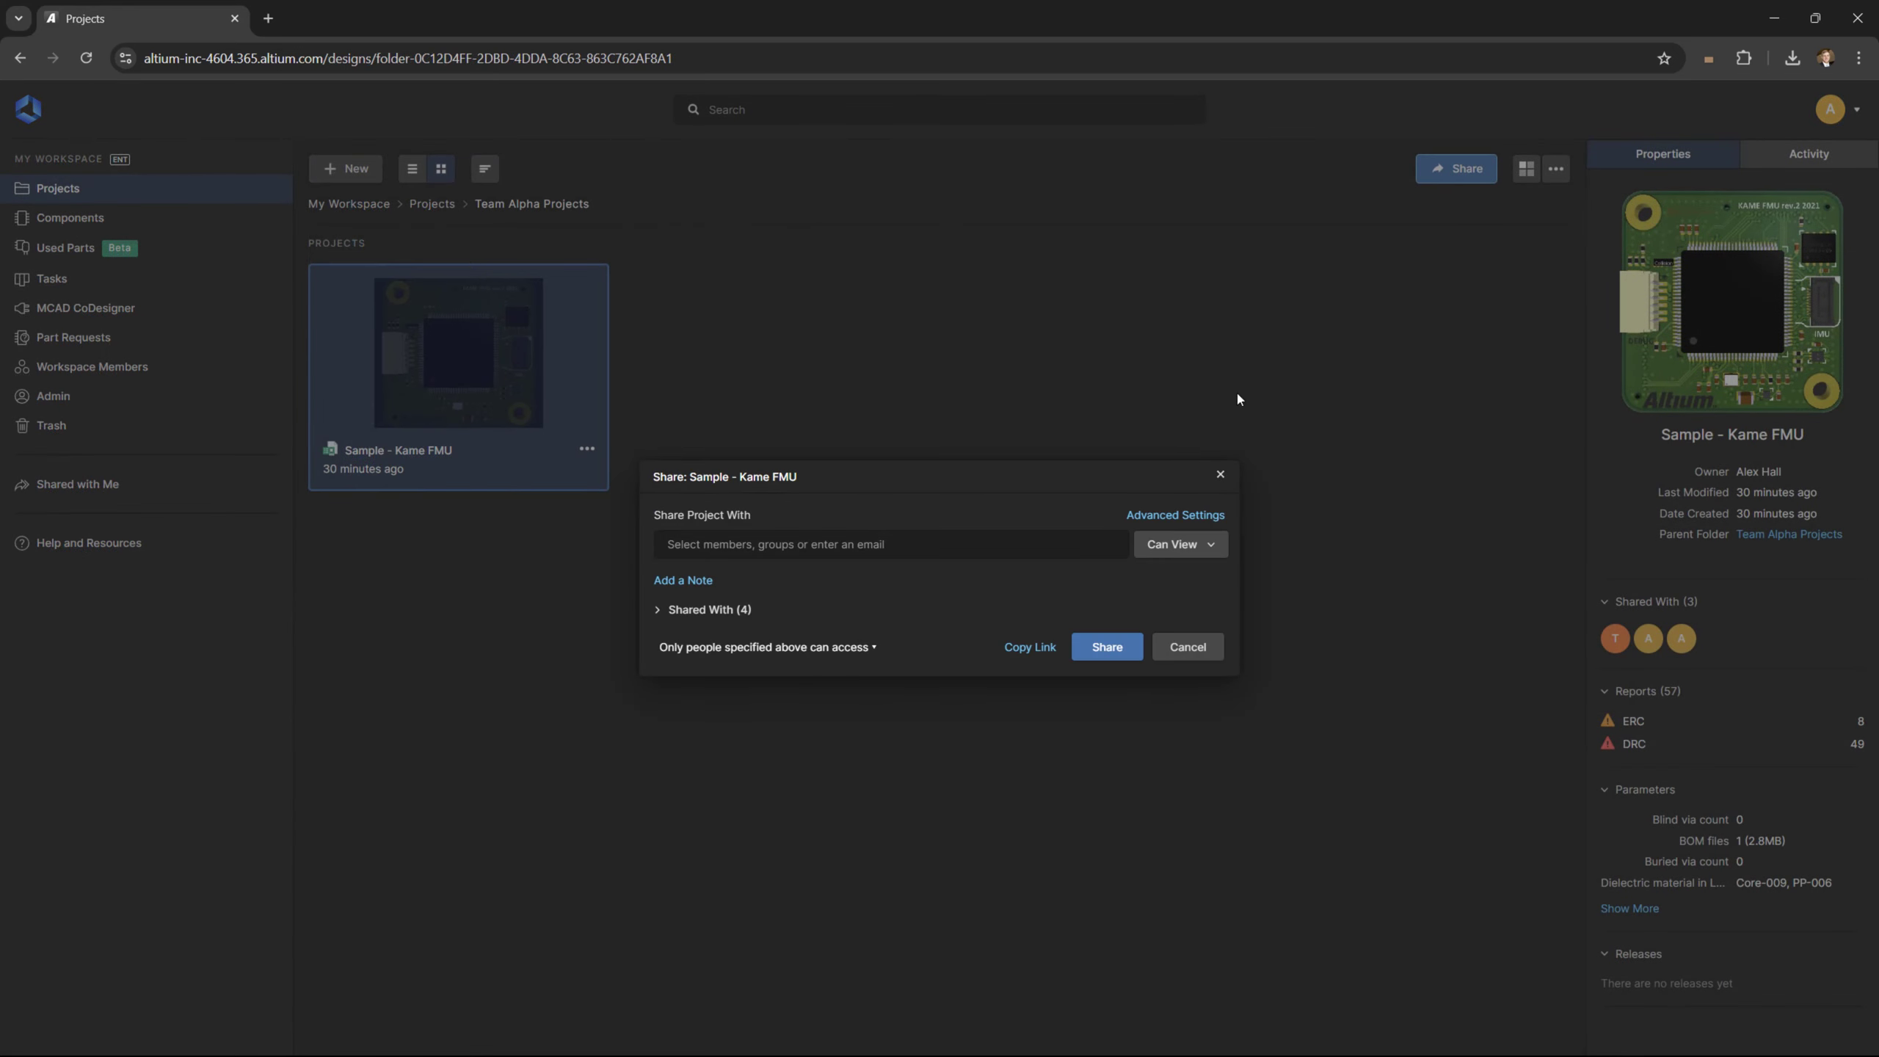
pyautogui.click(659, 609)
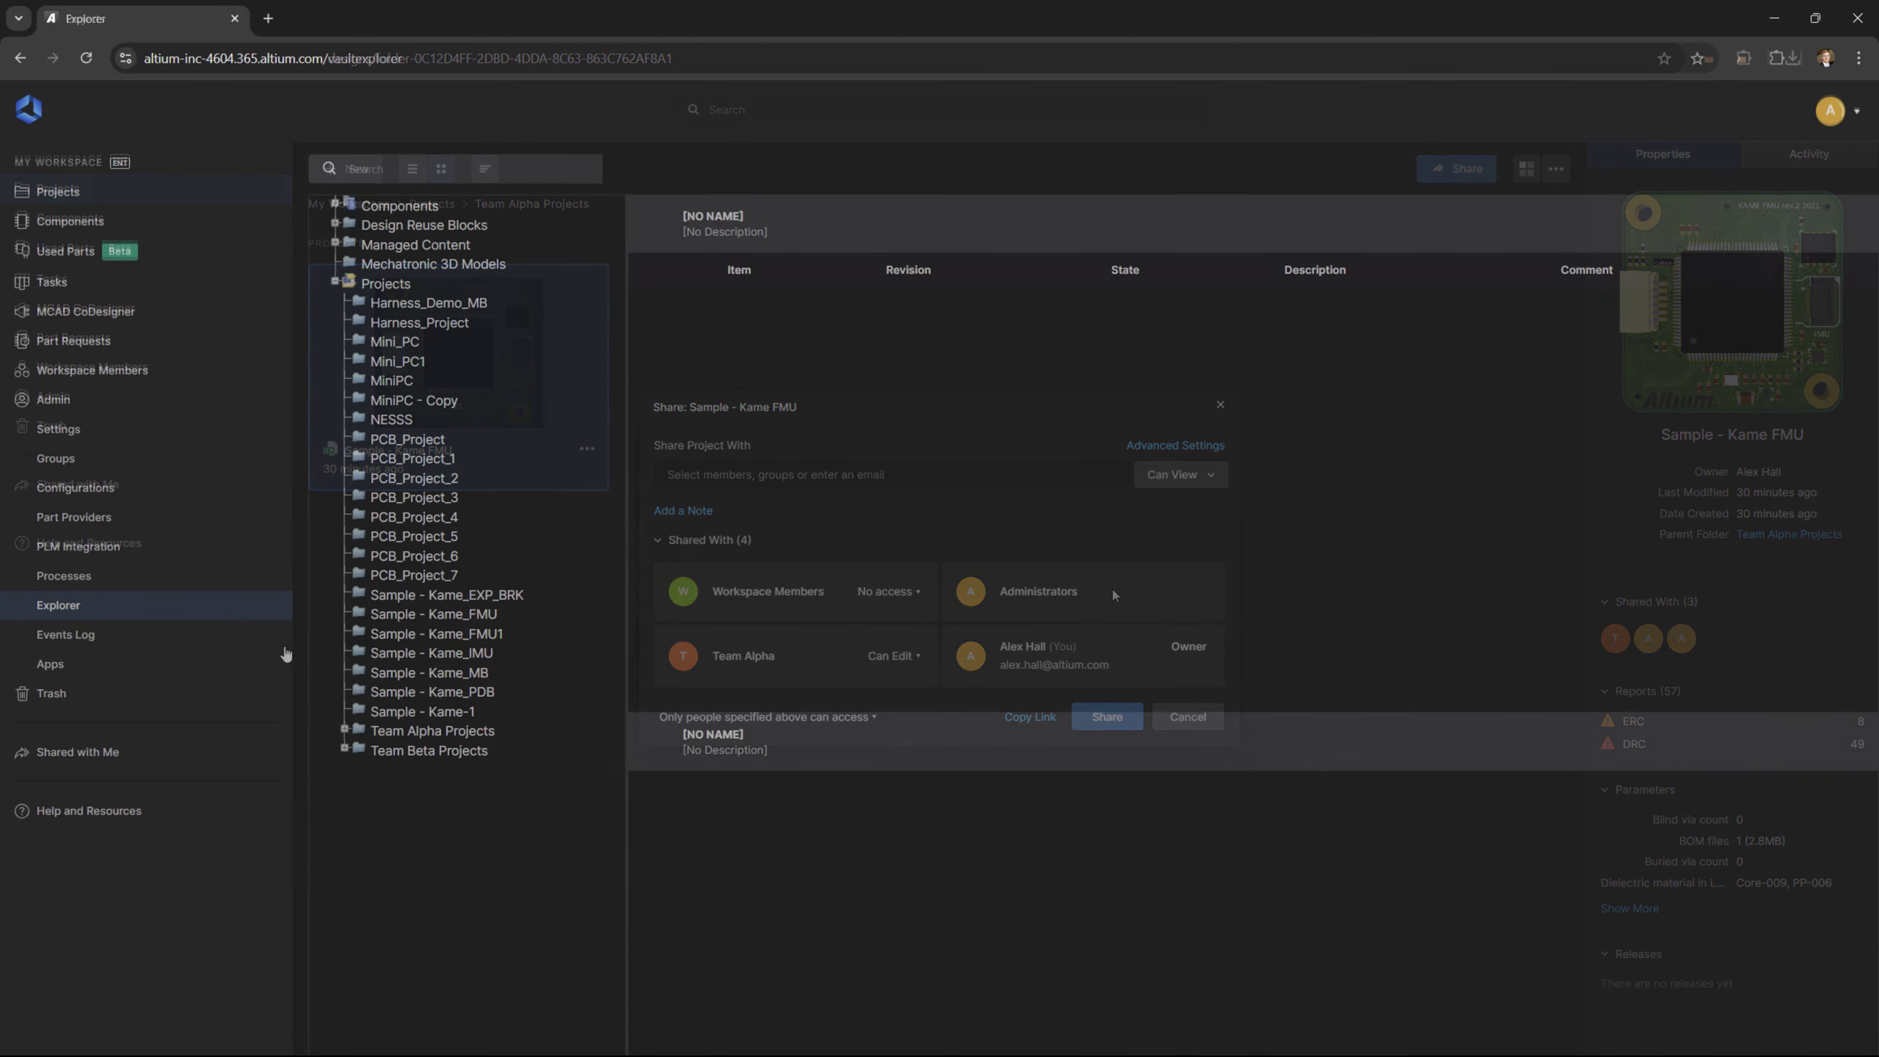
# Remove Anyone from Team Beta Projects' sharing, leaving only Team Beta, then return to Projects
pyautogui.rightClick(417, 752)
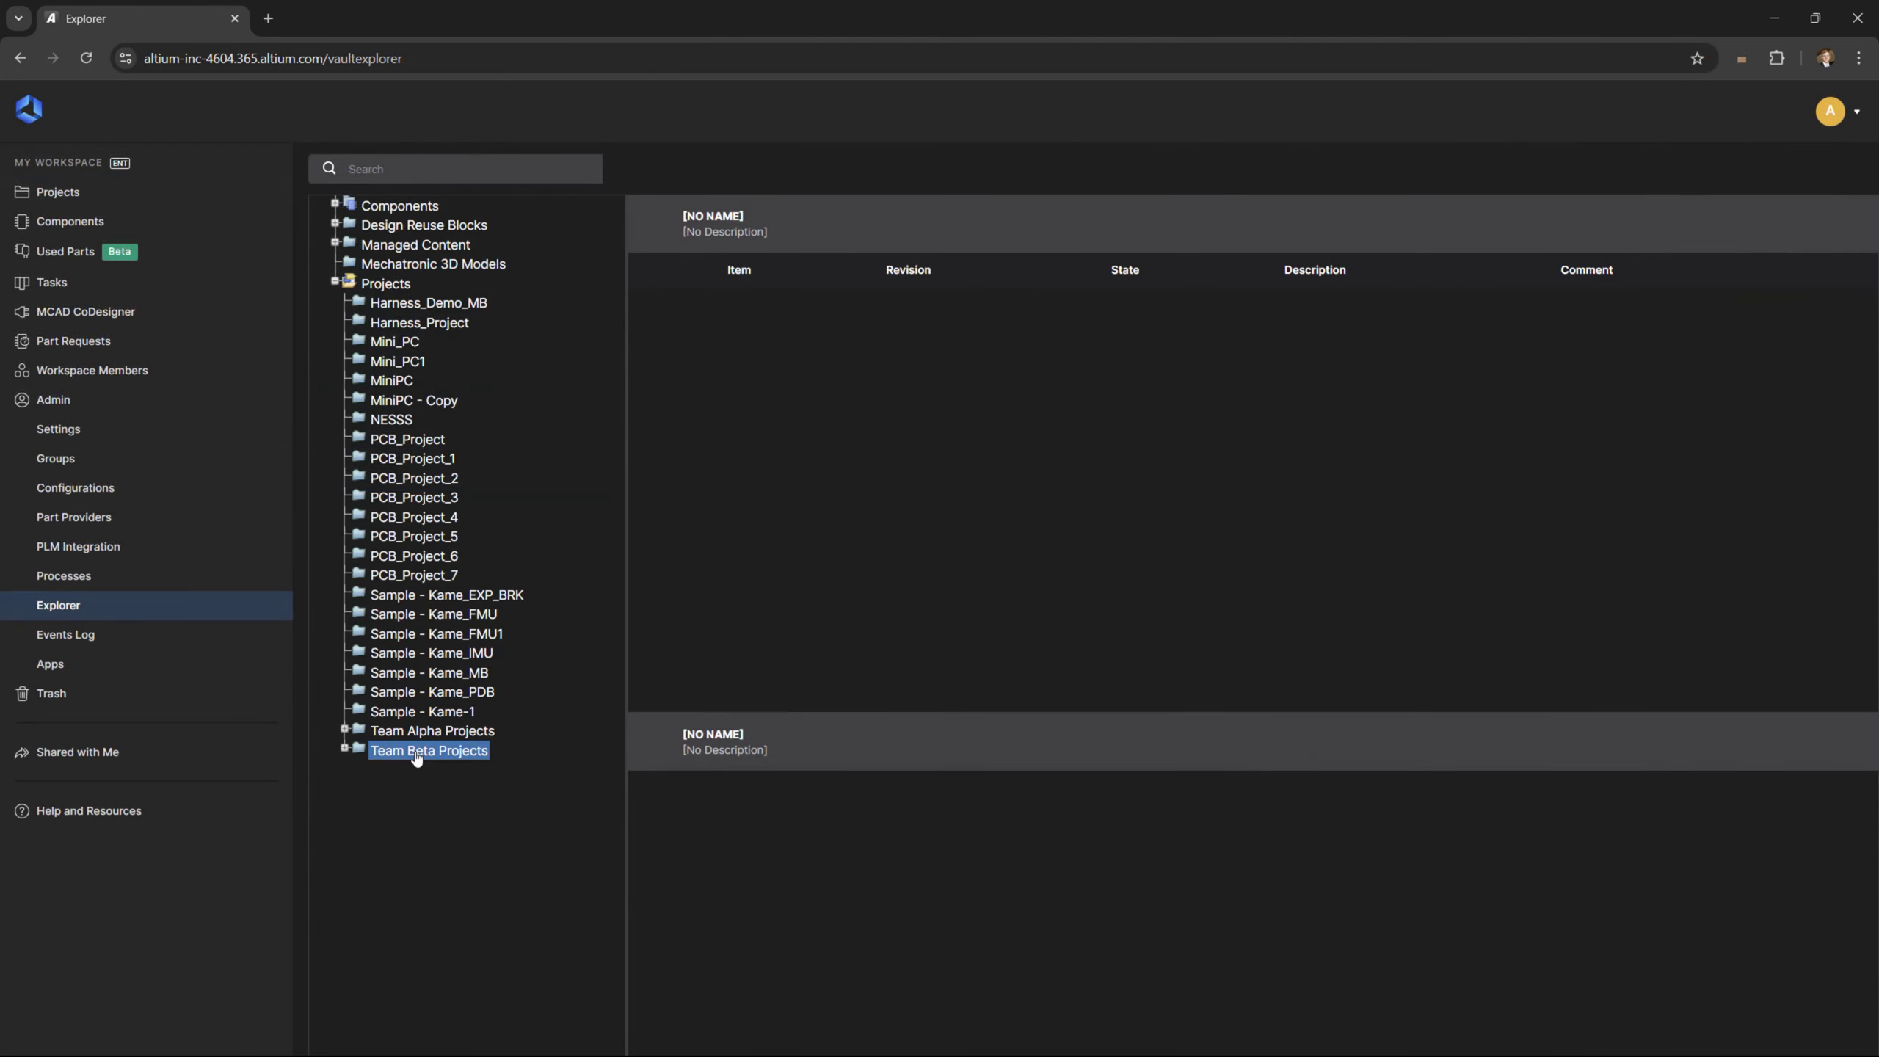
pyautogui.click(510, 838)
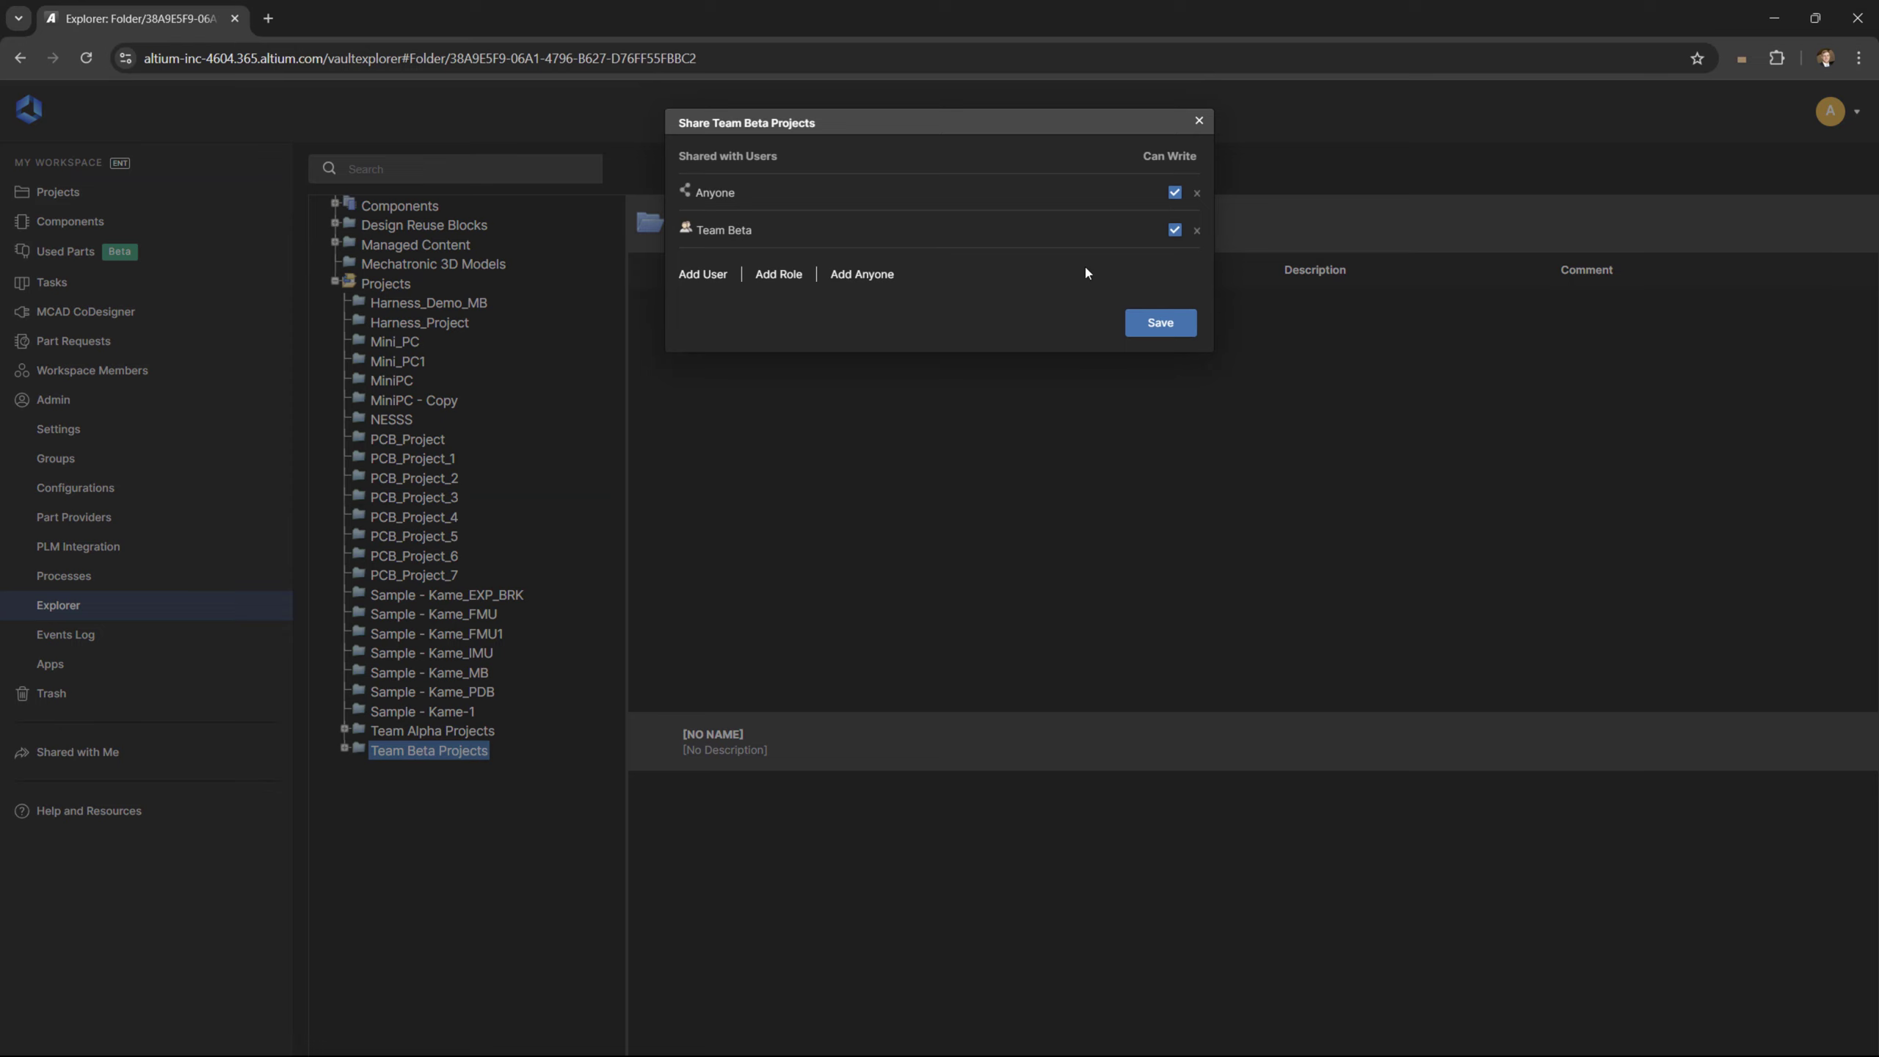
pyautogui.click(1196, 196)
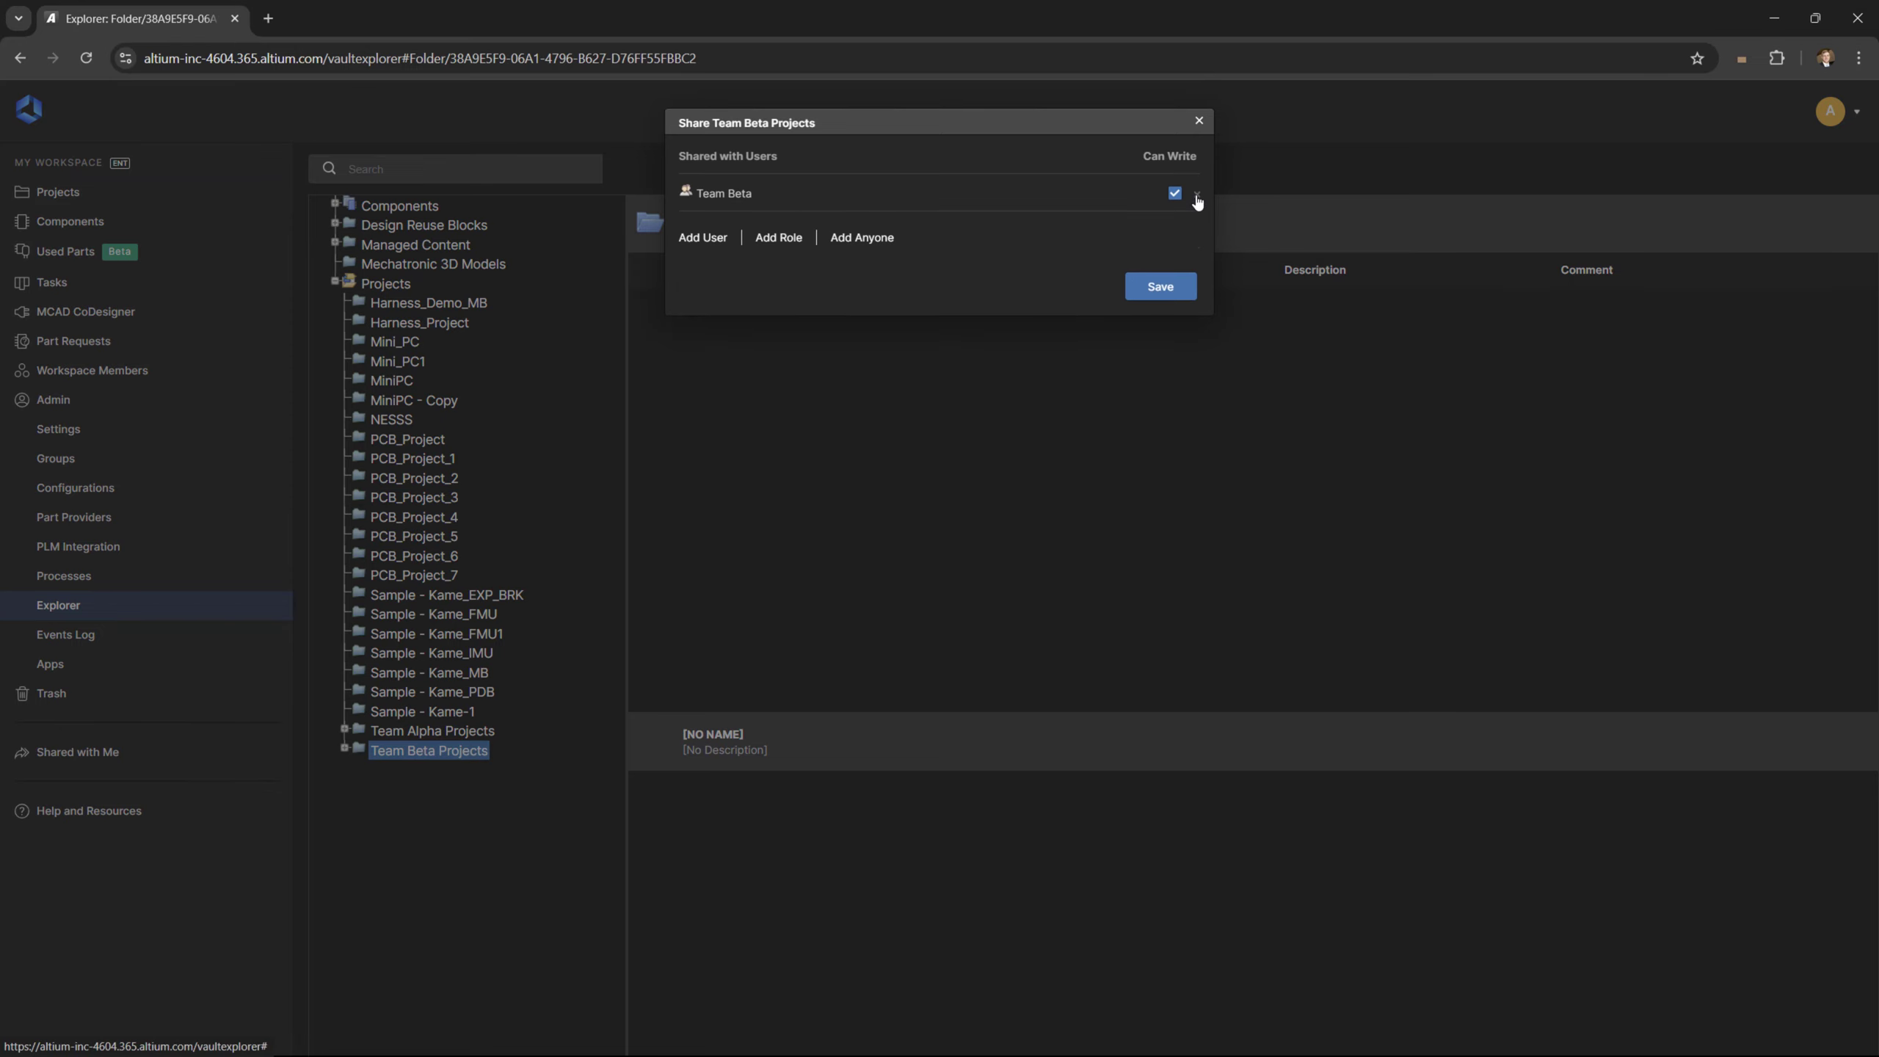
pyautogui.click(1143, 285)
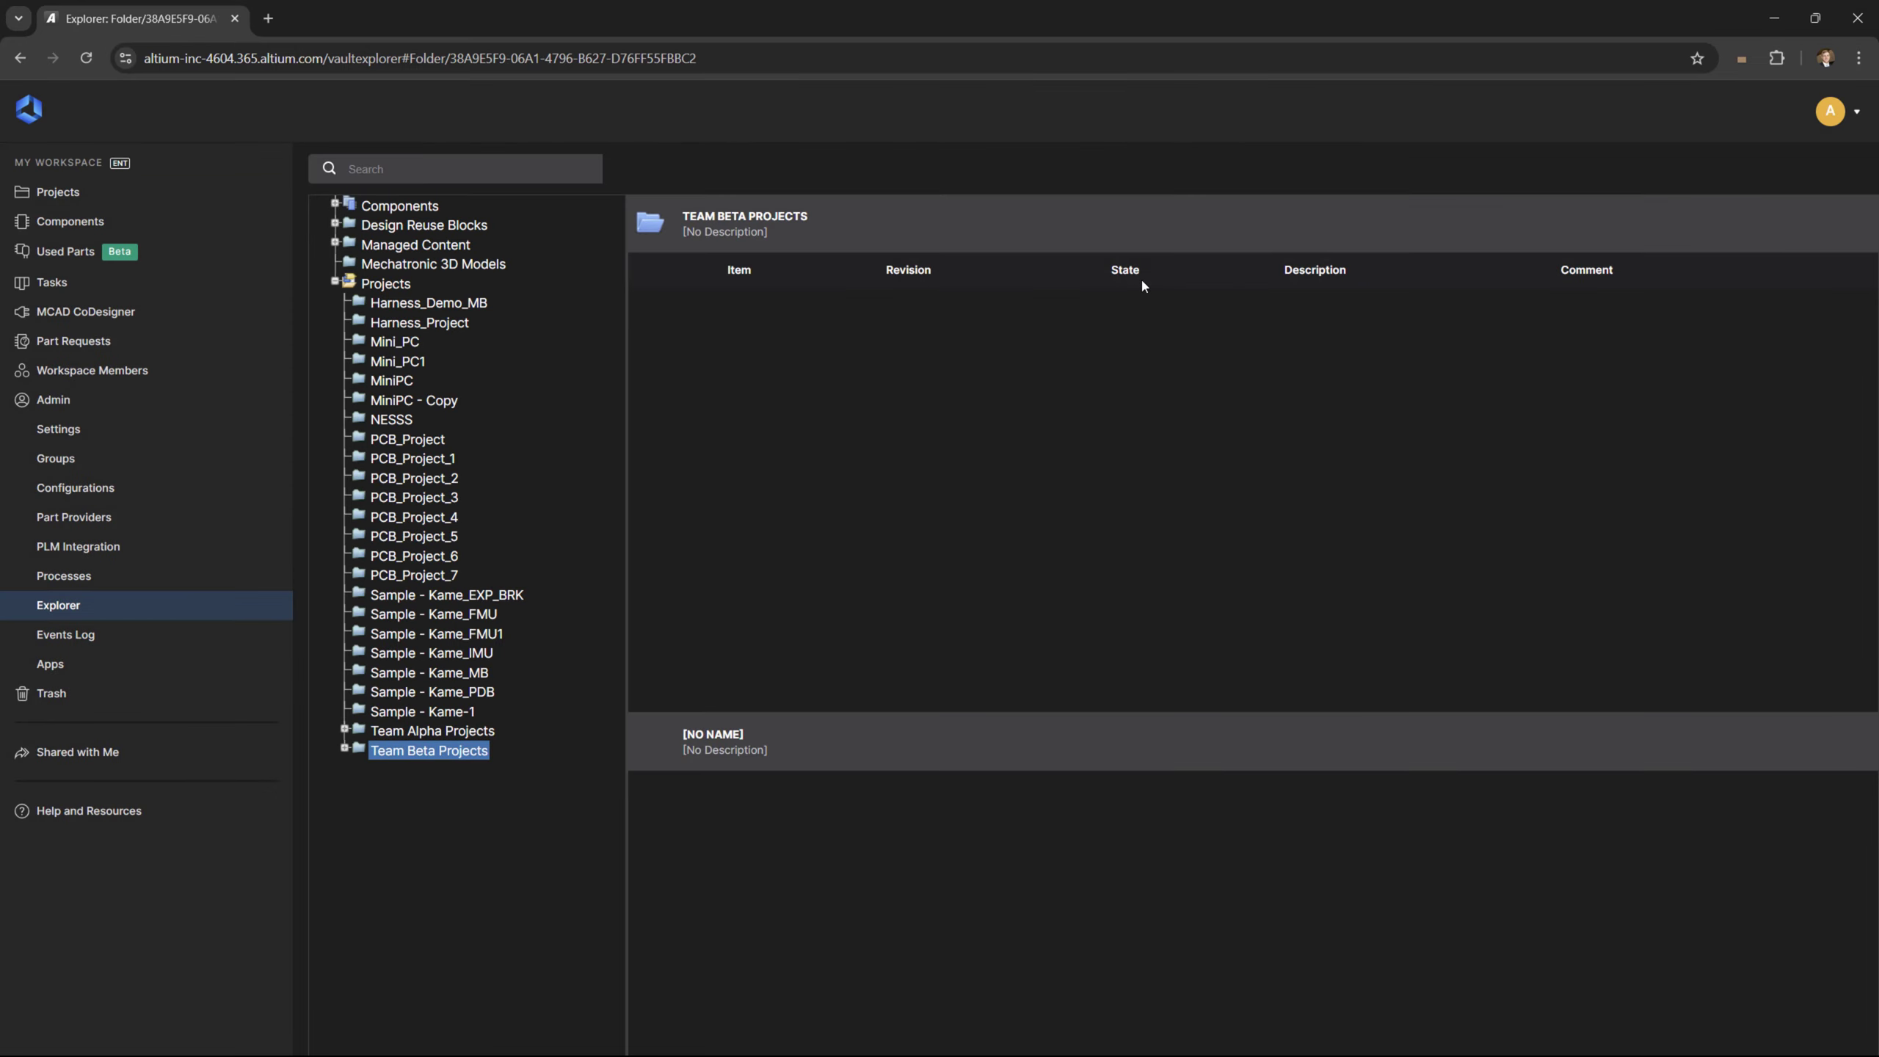
pyautogui.click(214, 193)
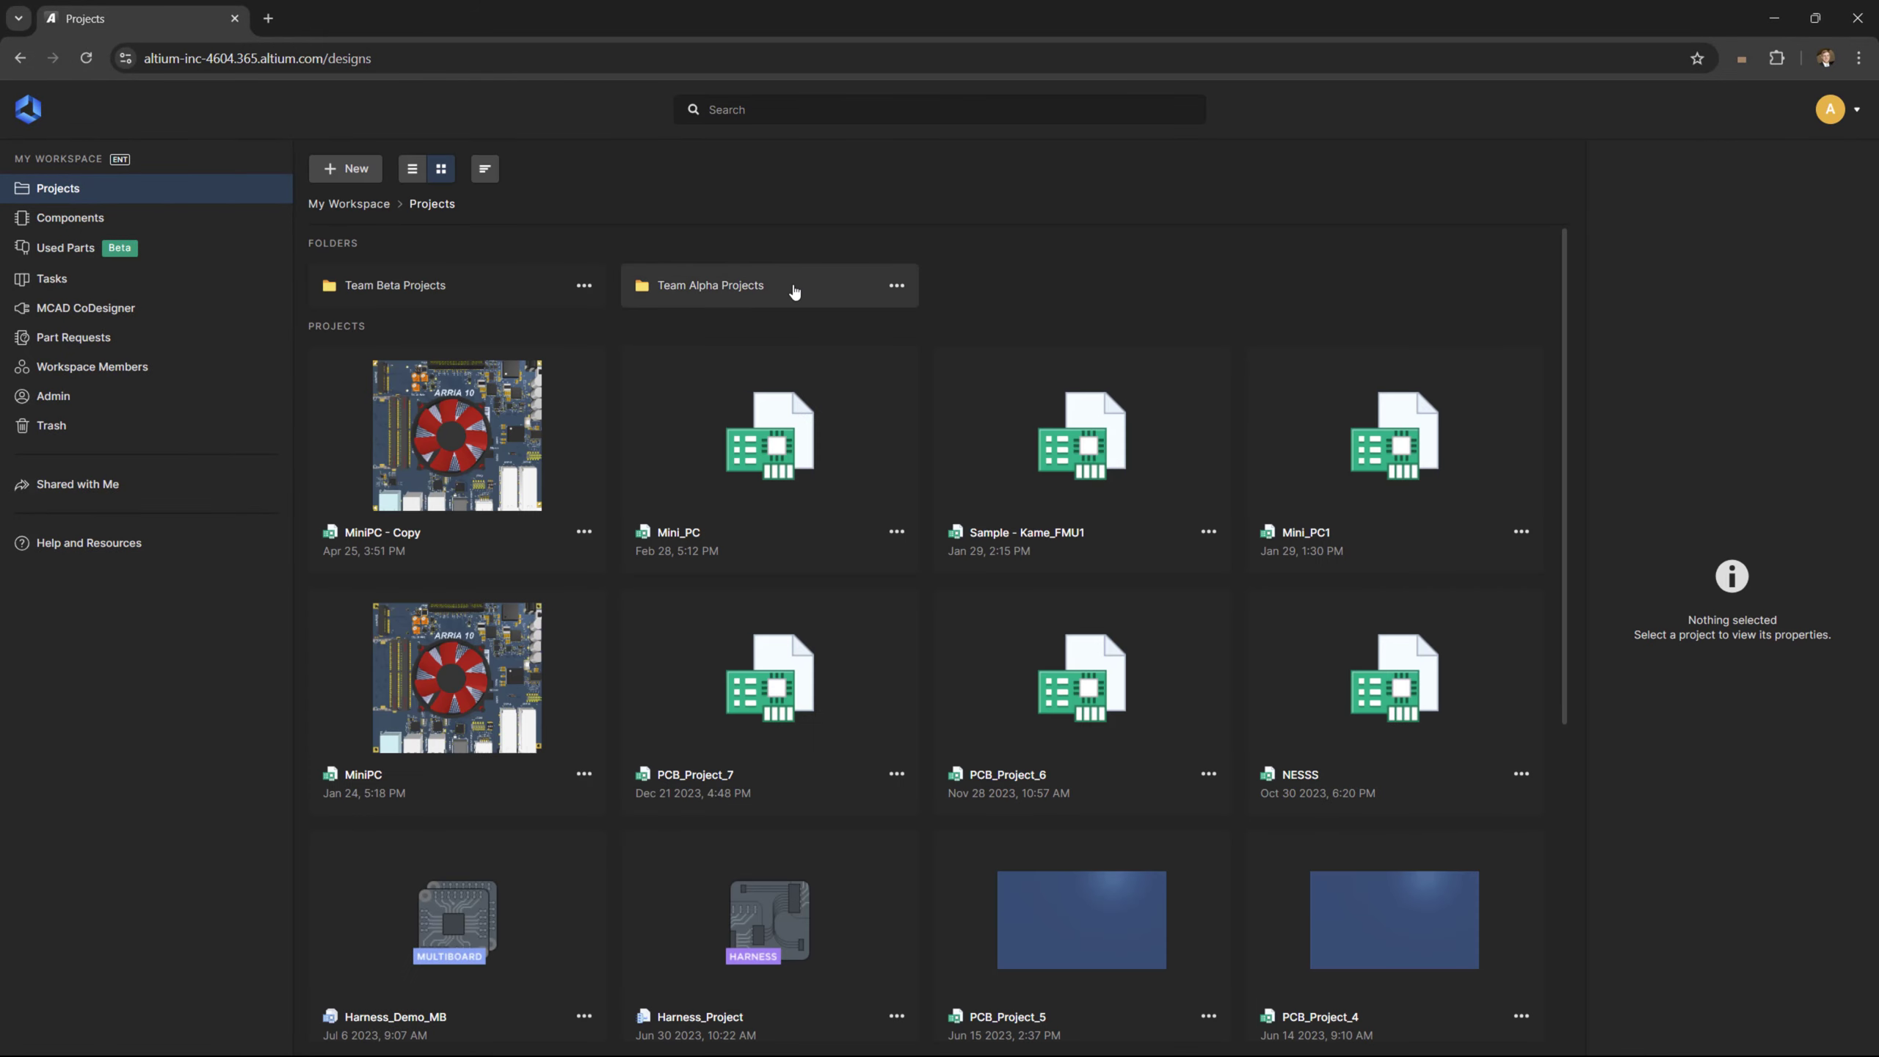
# Open Team Alpha Projects and move Sample - Kame FMU into Team Beta Projects
pyautogui.click(791, 286)
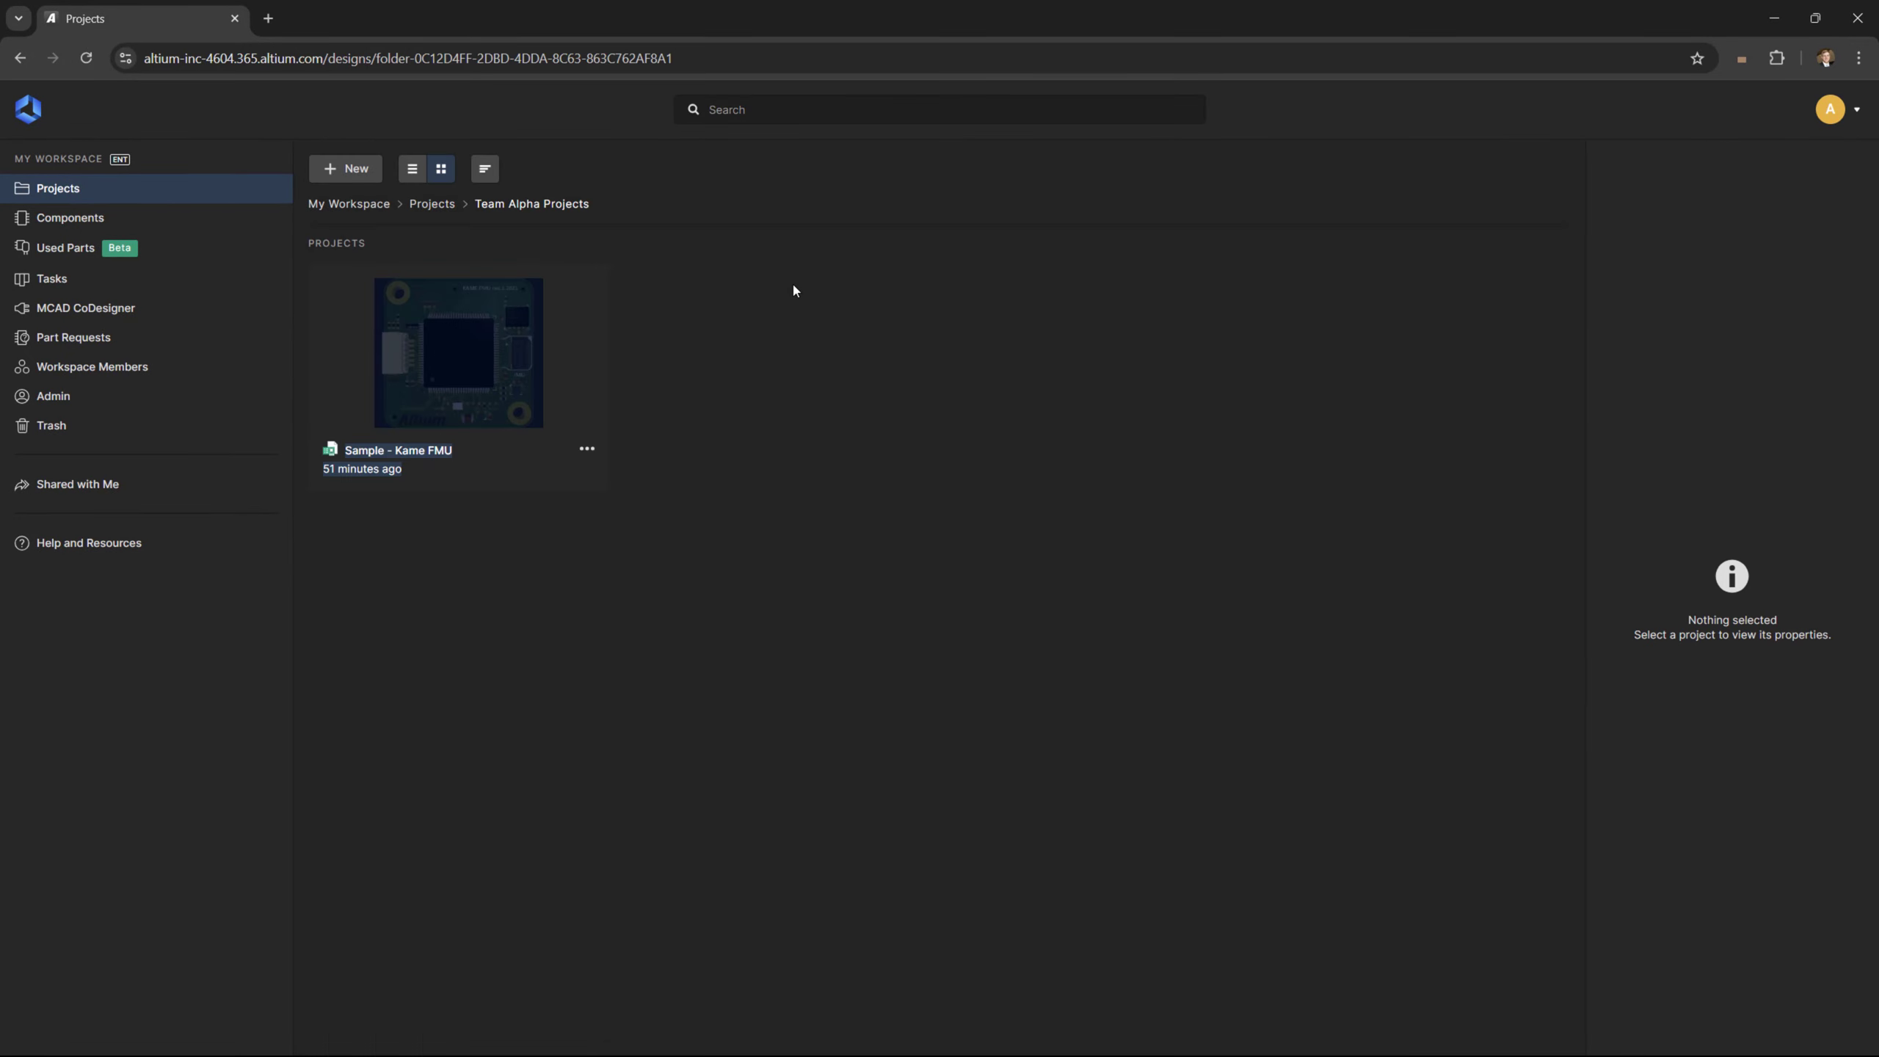
pyautogui.click(586, 449)
pyautogui.click(551, 559)
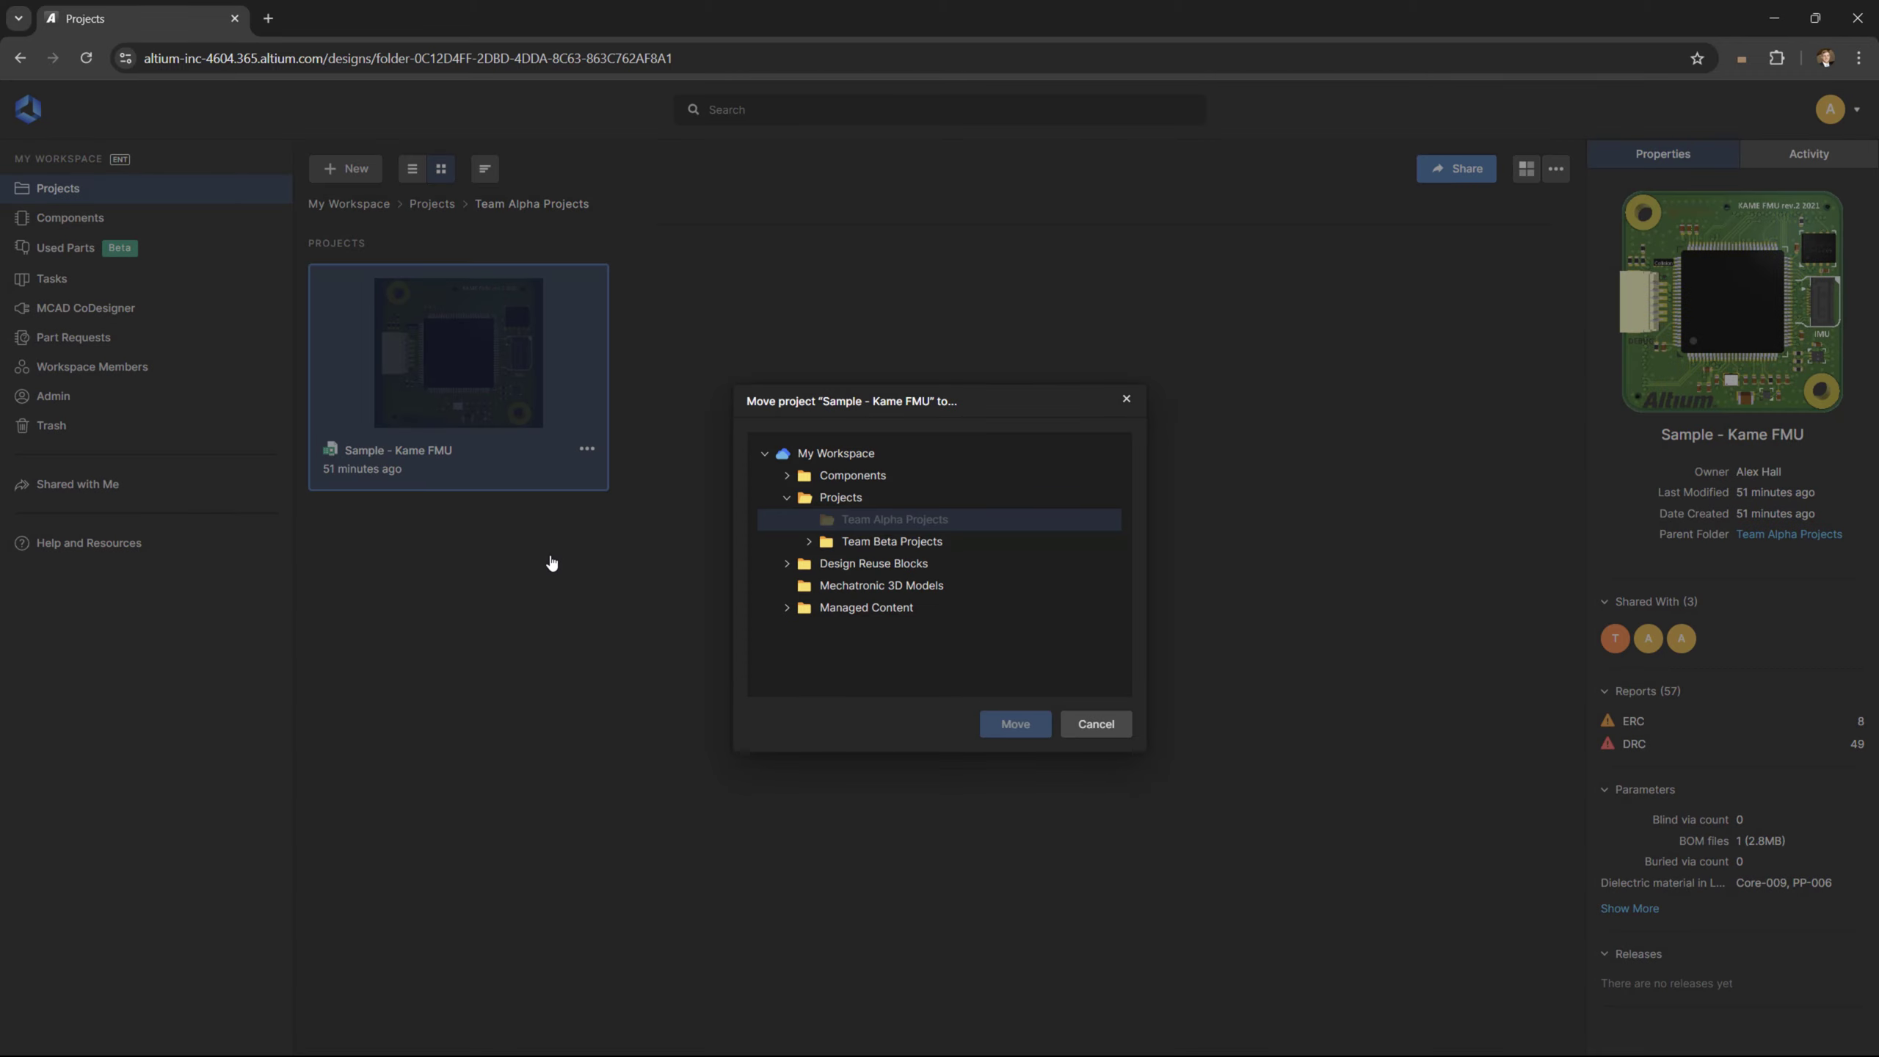
pyautogui.click(890, 542)
pyautogui.click(1034, 729)
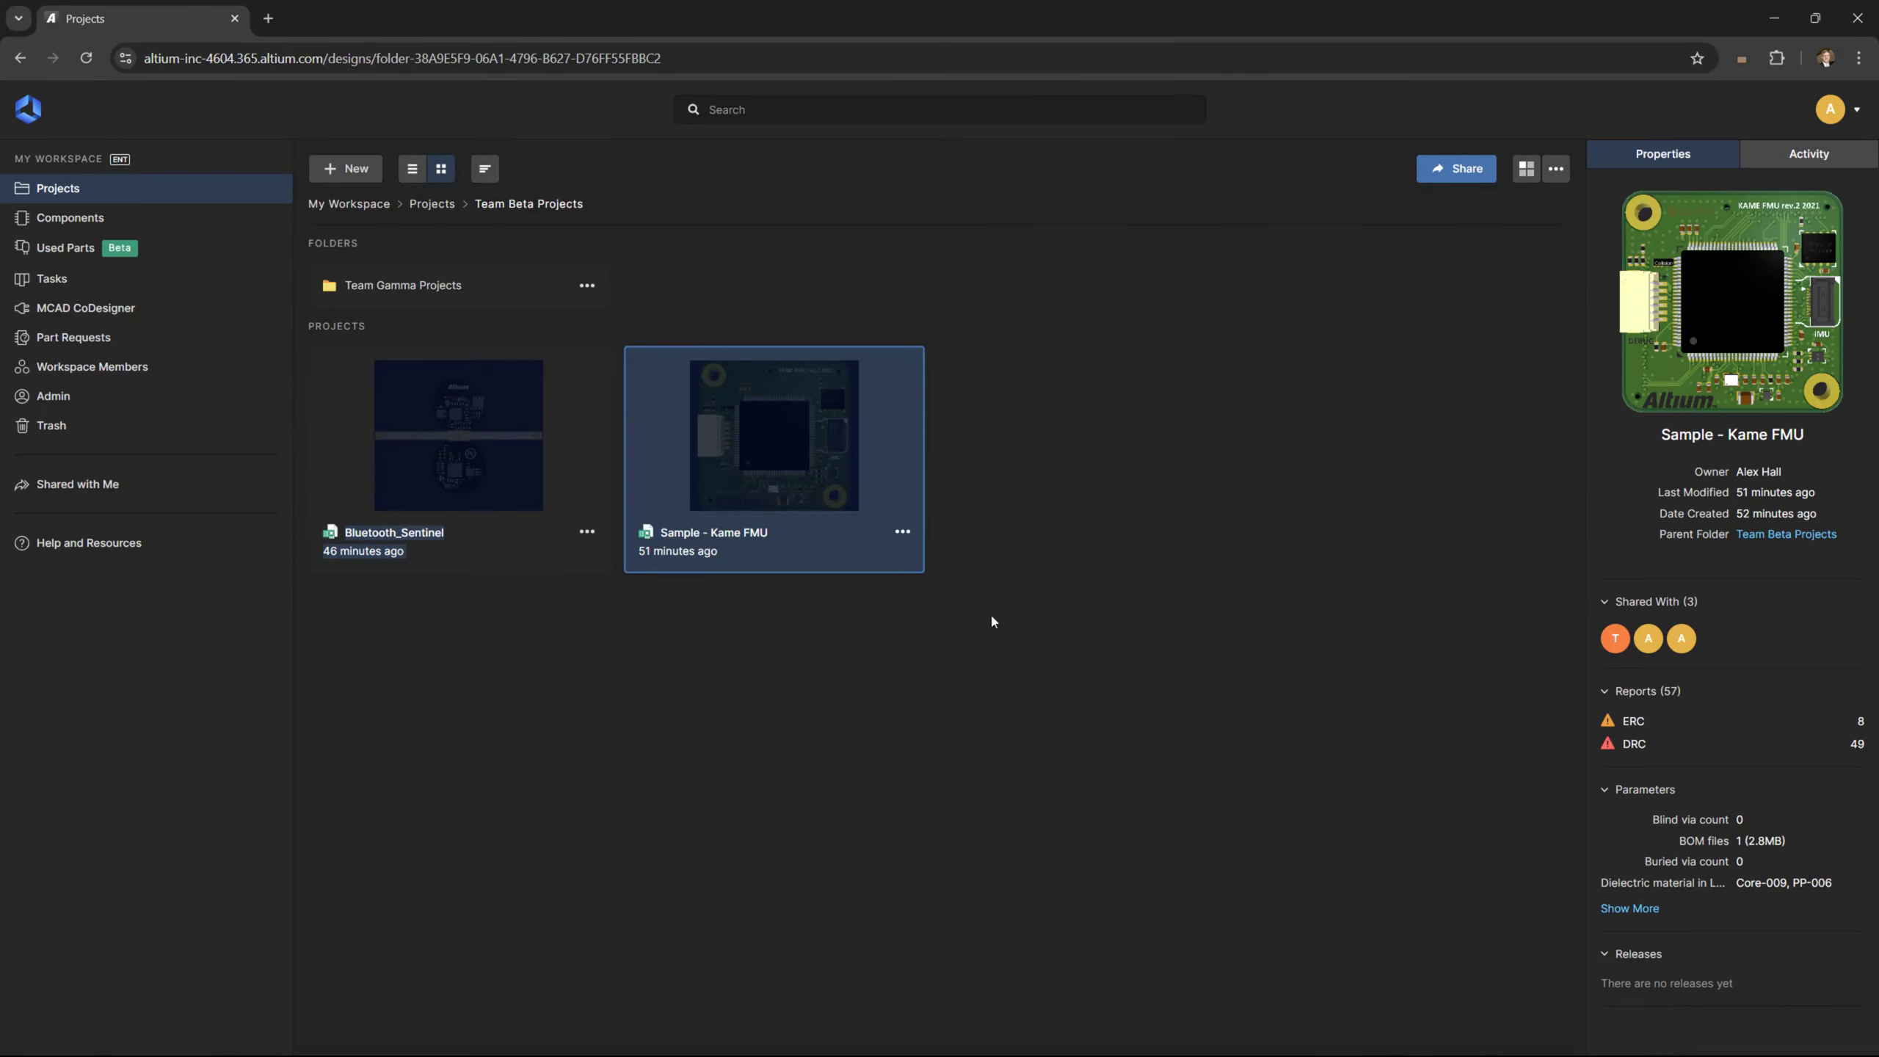
# Show the moved project's Shared With list, confirming Team Beta has edit access
pyautogui.click(903, 533)
pyautogui.click(889, 613)
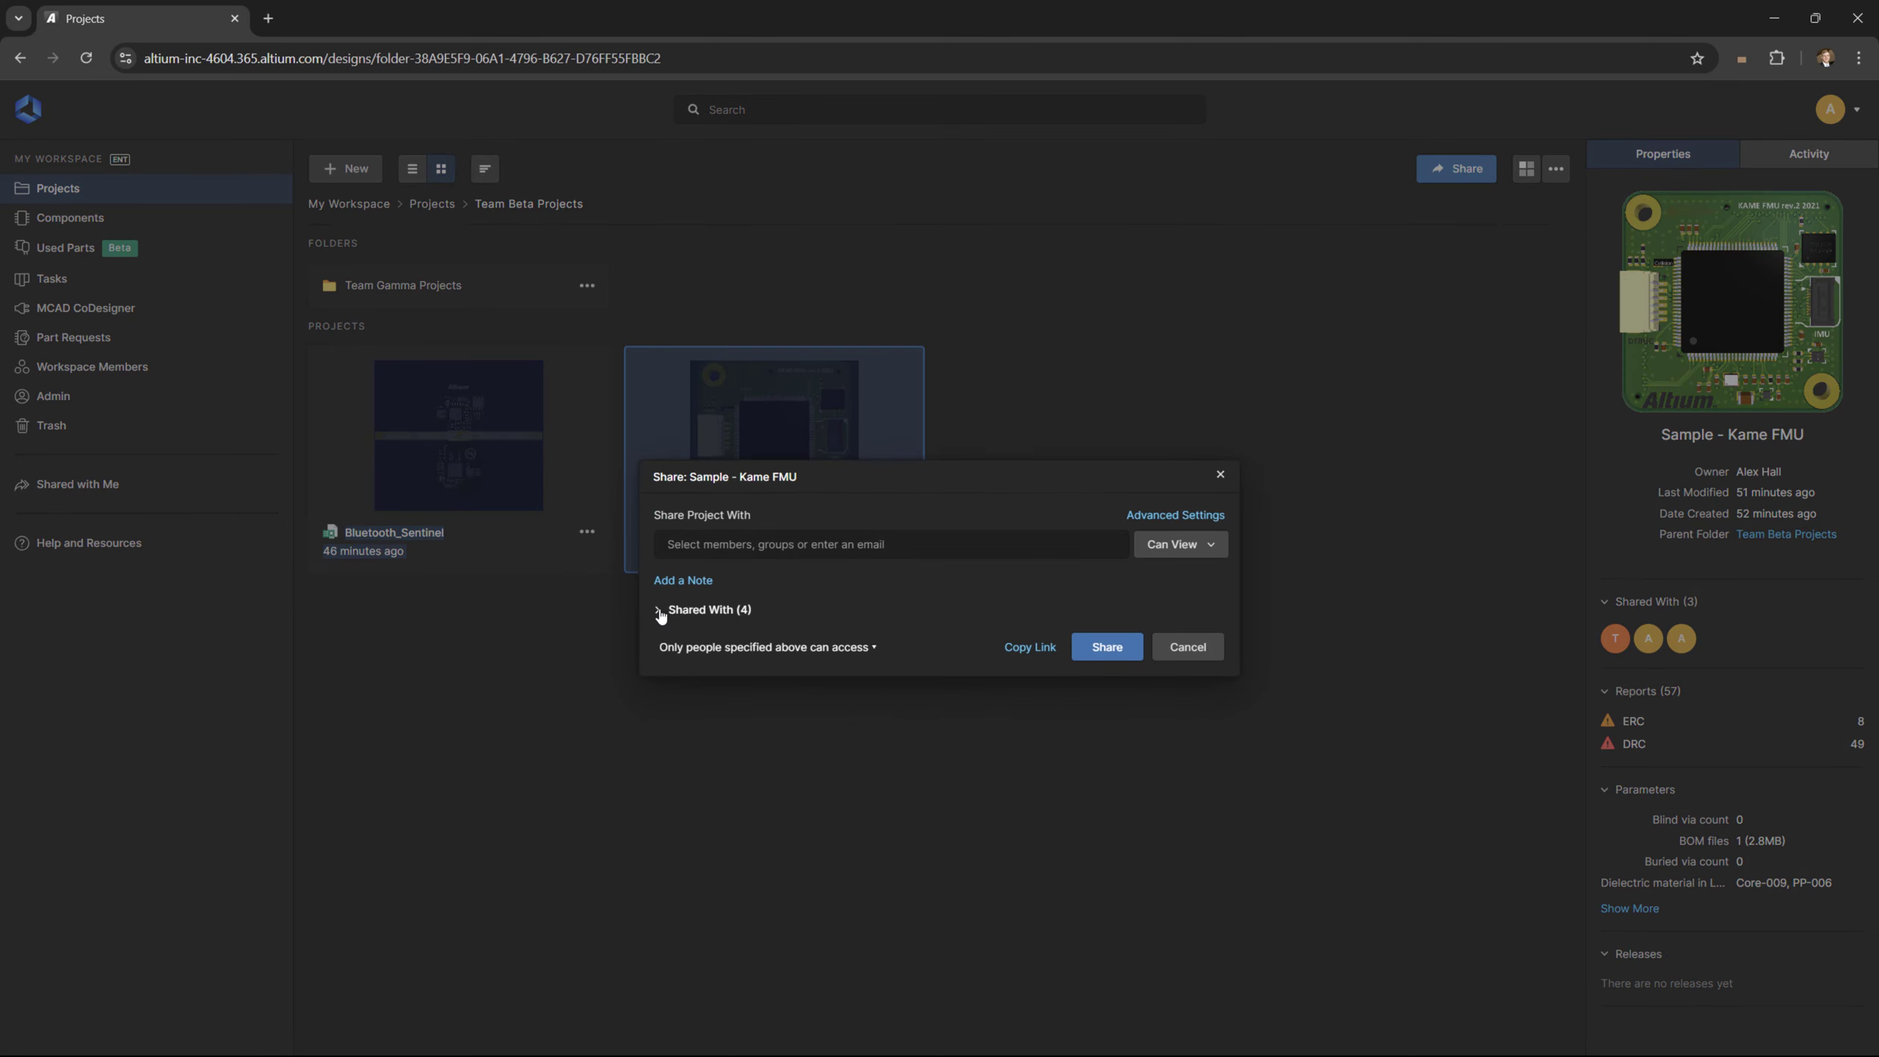
pyautogui.click(662, 615)
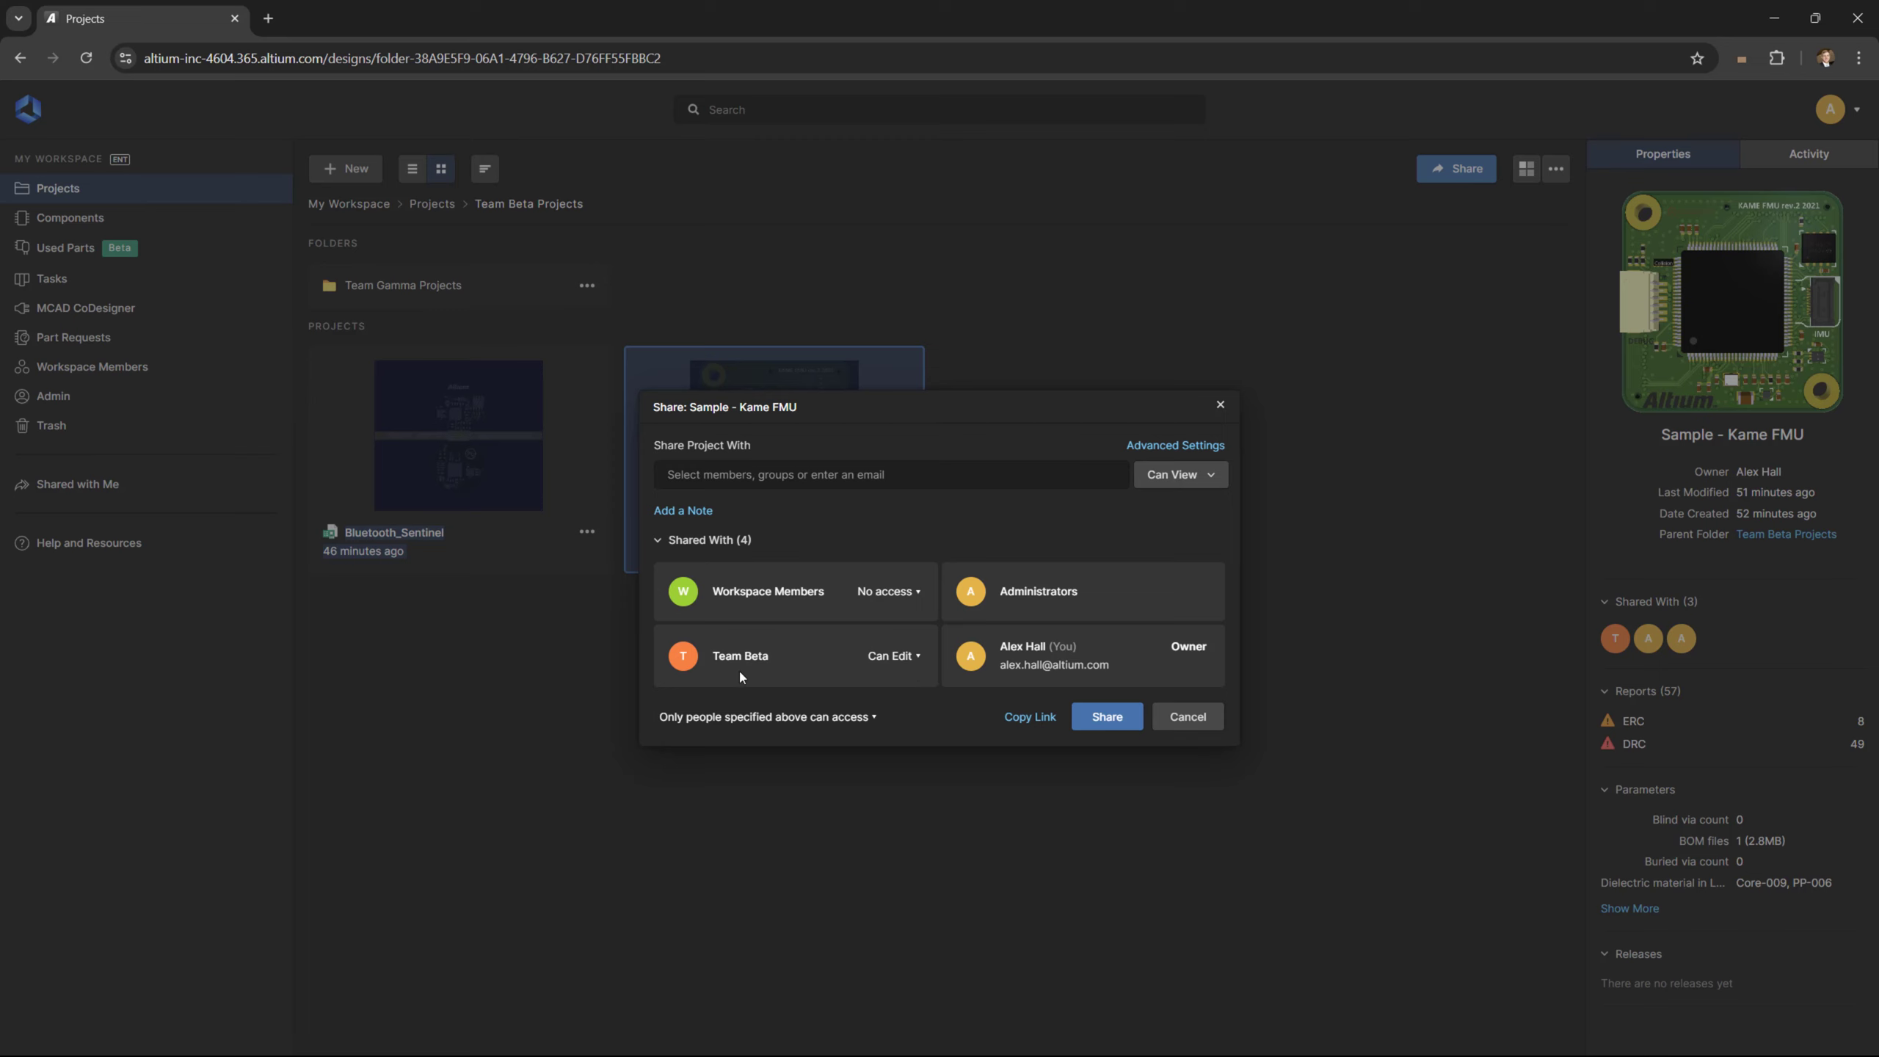
# Add the Team Delta group to Sample - Kame FMU's sharing with view access
pyautogui.click(739, 474)
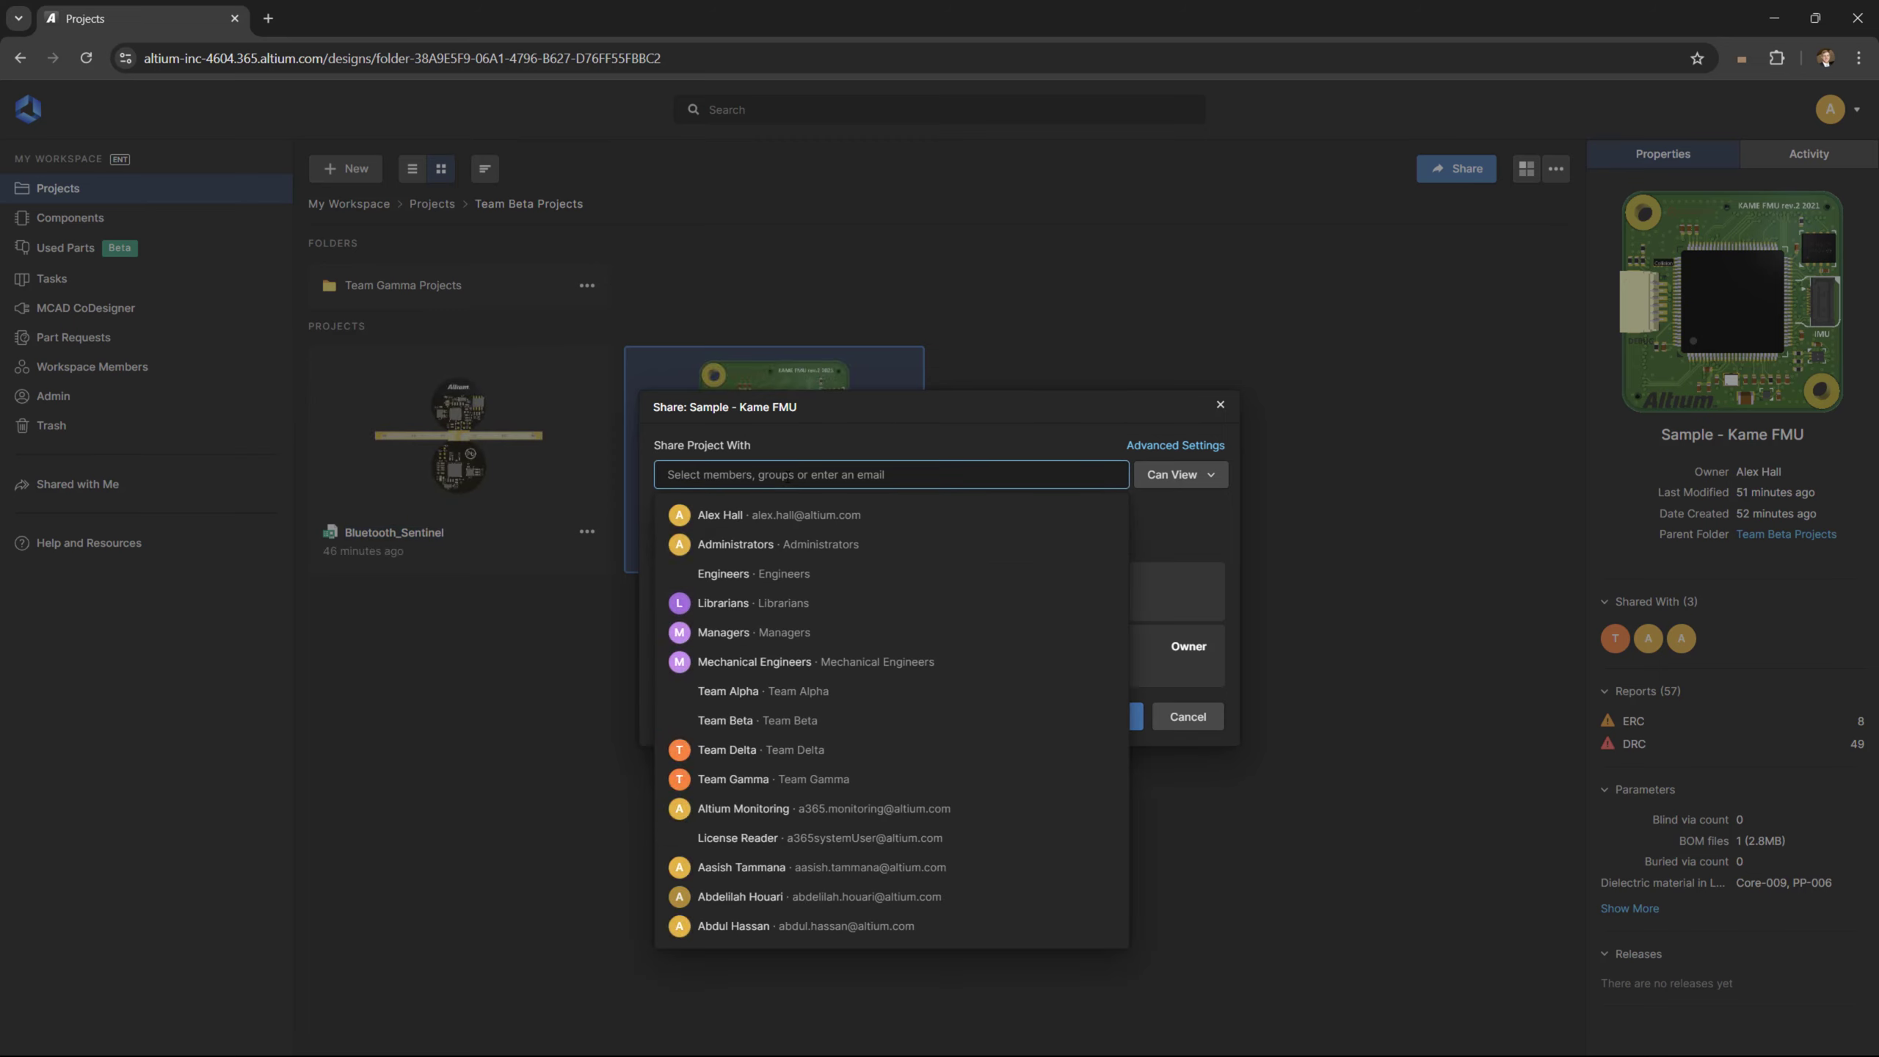
pyautogui.write('Team Delt')
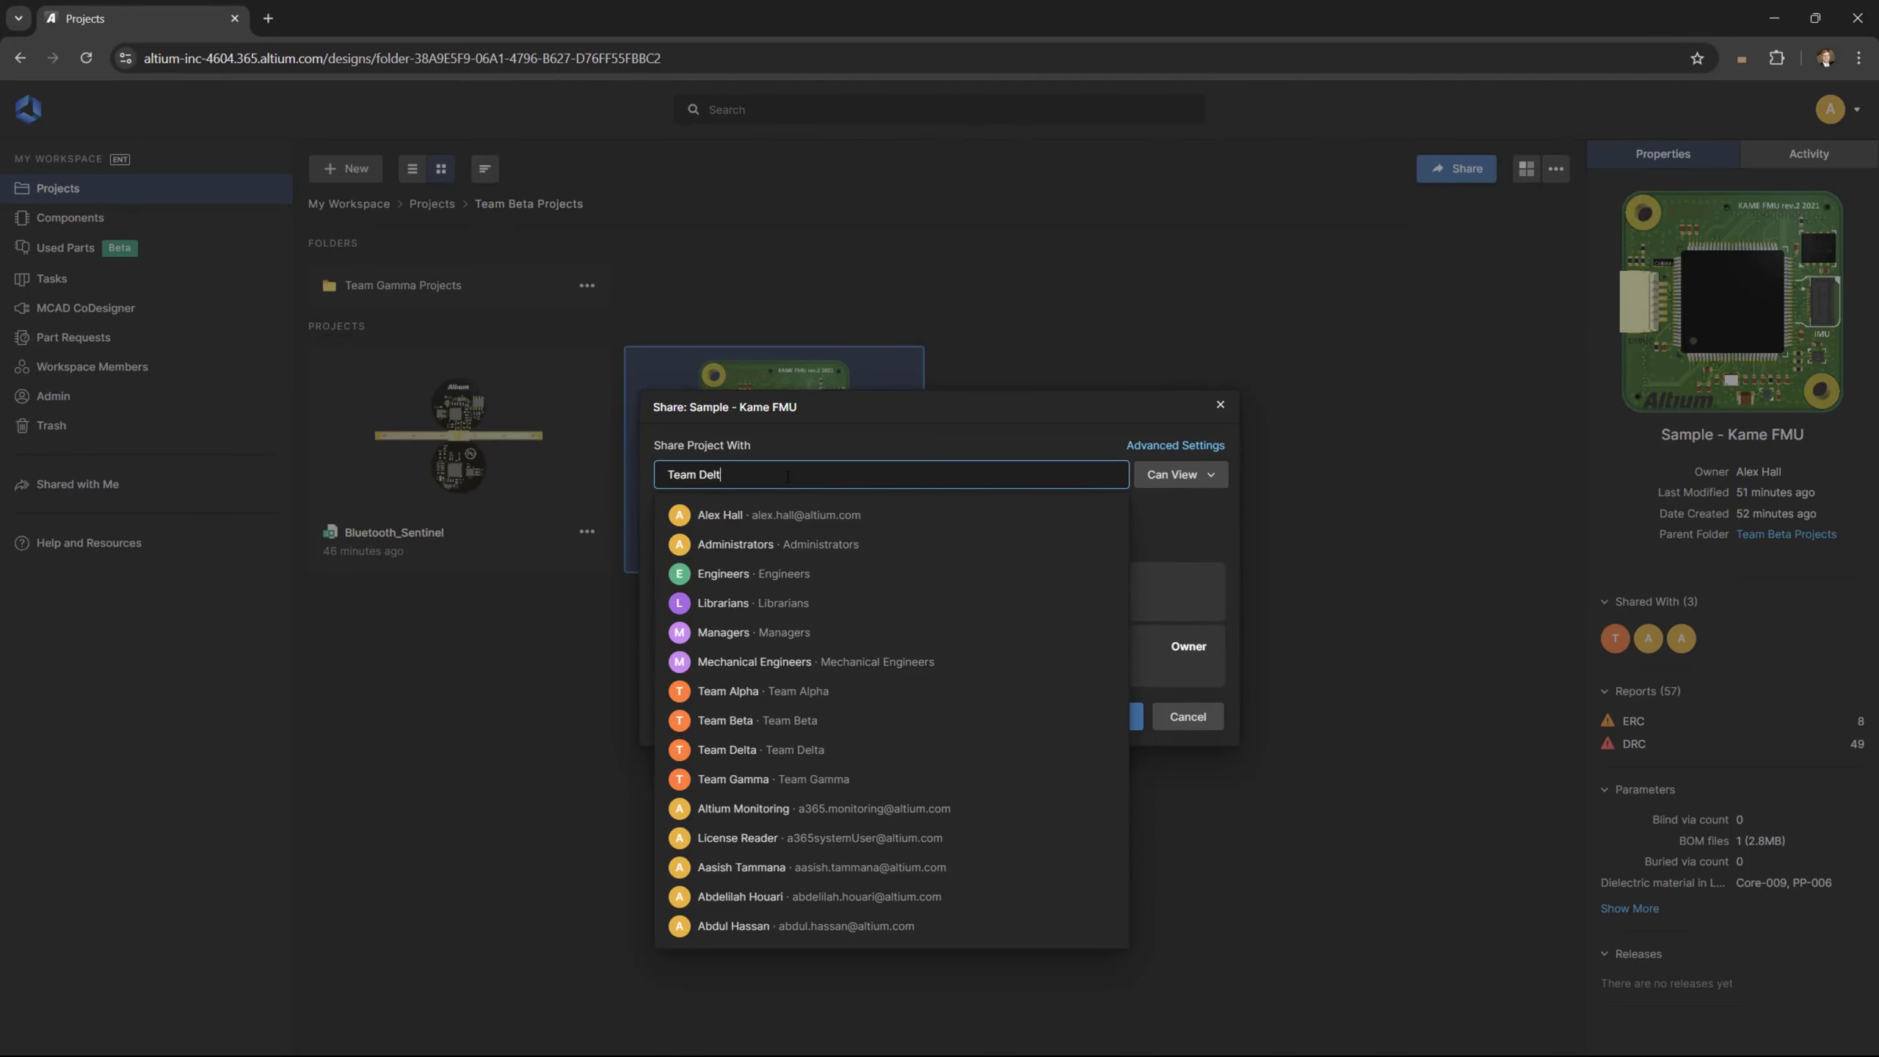
pyautogui.write('a')
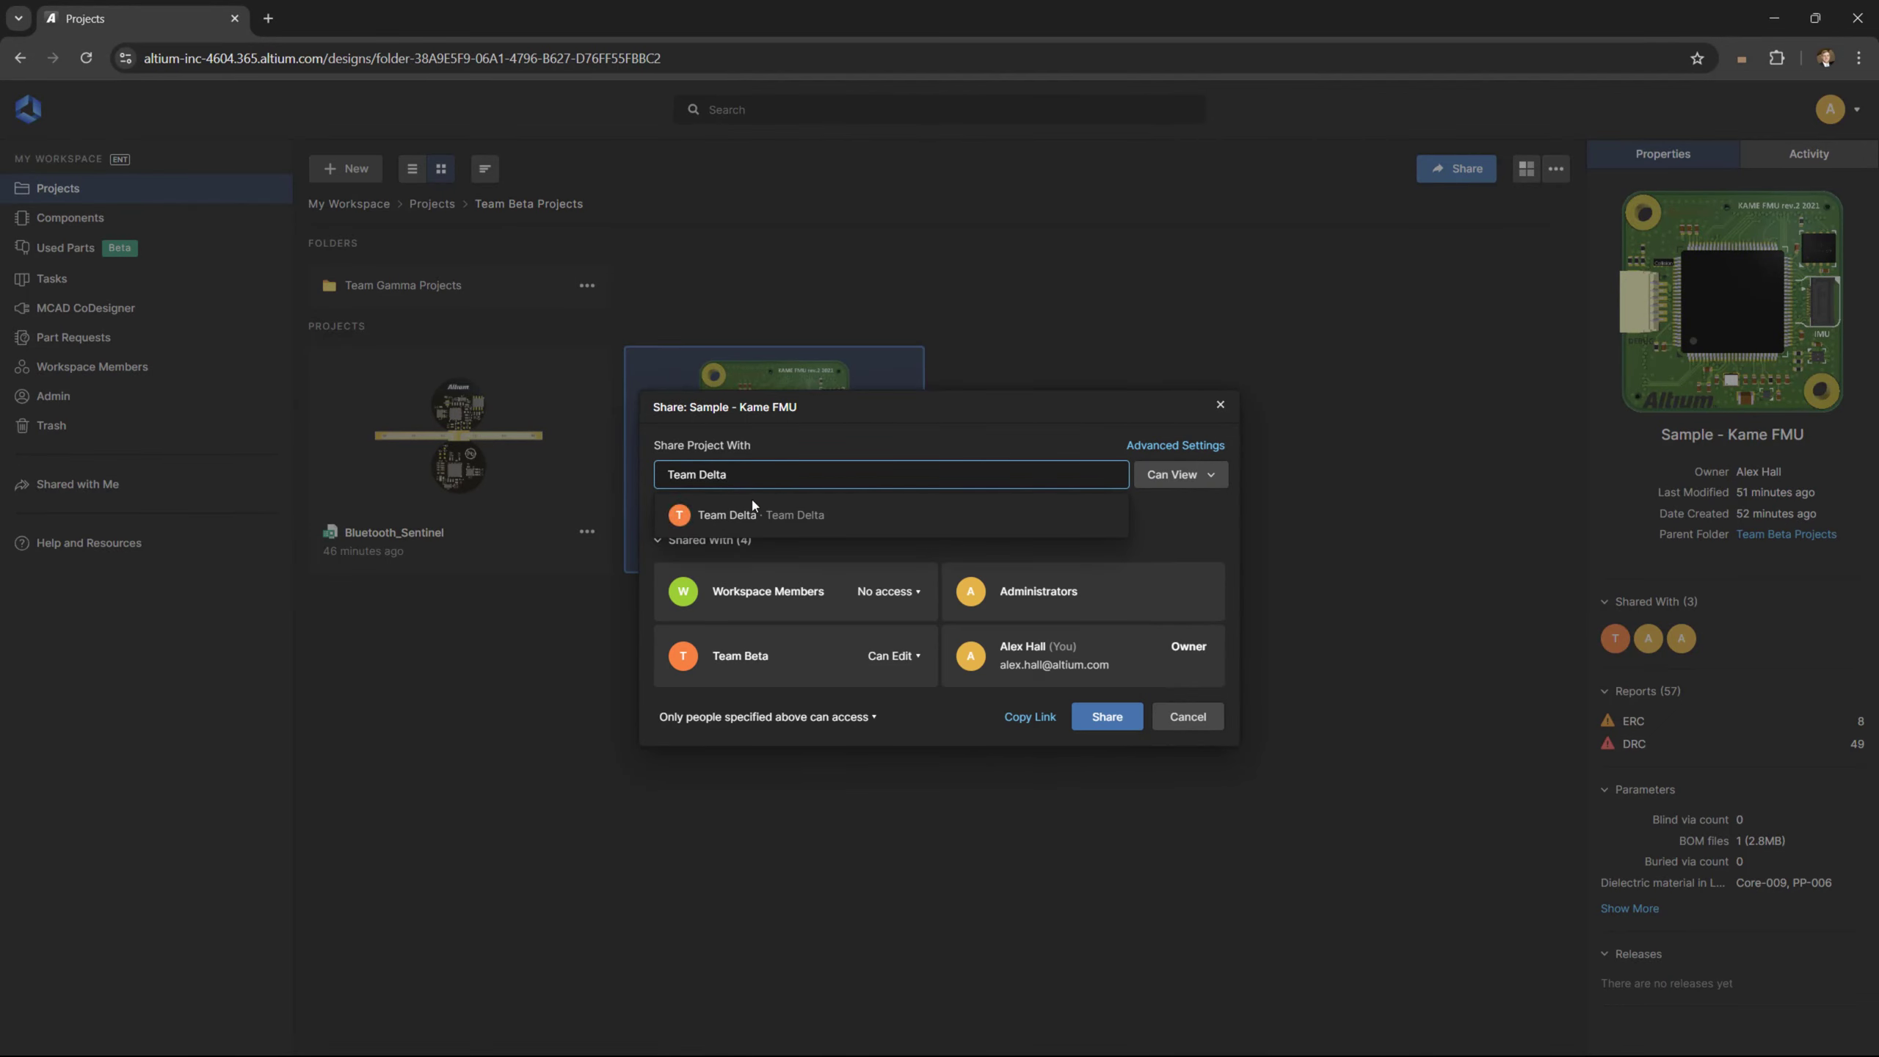
pyautogui.click(736, 513)
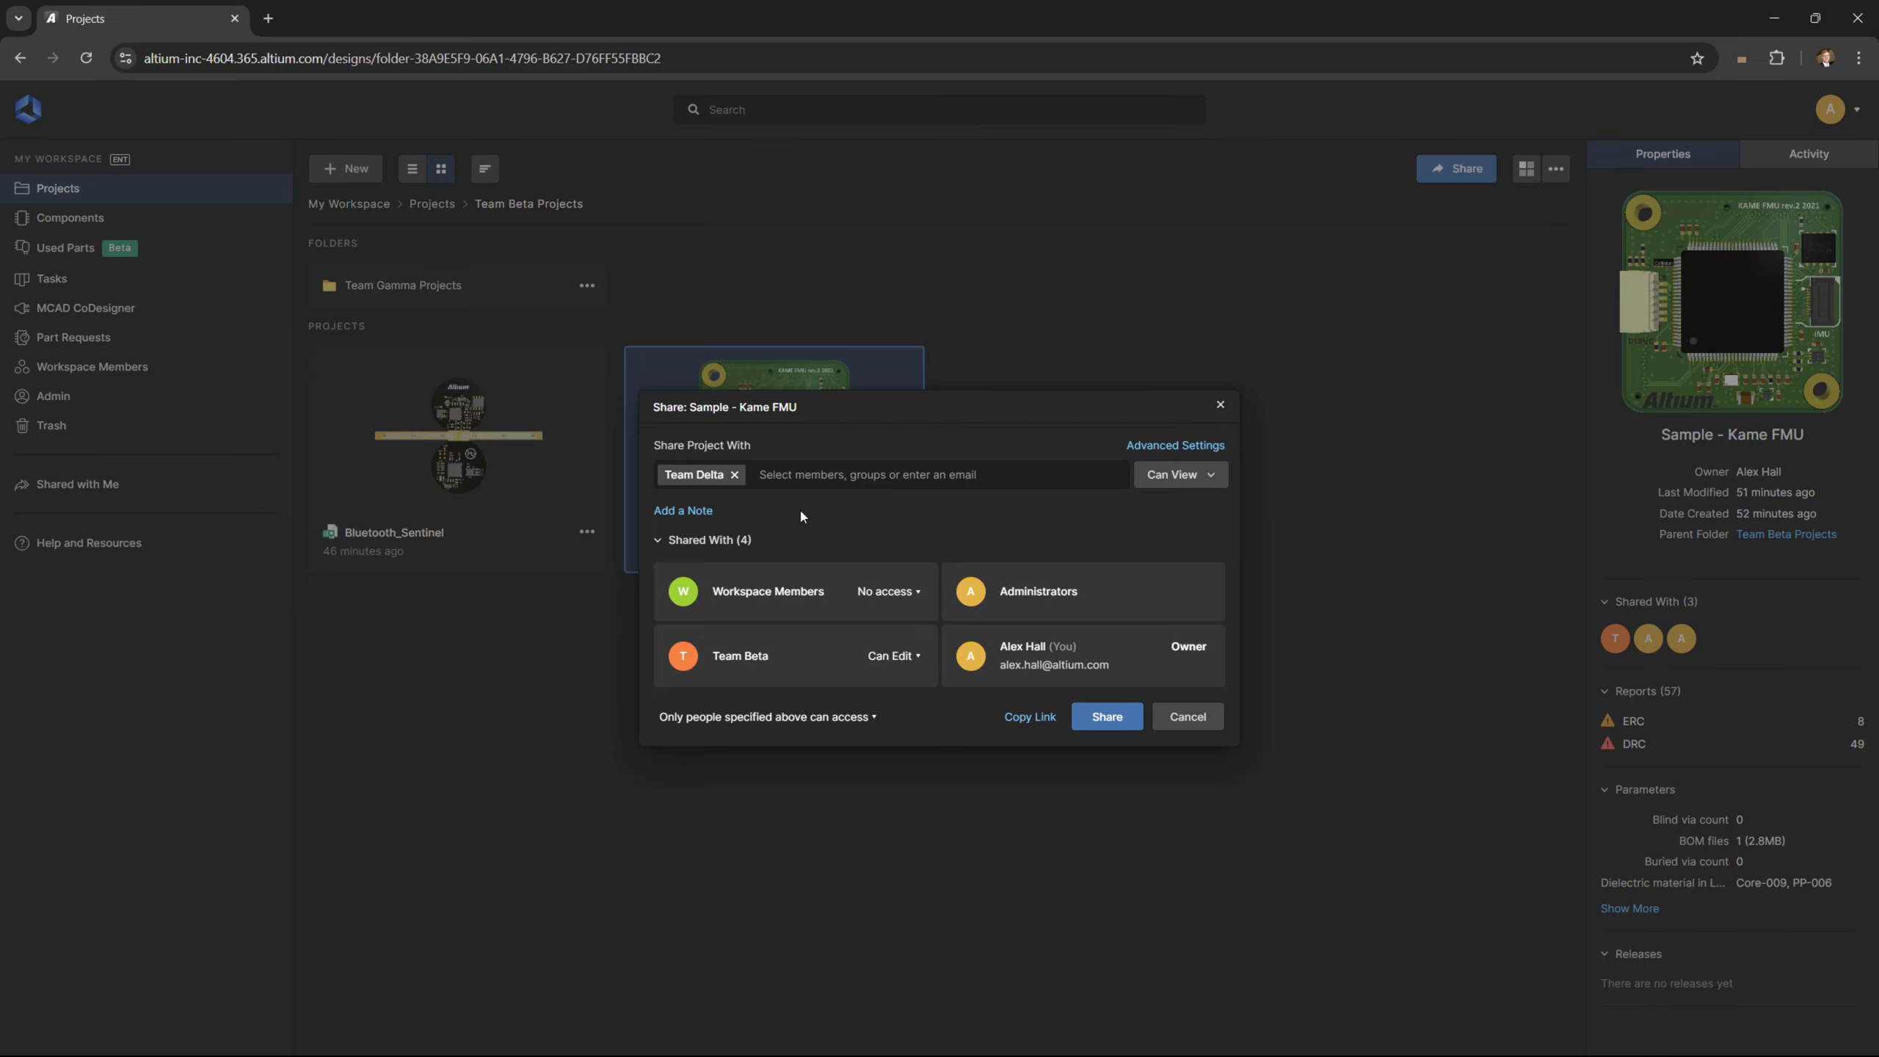
pyautogui.click(1107, 716)
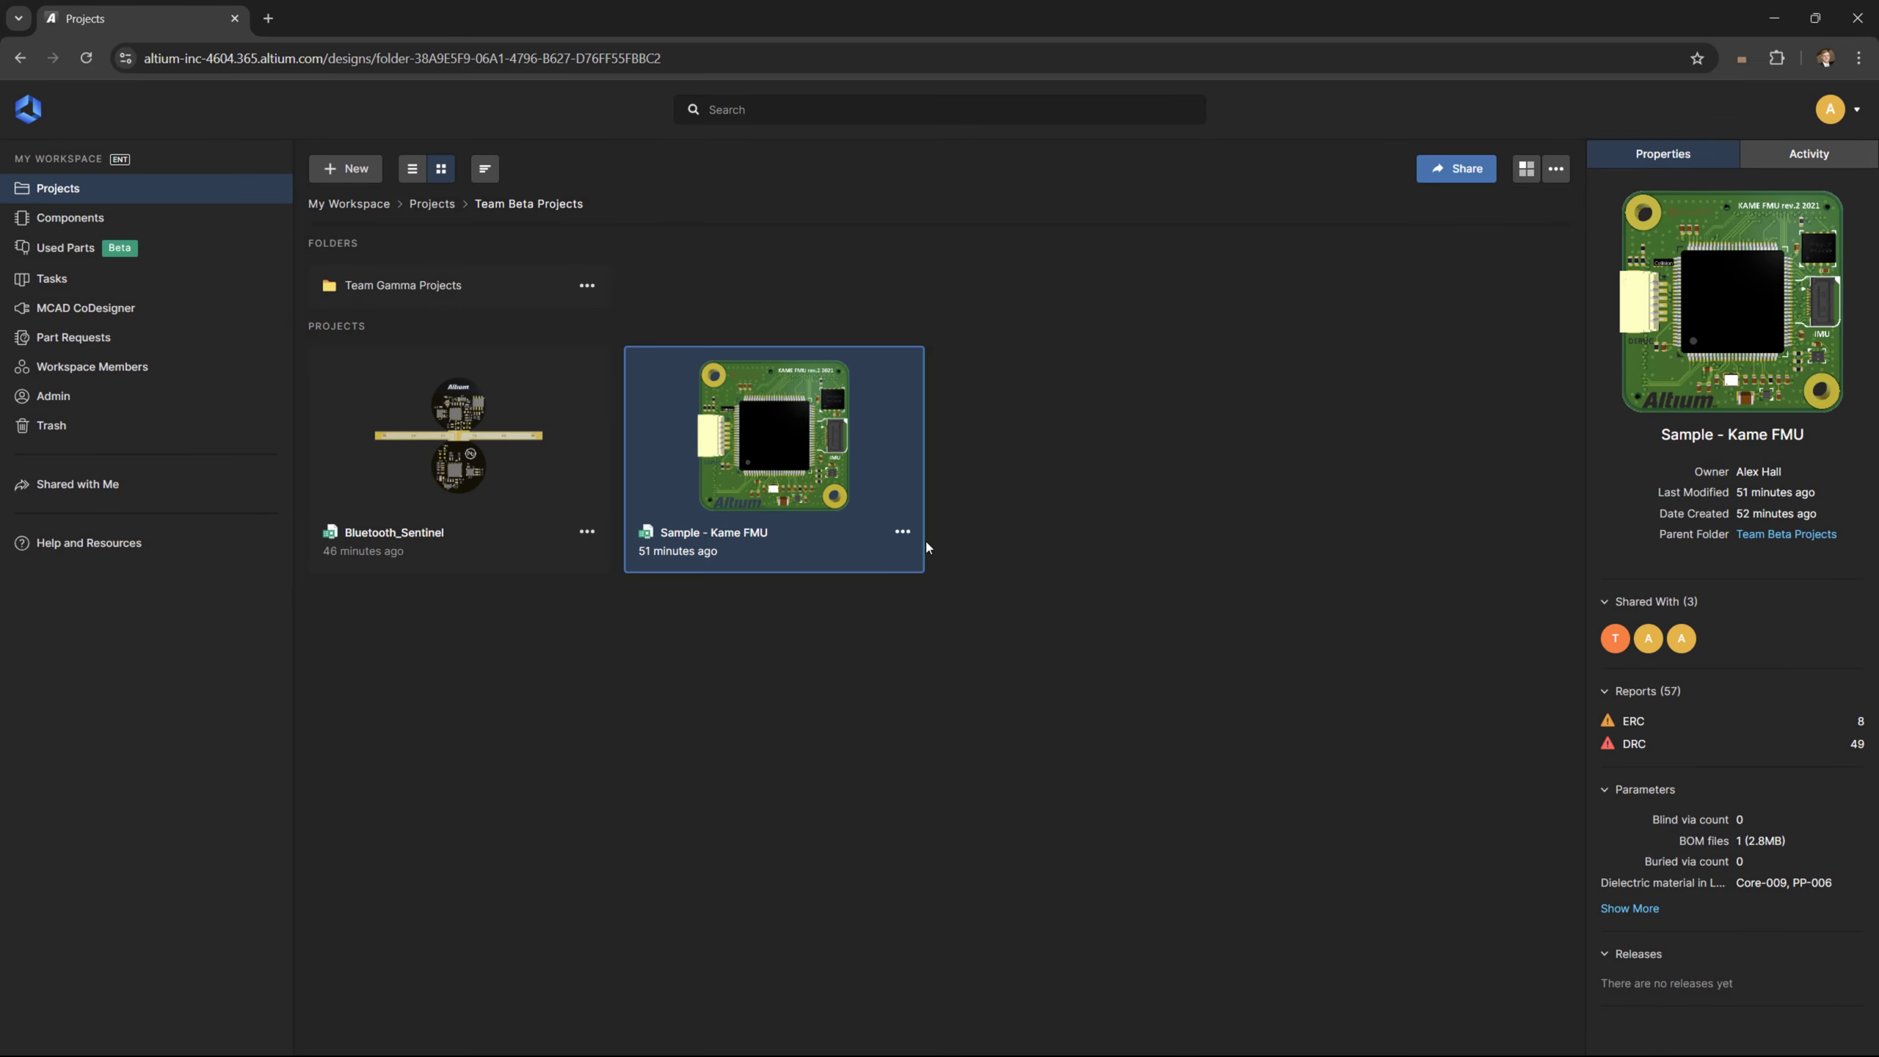
# Move Sample - Kame FMU into Team Gamma Projects, nested under Team Beta Projects
pyautogui.click(902, 531)
pyautogui.click(893, 637)
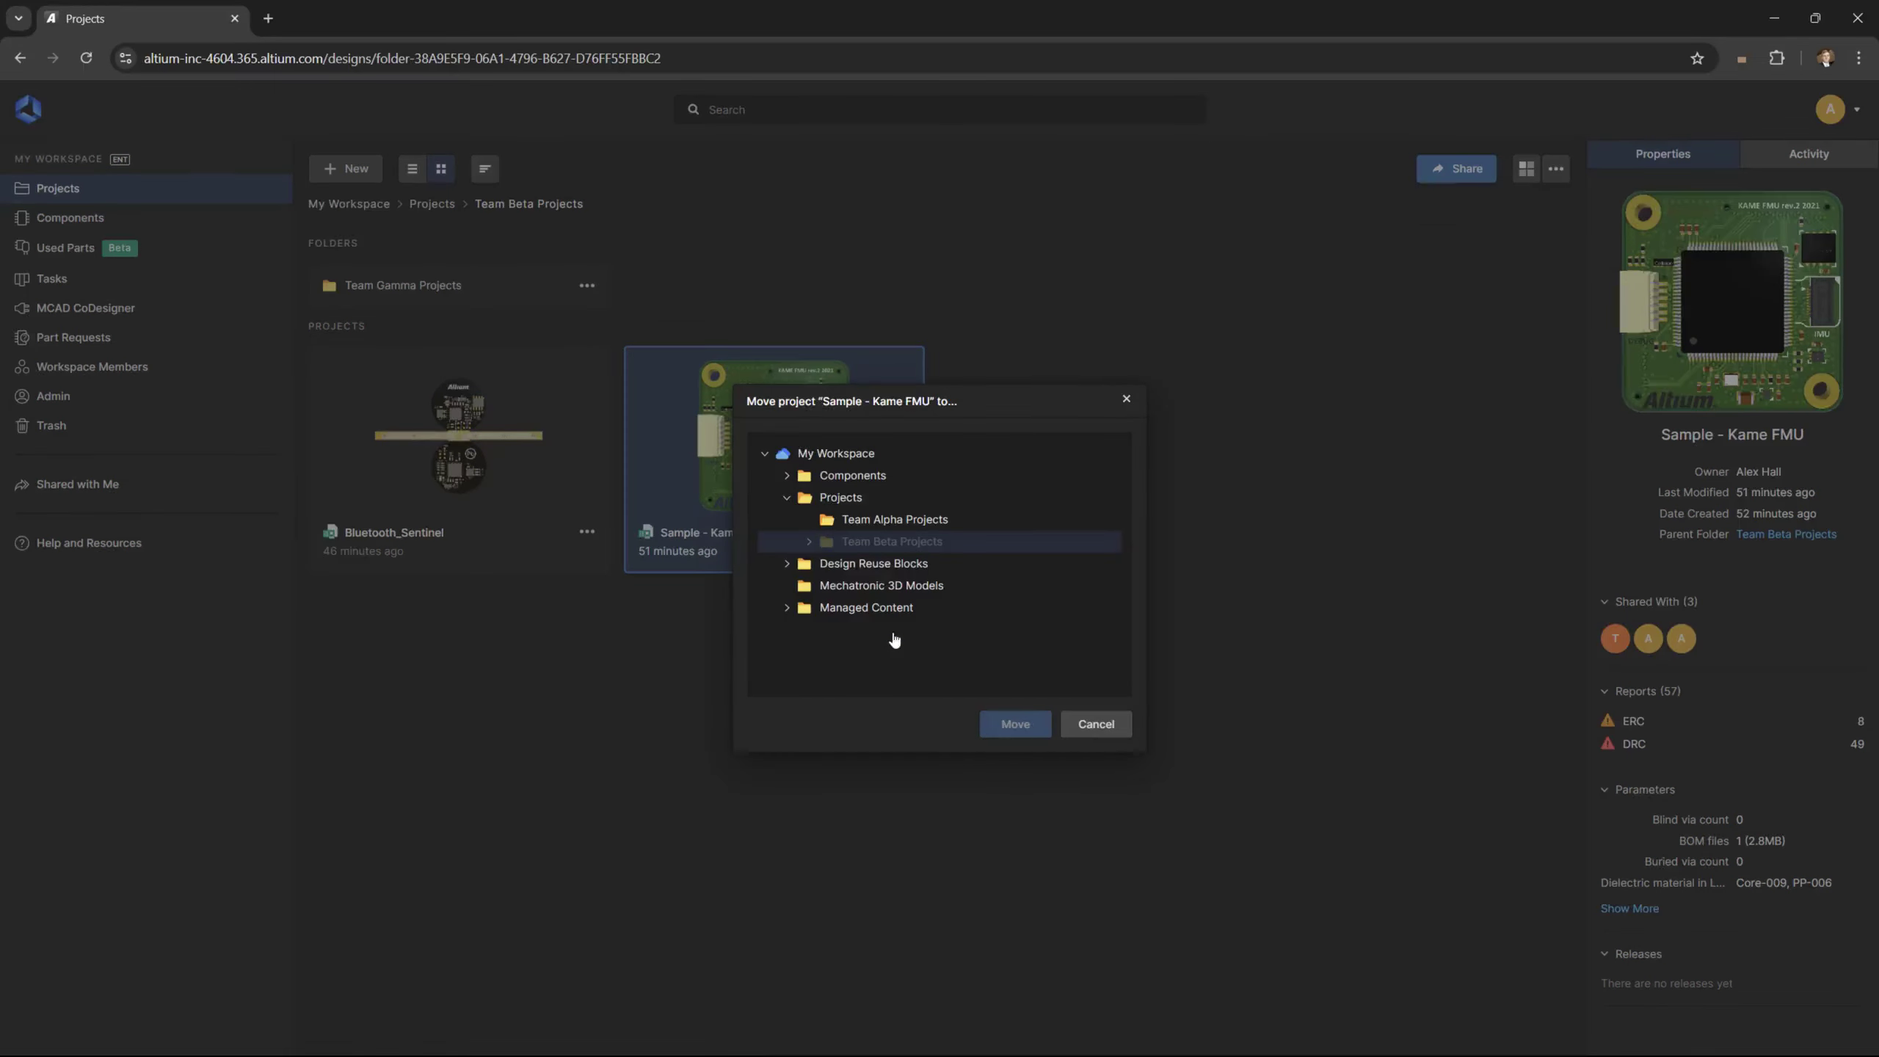
pyautogui.click(809, 543)
pyautogui.click(858, 562)
pyautogui.click(1034, 724)
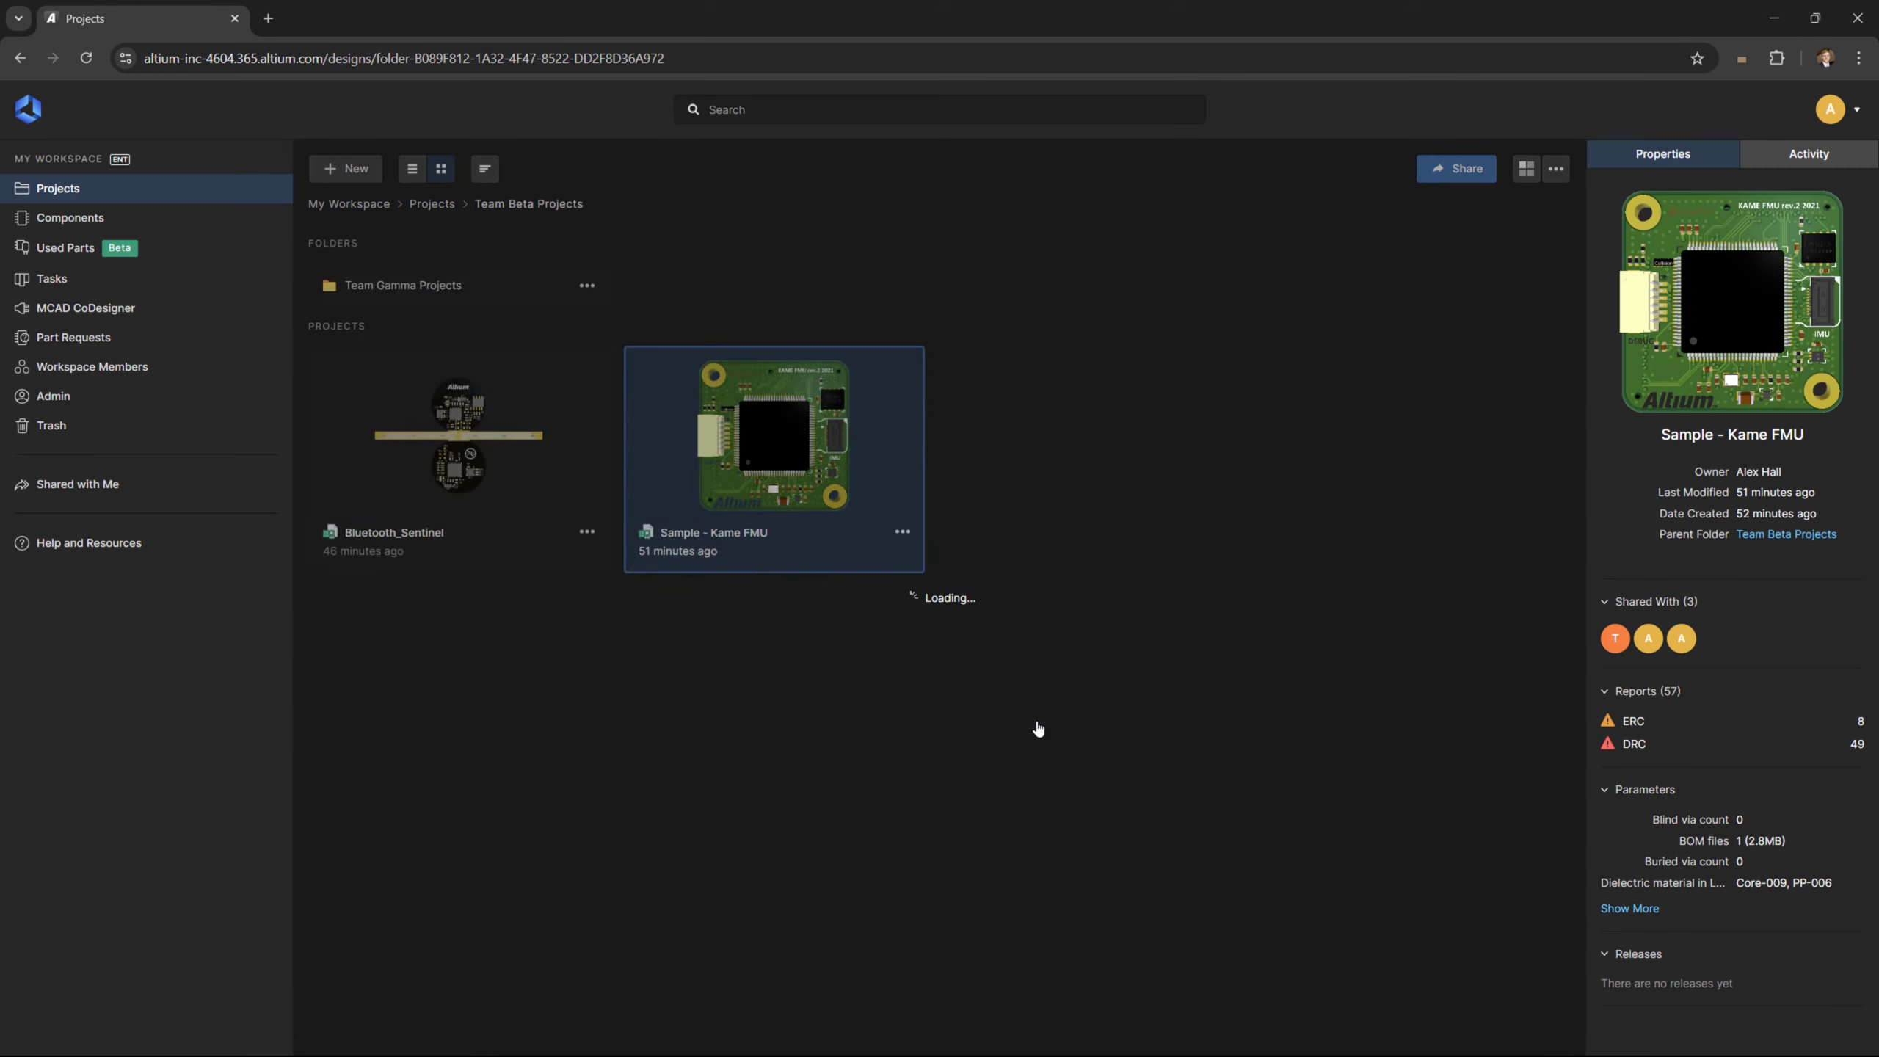
# Open its Shared With list, showing Team Gamma can edit and Team Delta can view
pyautogui.click(587, 449)
pyautogui.click(586, 532)
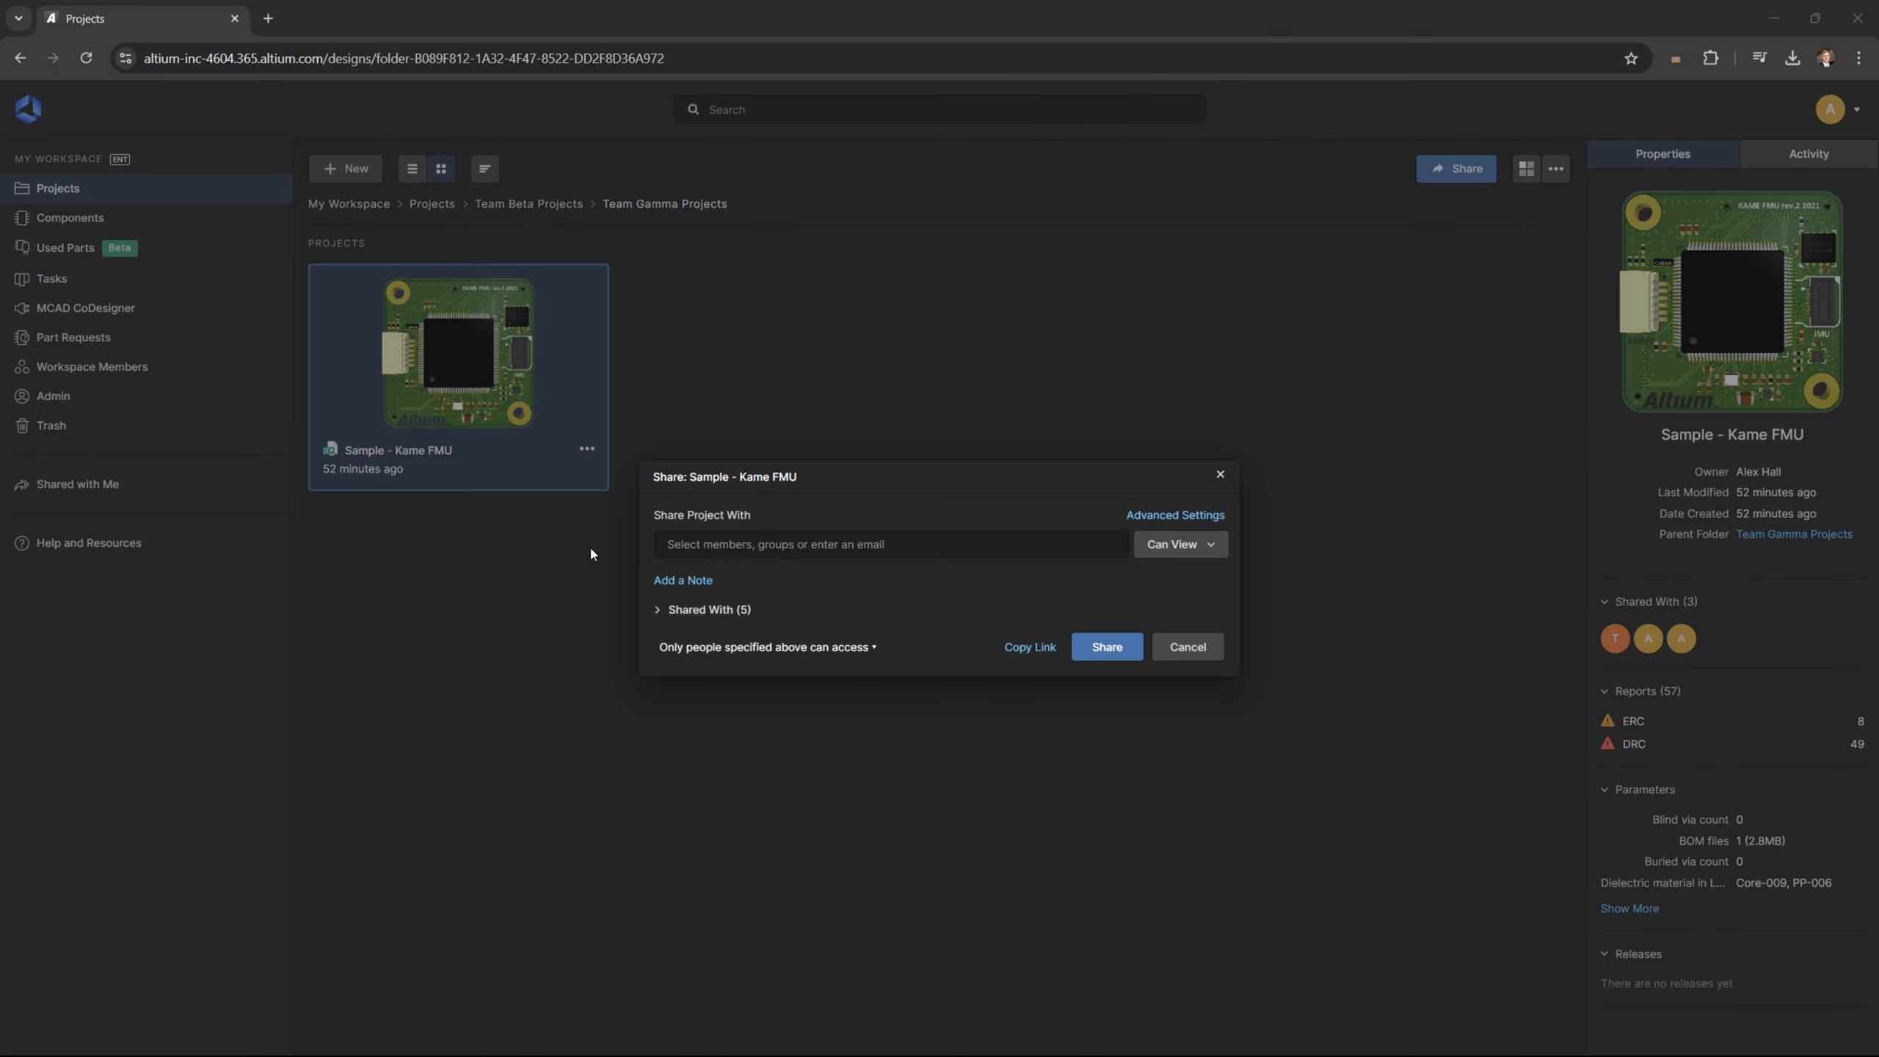
pyautogui.click(659, 609)
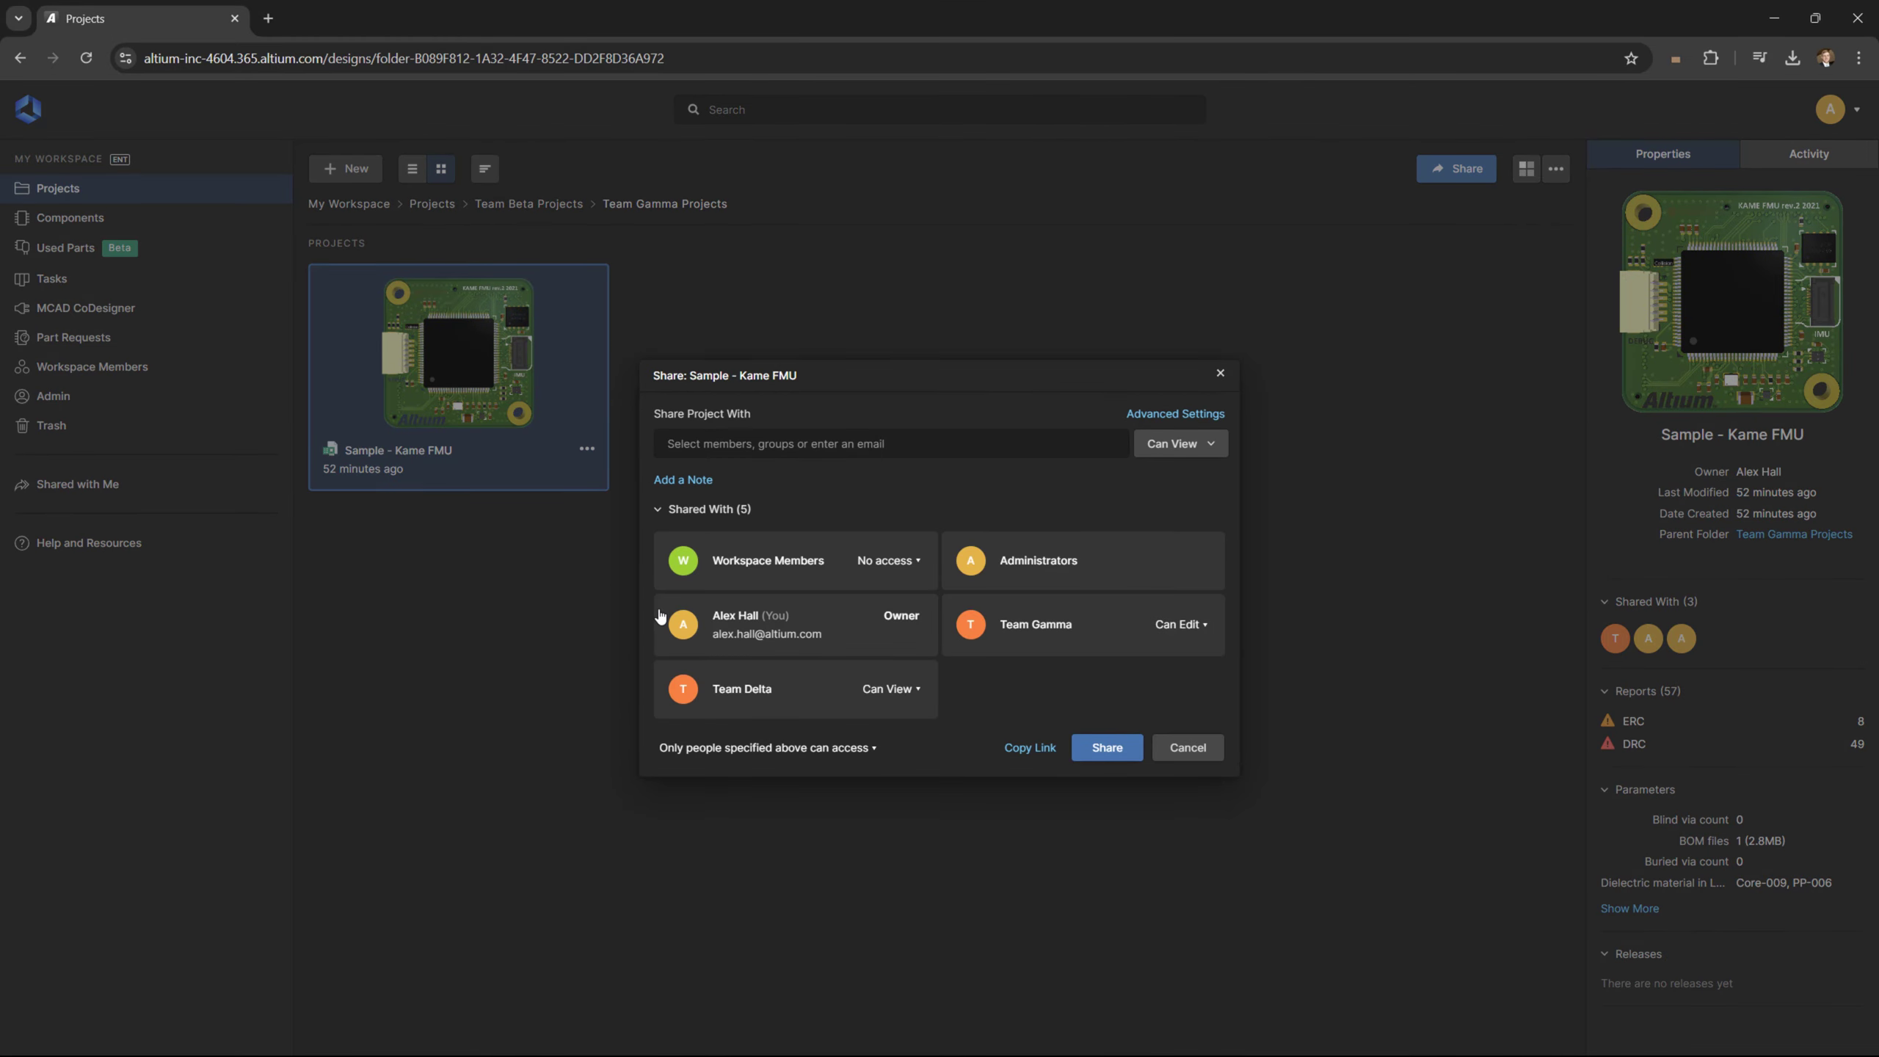